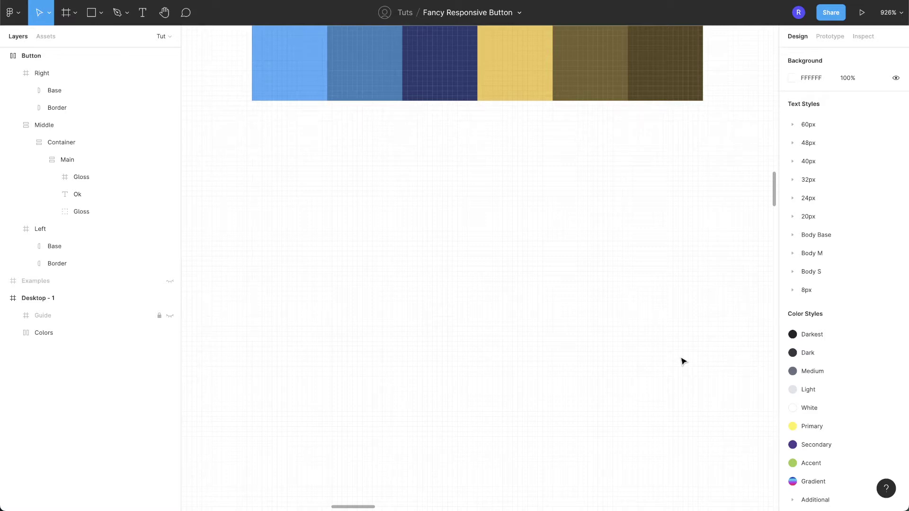
Step: Draw a frame below the colour swatches and set its size to 12 wide by 32 high
click(69, 18)
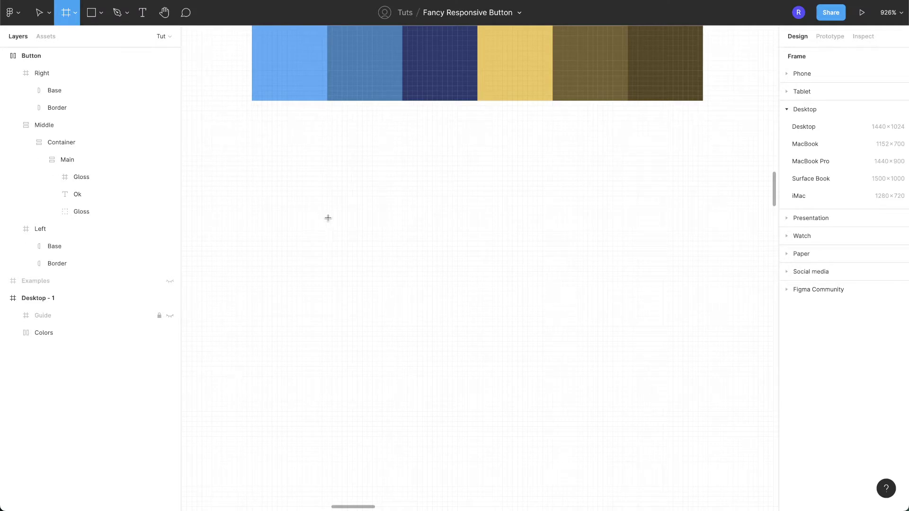
drag(328, 218, 412, 421)
click(815, 120)
text(12)
key(Tab)
text(32)
key(Tab)
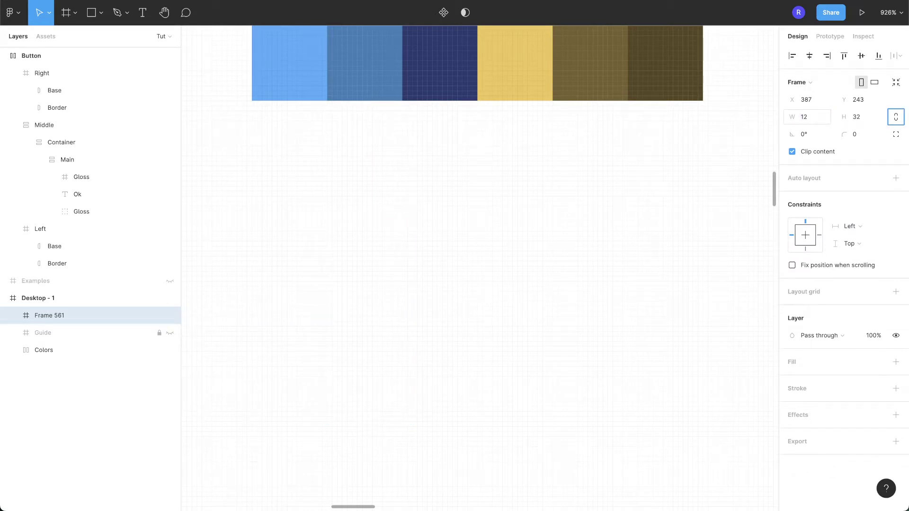
Step: Add a CCCCCC fill to the new 12 × 32 frame
click(895, 362)
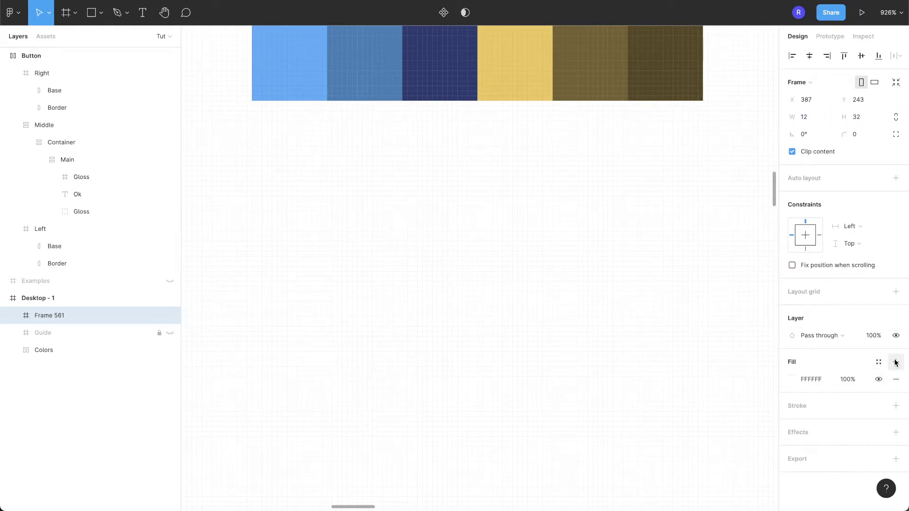
click(813, 381)
text(c)
key(Return)
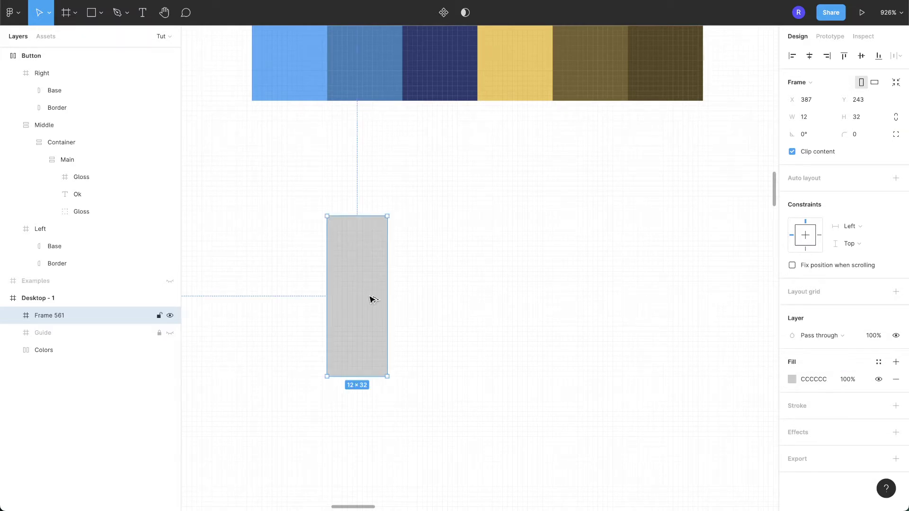
Step: Duplicate the grey frame directly against its right edge and set the copy's fill to DDDDDD
alt+drag(372, 300, 434, 300)
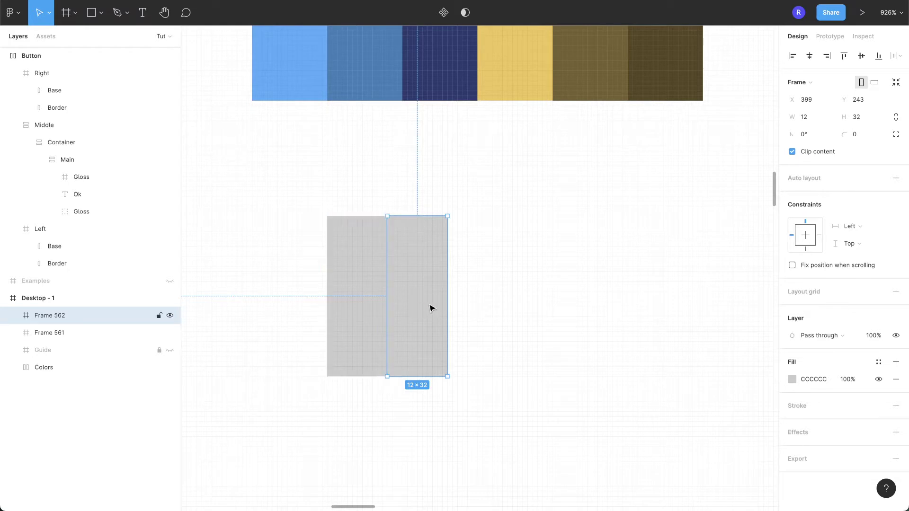
click(820, 379)
text(D)
key(Return)
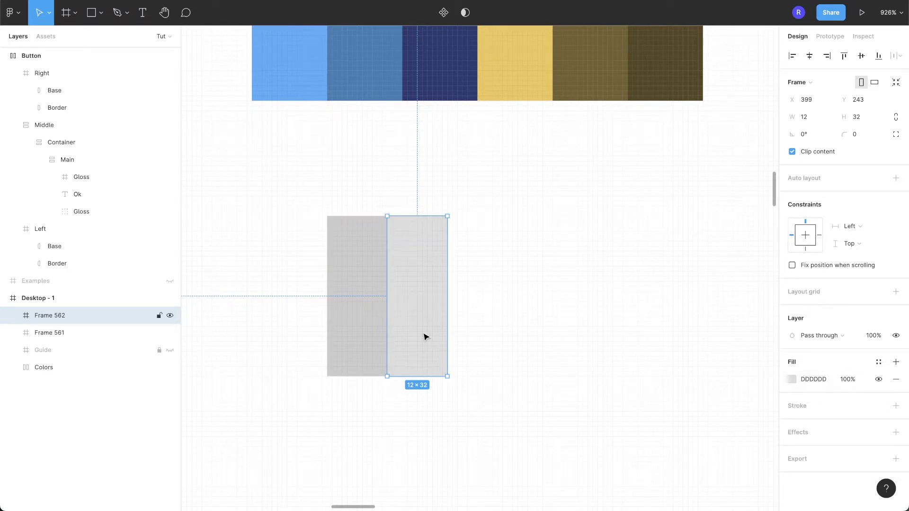
Step: Duplicate the first grey frame to the right of the lighter one and order its layer above the other two frames
click(354, 328)
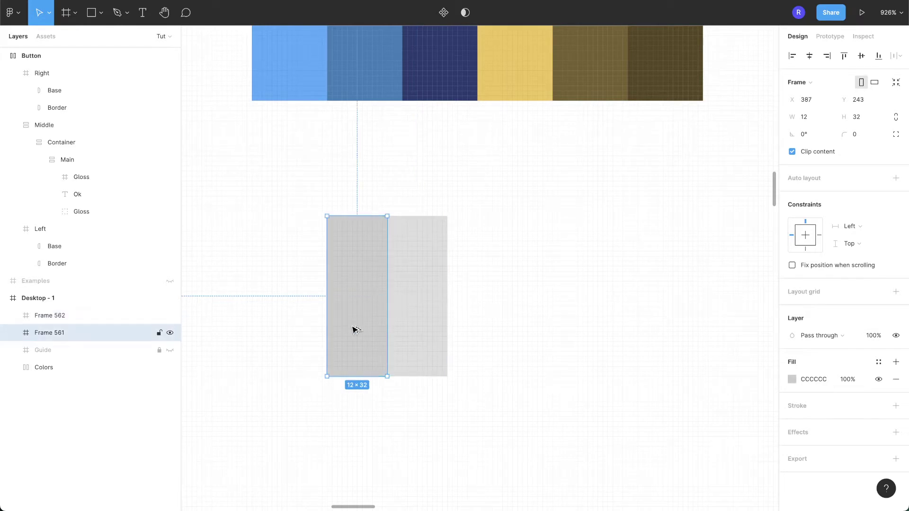
drag(356, 330, 474, 335)
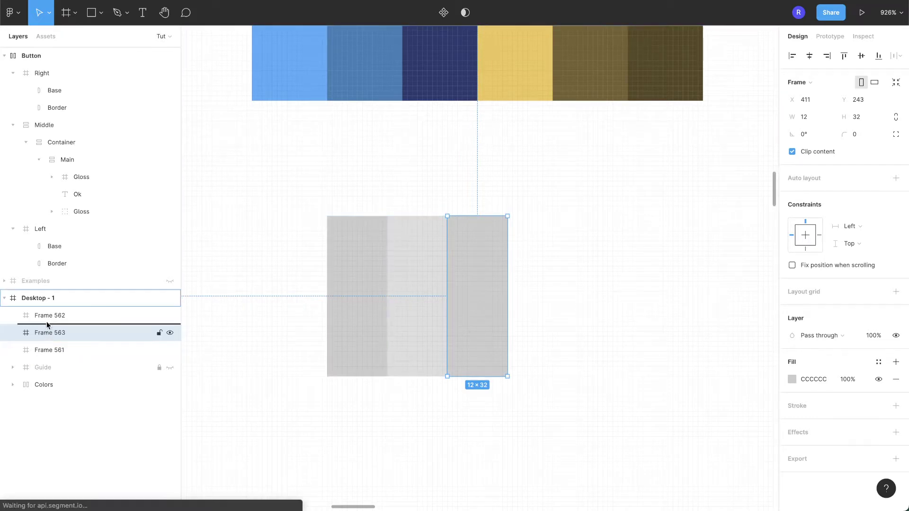
key(ctrl+])
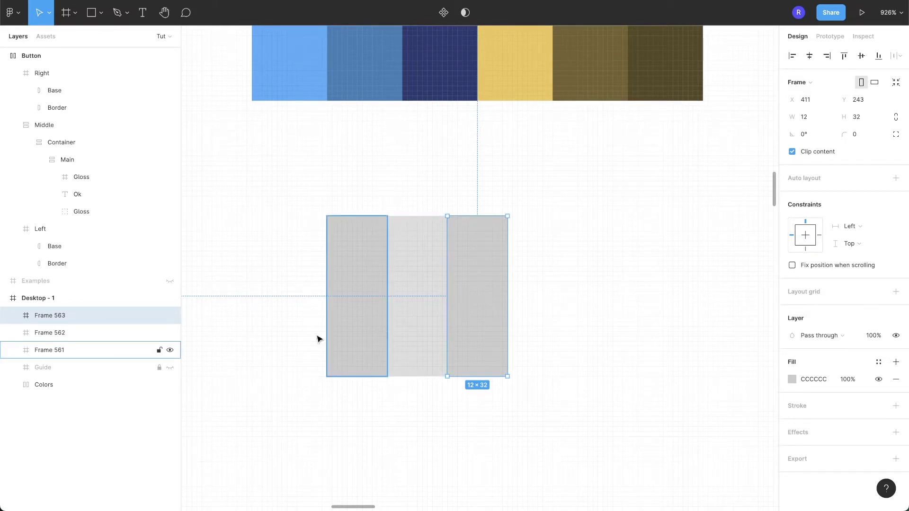
Step: Rename the three adjacent frames, from left to right, as Left, Middle and Right
double_click(59, 350)
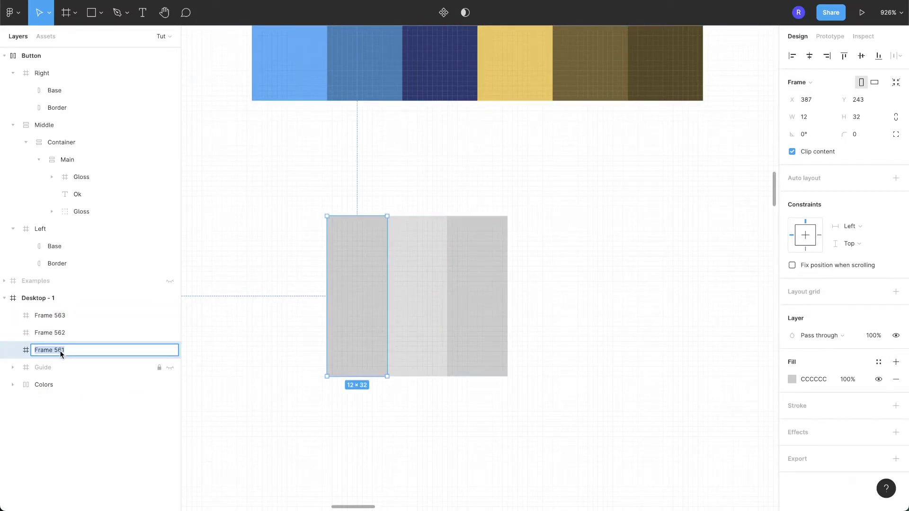
text(Left)
key(Return)
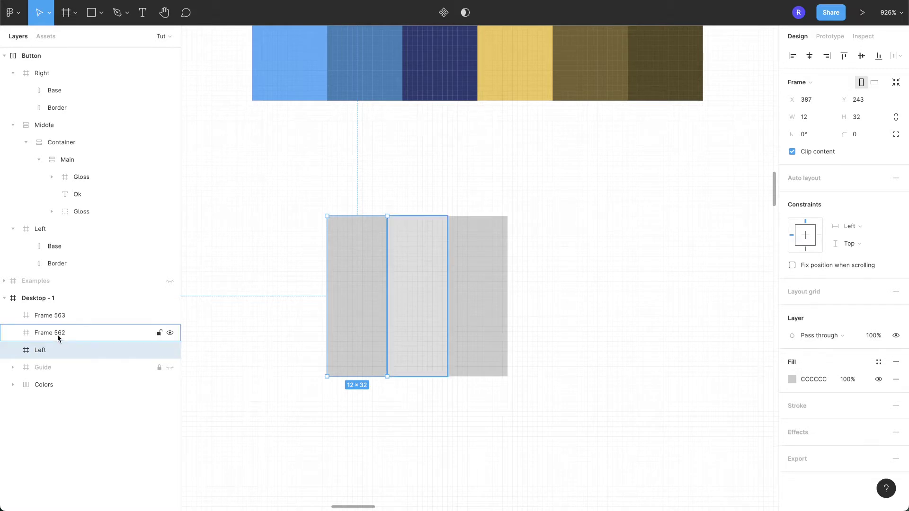
double_click(59, 332)
text(Middle)
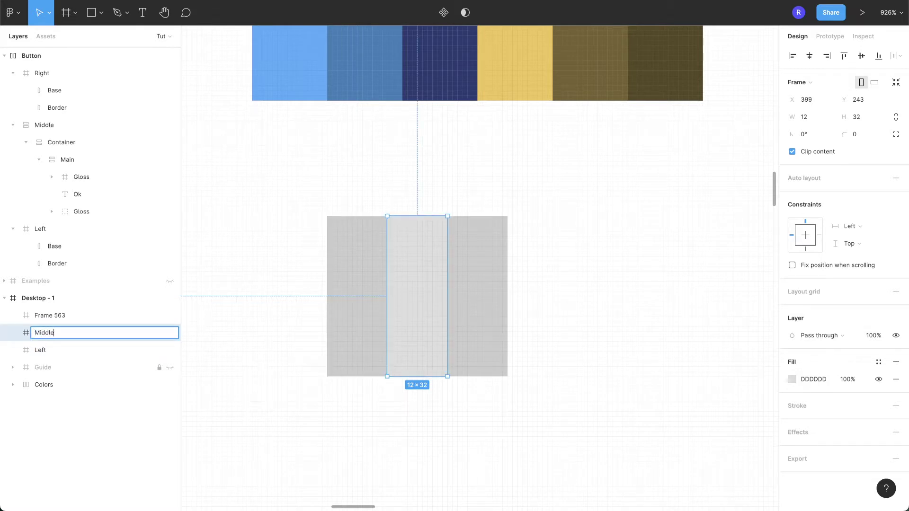
key(Return)
double_click(47, 315)
text(Right)
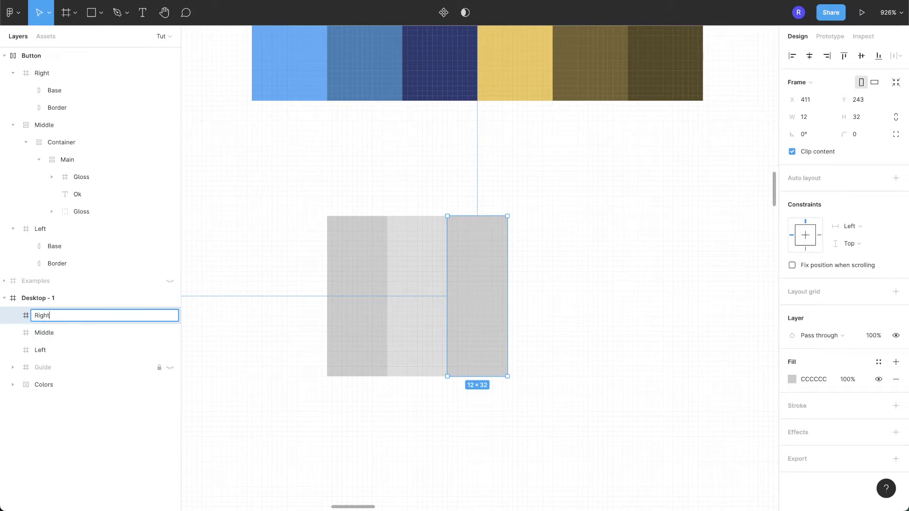
key(Return)
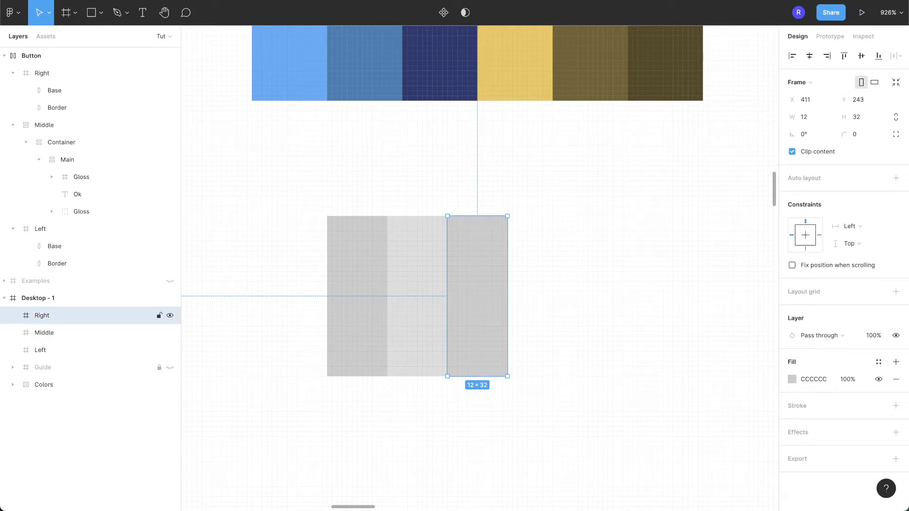
Step: Add the text "Click Me" inside the Middle frame and centre it horizontally and vertically
click(409, 325)
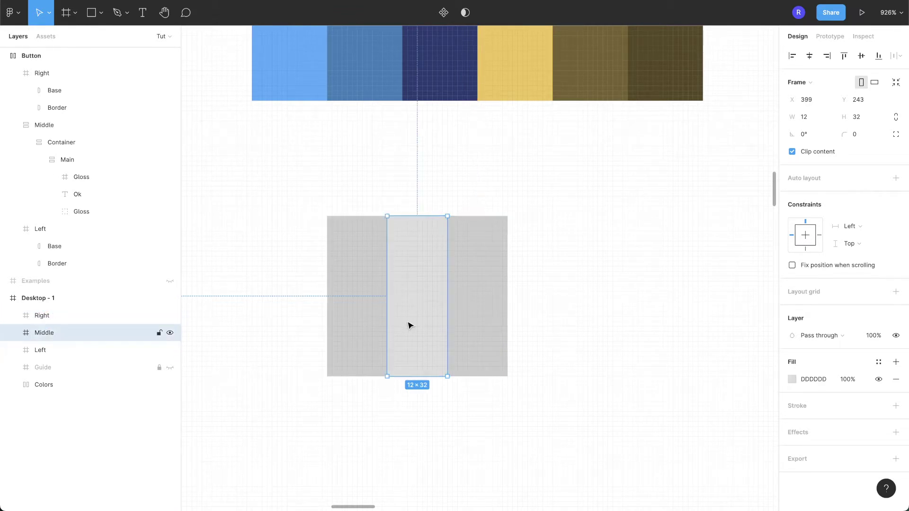
click(144, 15)
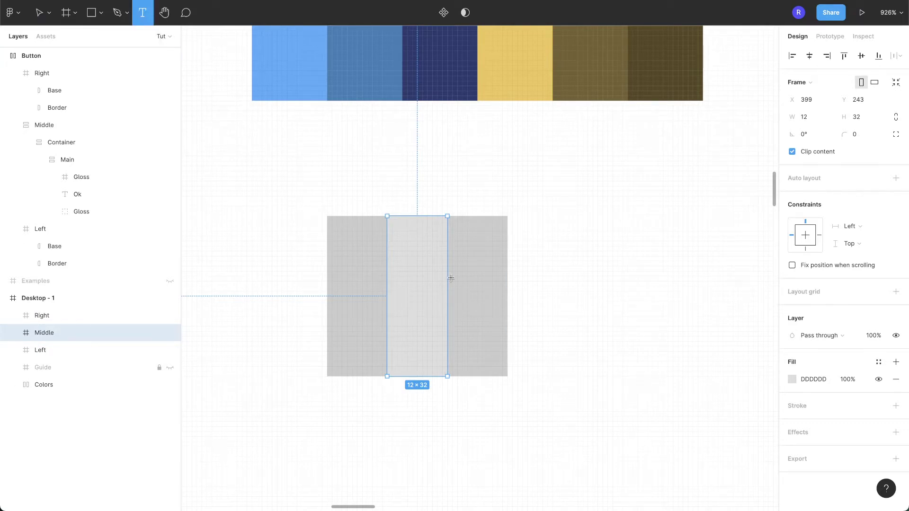
click(411, 298)
text(Cl)
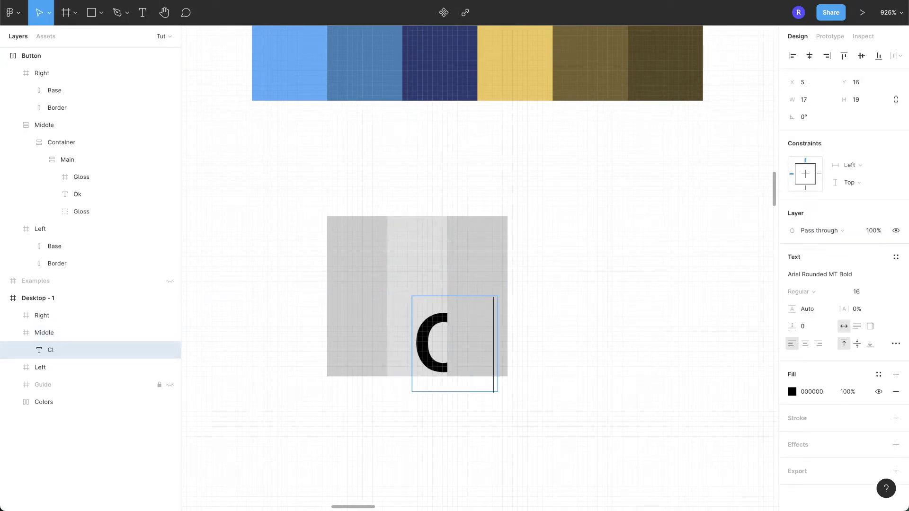
text(ick Me)
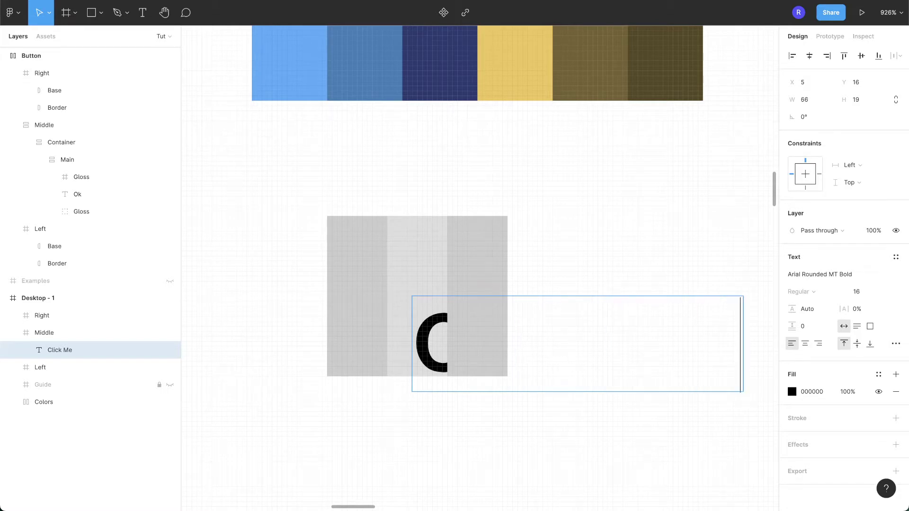
key(Escape)
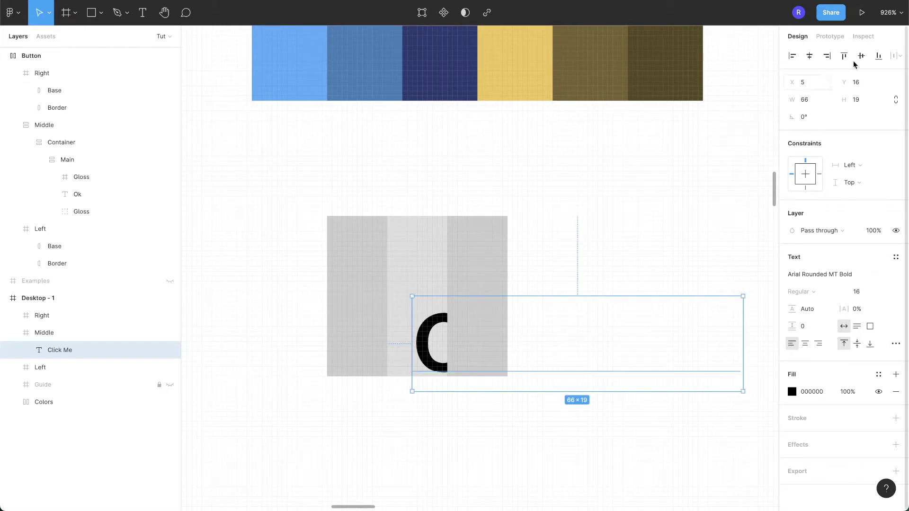
click(810, 59)
click(861, 56)
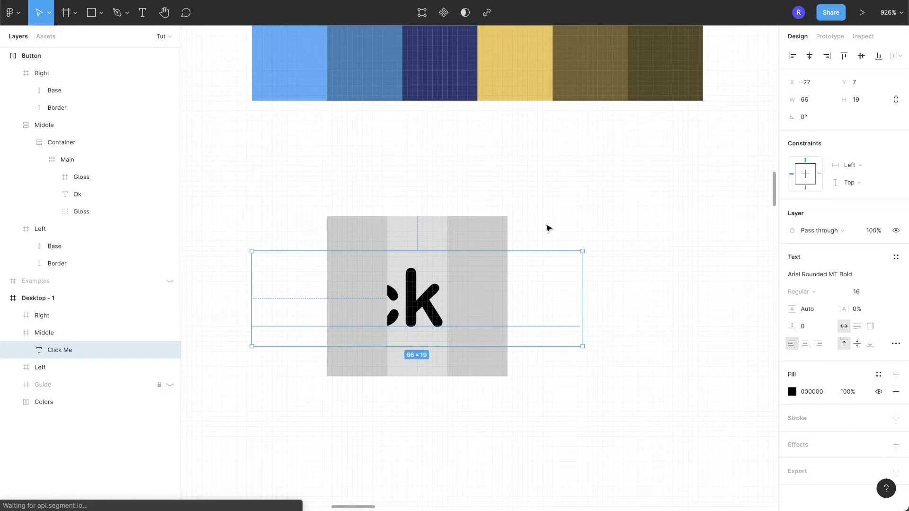
Step: Wrap the Left, Middle and Right frames in an auto layout frame and rename it Button
click(500, 212)
drag(284, 182, 614, 441)
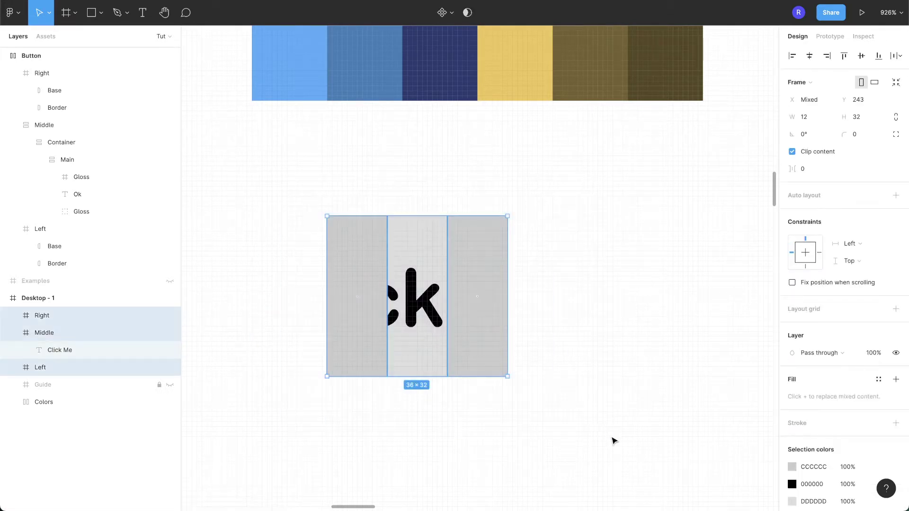
click(896, 195)
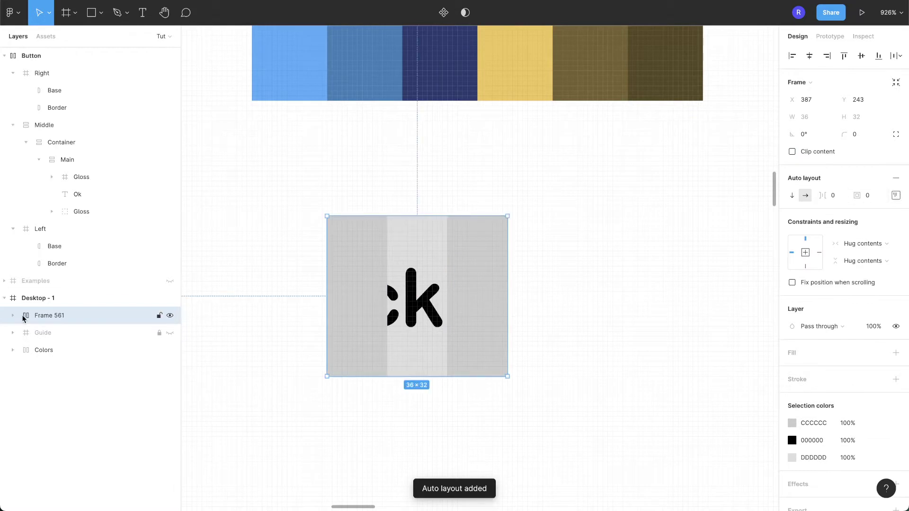
double_click(50, 315)
text(Button)
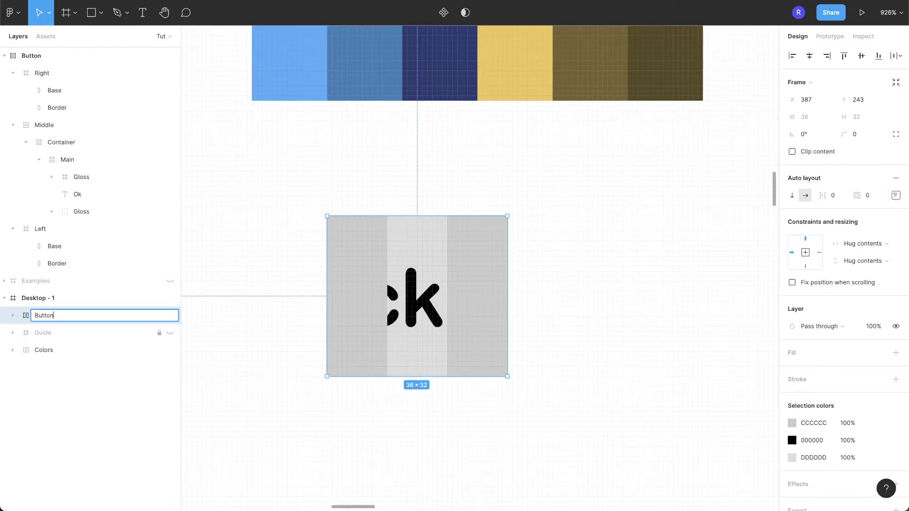
key(Return)
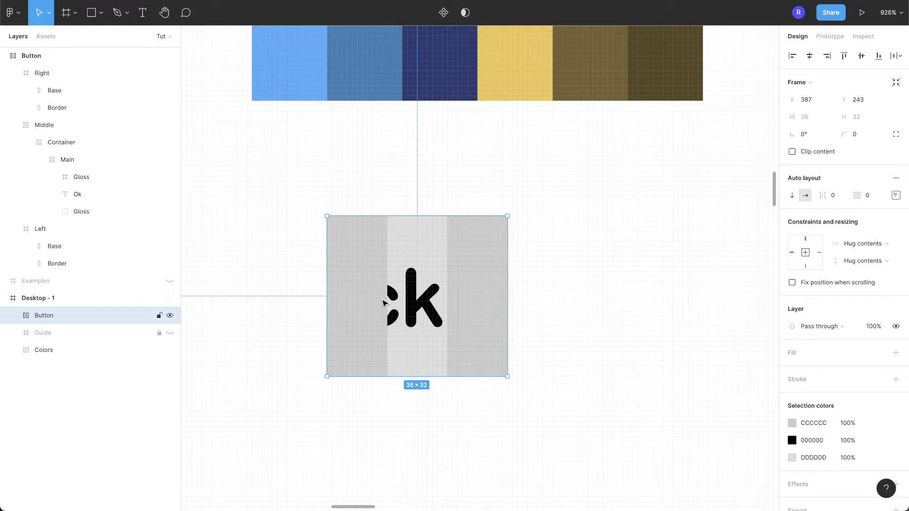
Step: Widen the Middle frame to 16 within the Button auto layout and check the Left and Right frames
double_click(424, 290)
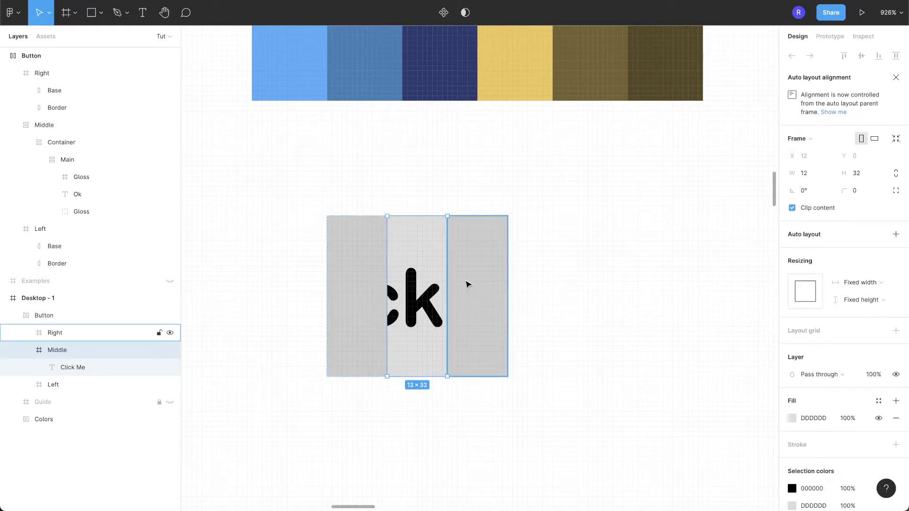
drag(446, 283, 468, 284)
click(376, 300)
click(513, 298)
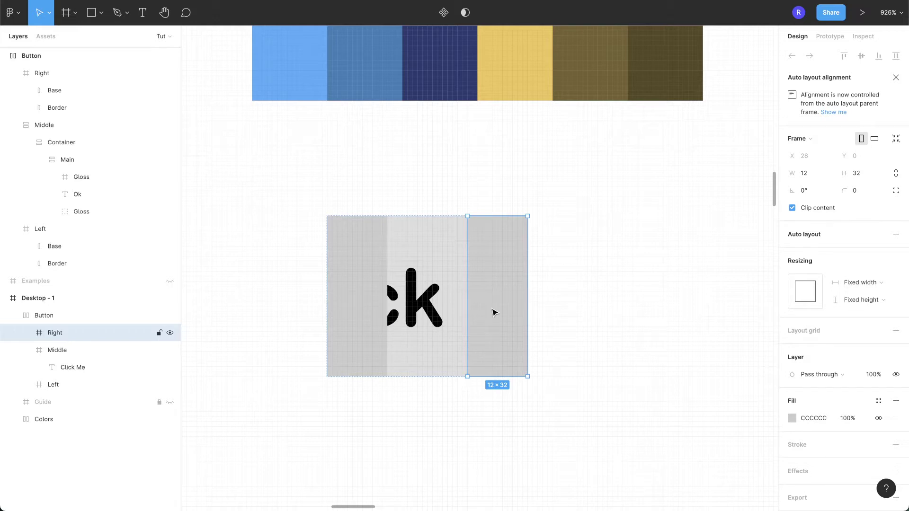
click(350, 308)
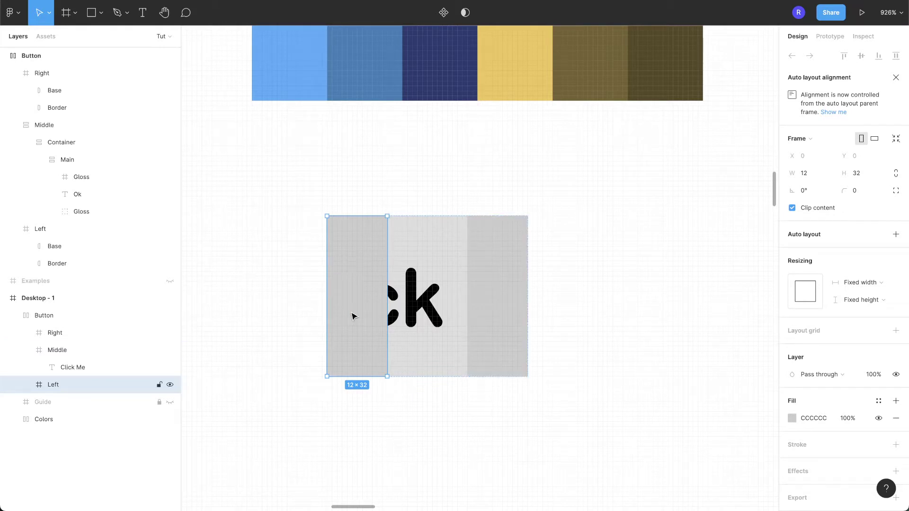
Step: Apply auto layout to the Middle frame and change its text to "Ok cool"
click(60, 351)
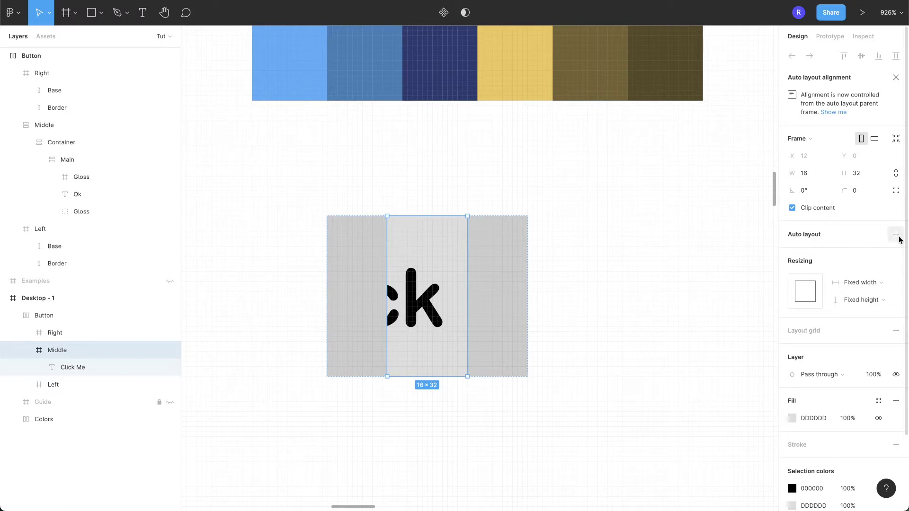
click(896, 235)
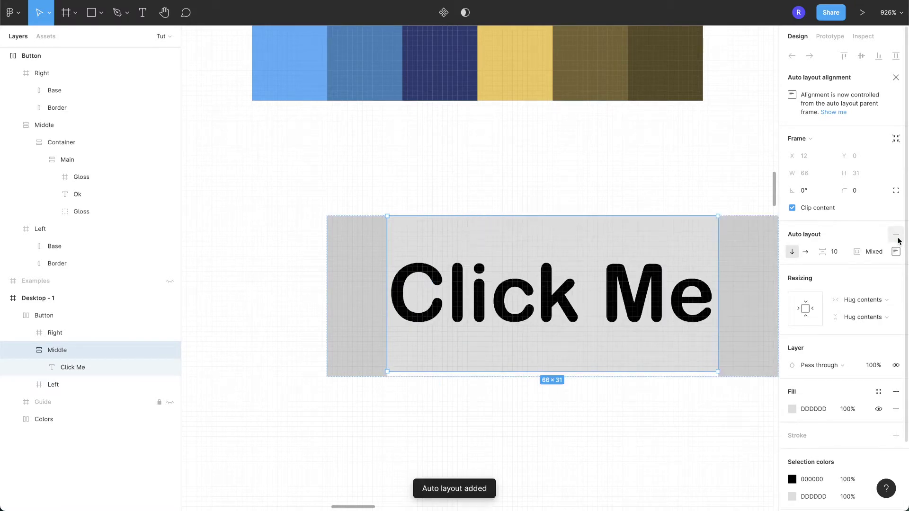
scroll(574, 314, right, 2)
double_click(543, 314)
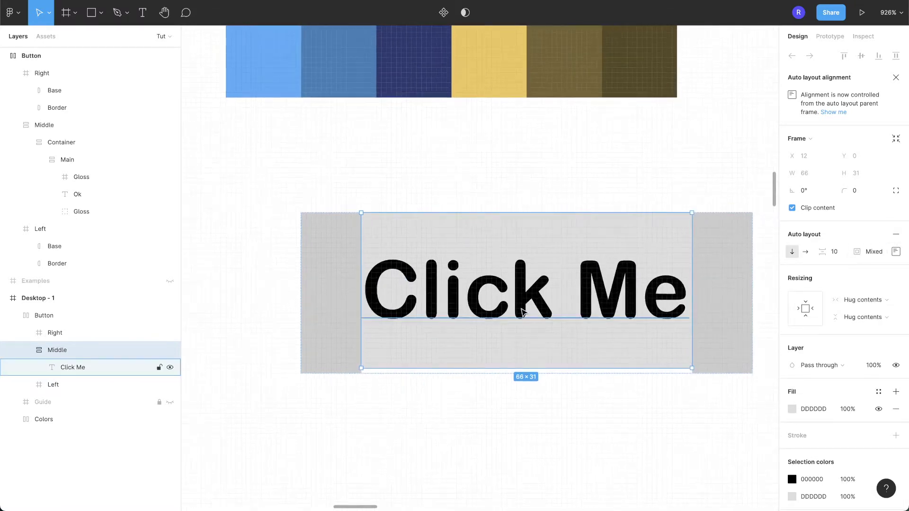
double_click(521, 308)
text(Ok)
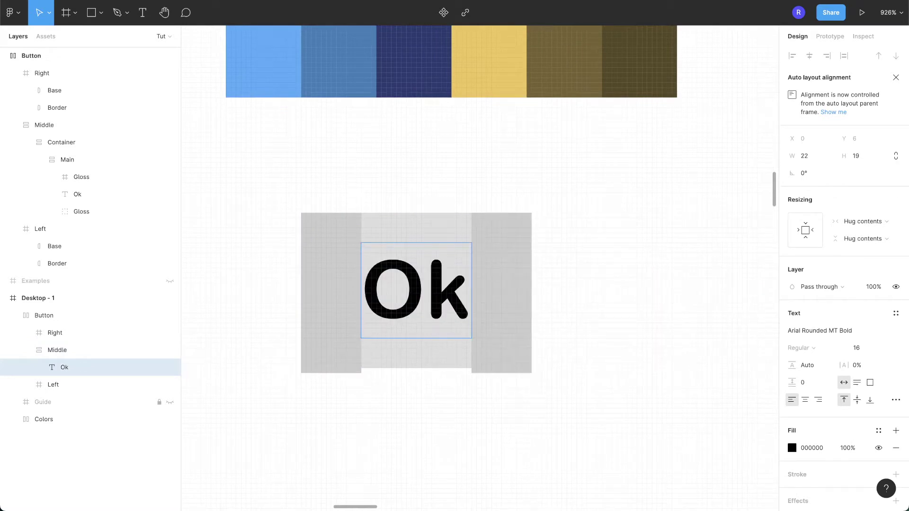
text( cool)
key(Escape)
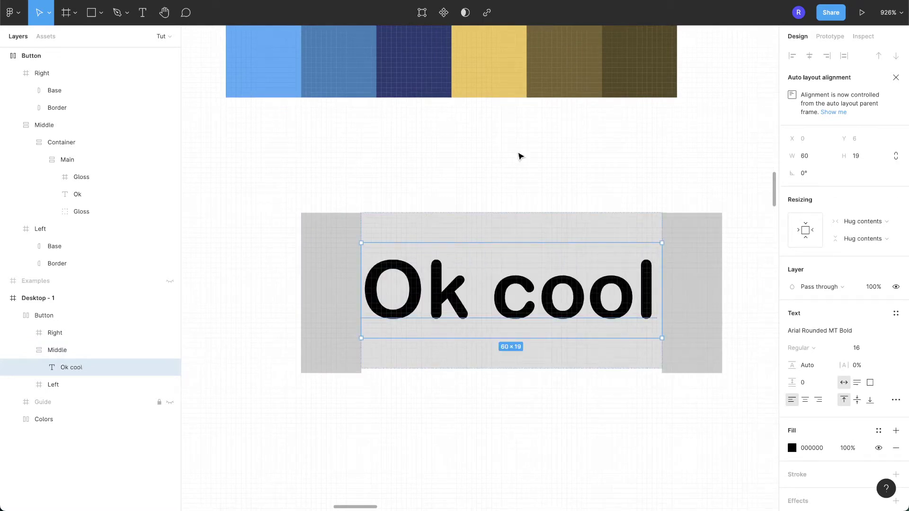
click(520, 157)
scroll(520, 156, right, 1)
scroll(520, 157, down, 1)
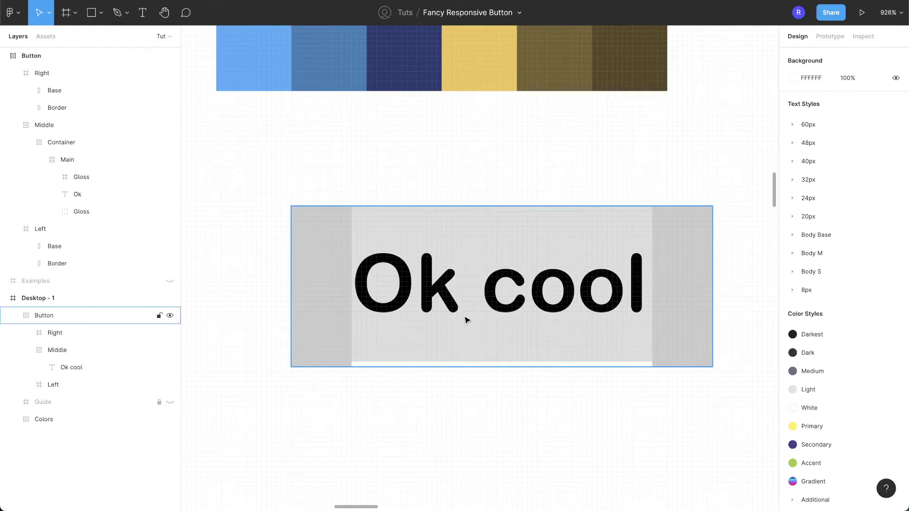
Step: Draw a 12 × 32 rectangle covering the Right frame and fill it with the palette's darkest brown, 564722
double_click(692, 298)
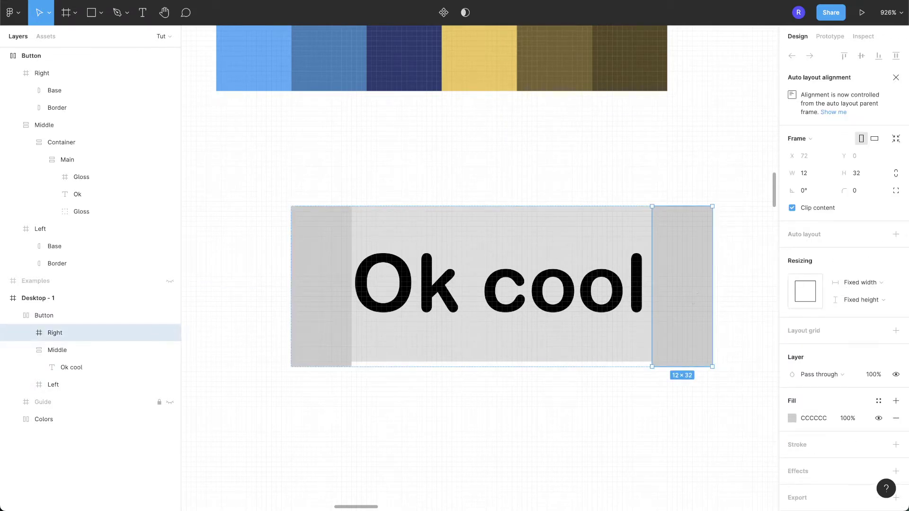
click(93, 18)
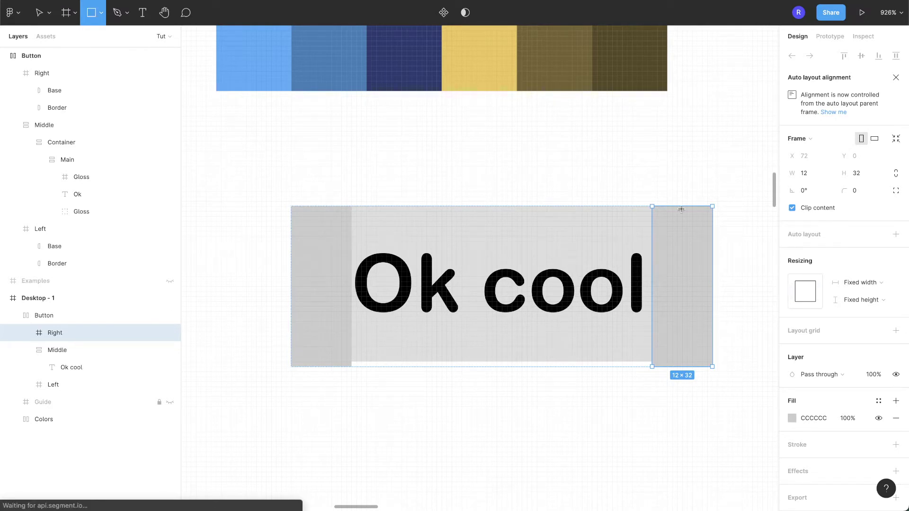
drag(651, 206, 713, 365)
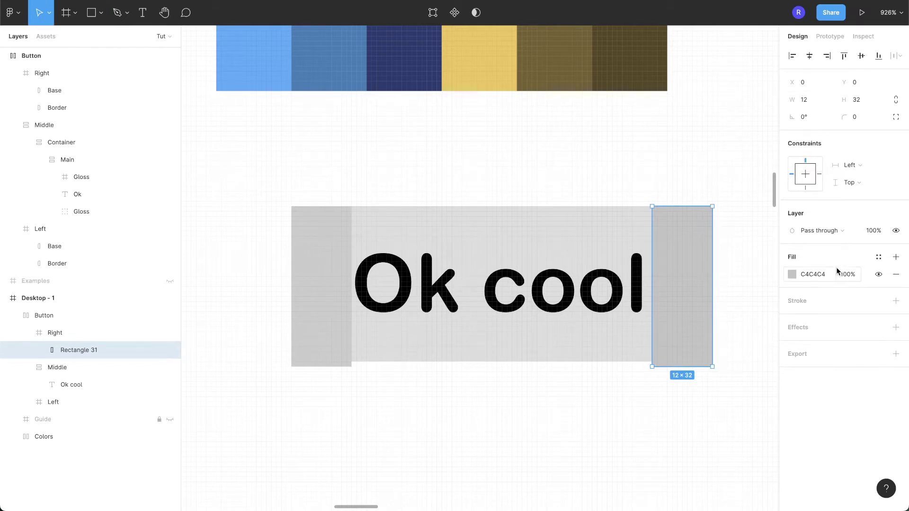
click(792, 275)
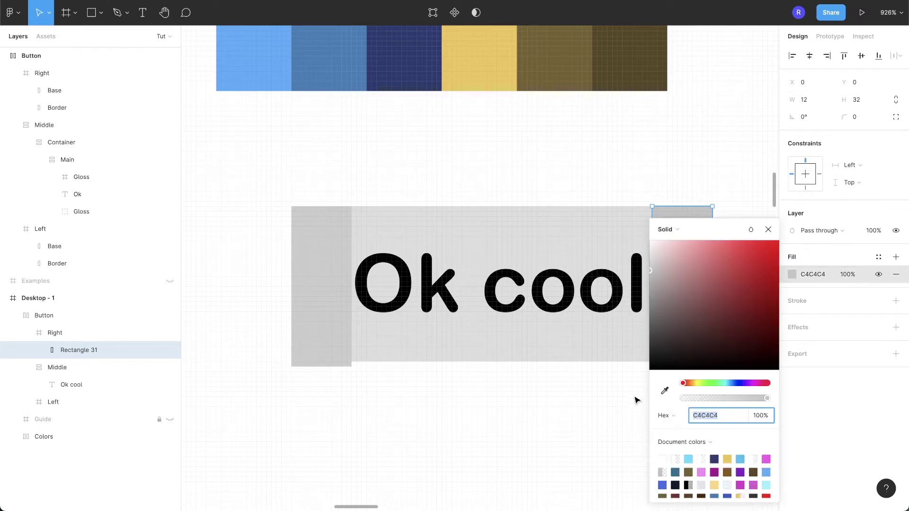
click(664, 391)
click(633, 50)
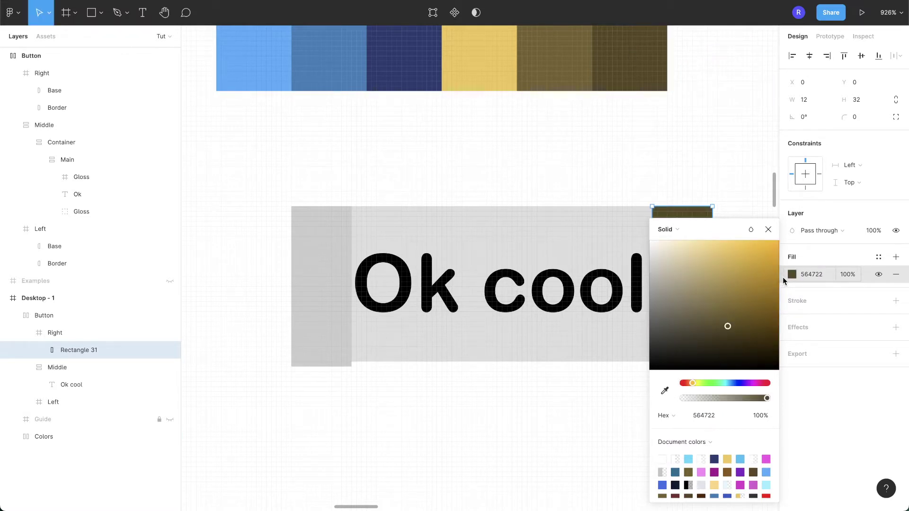
Step: Round the rectangle's top-right and bottom-right corners to 8 and rename it Border
click(895, 118)
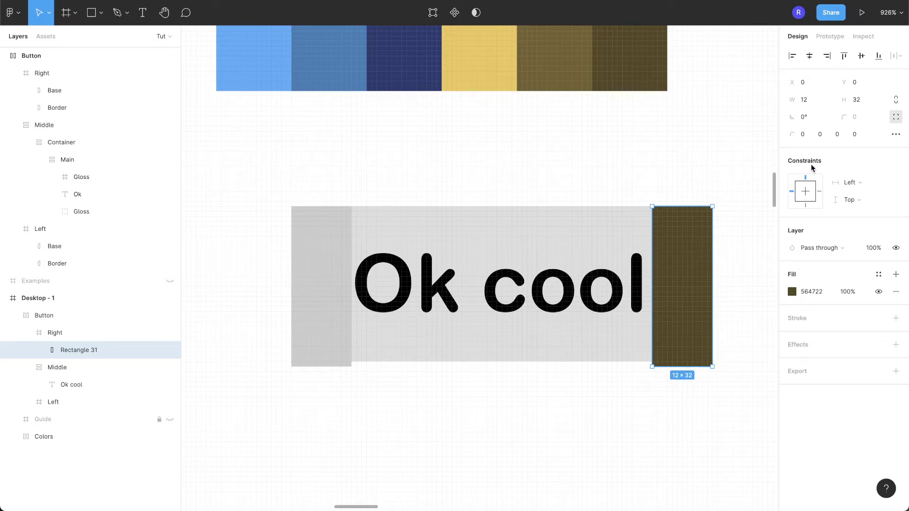
click(825, 138)
text(8)
key(Tab)
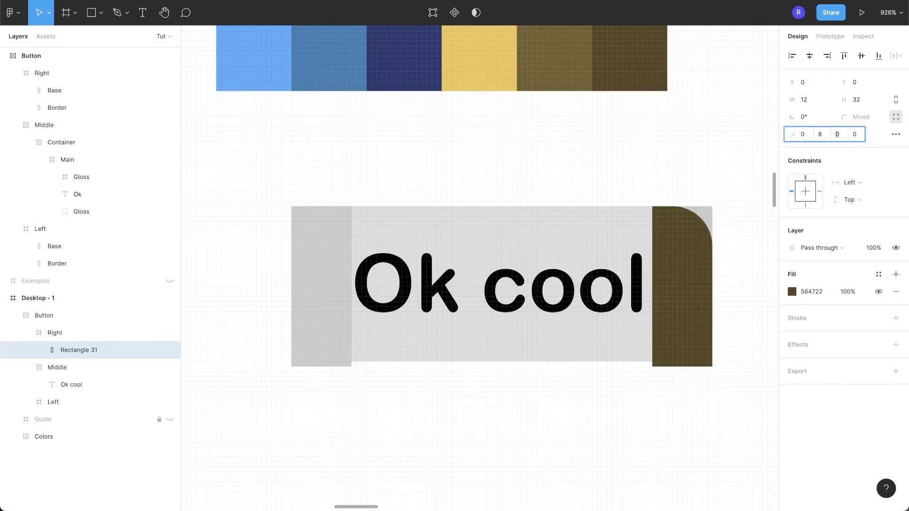
key(Return)
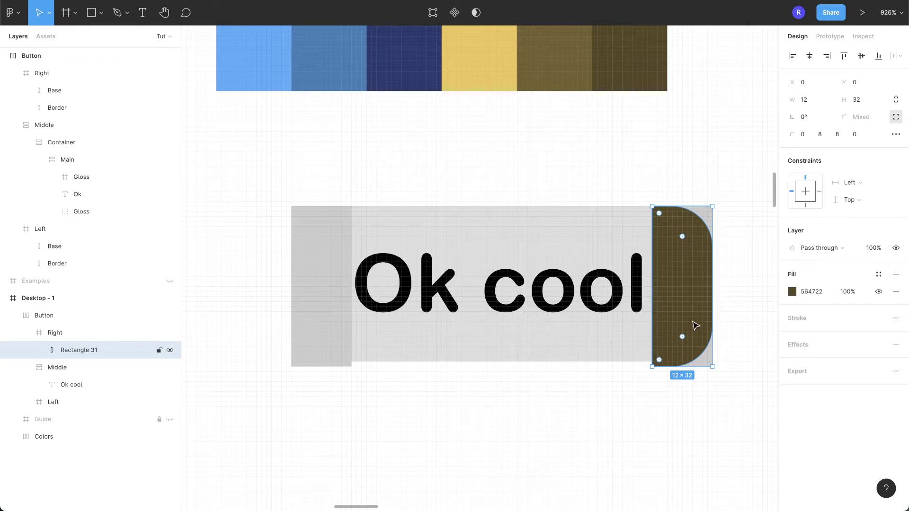
double_click(84, 354)
text(Border)
key(Return)
Step: Duplicate Border in the Right frame, fill the copy with the palette's yellow F1C555 and rename it Base
key(ctrl+d)
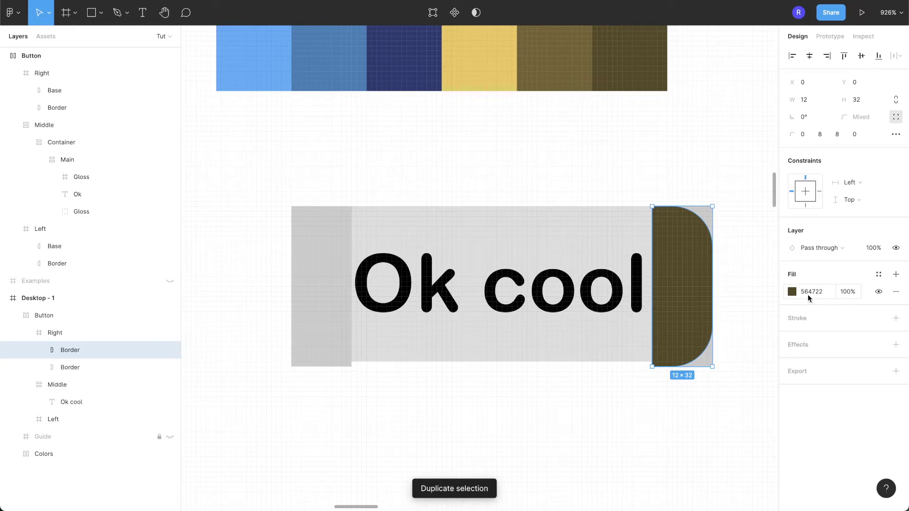
click(793, 292)
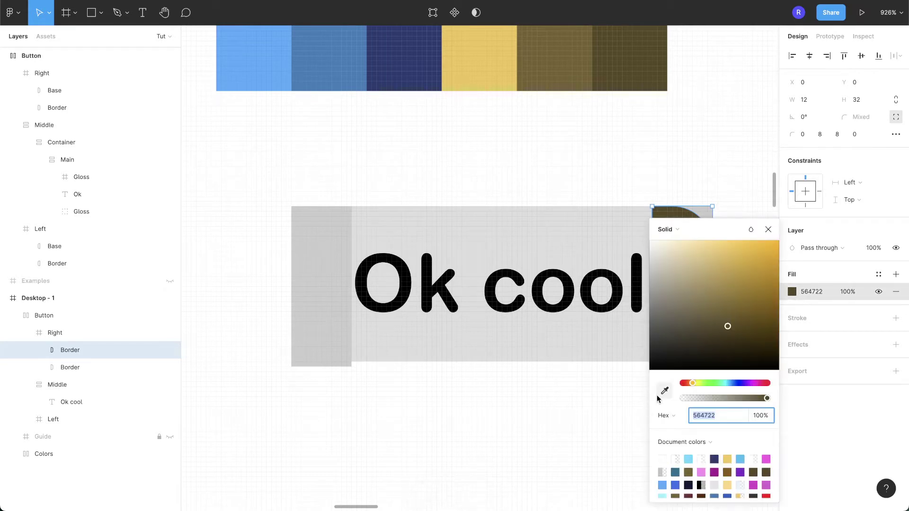
click(663, 391)
click(502, 79)
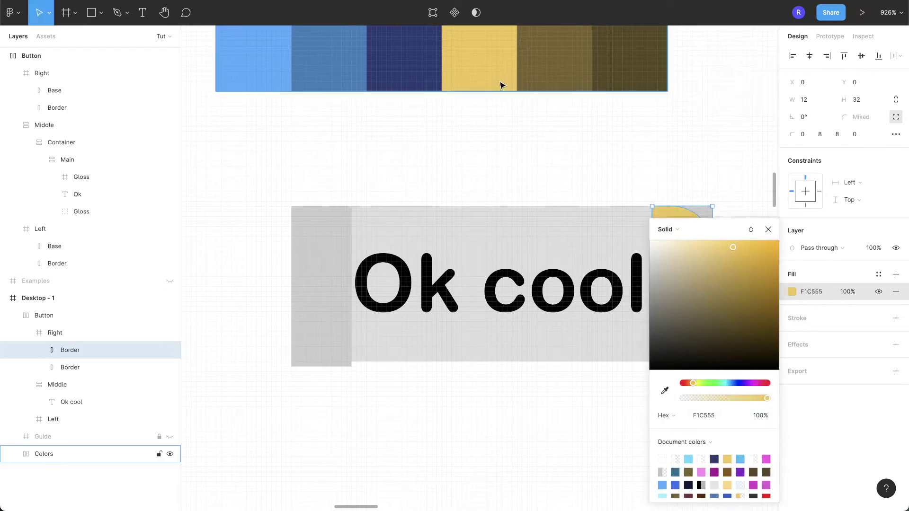
click(768, 229)
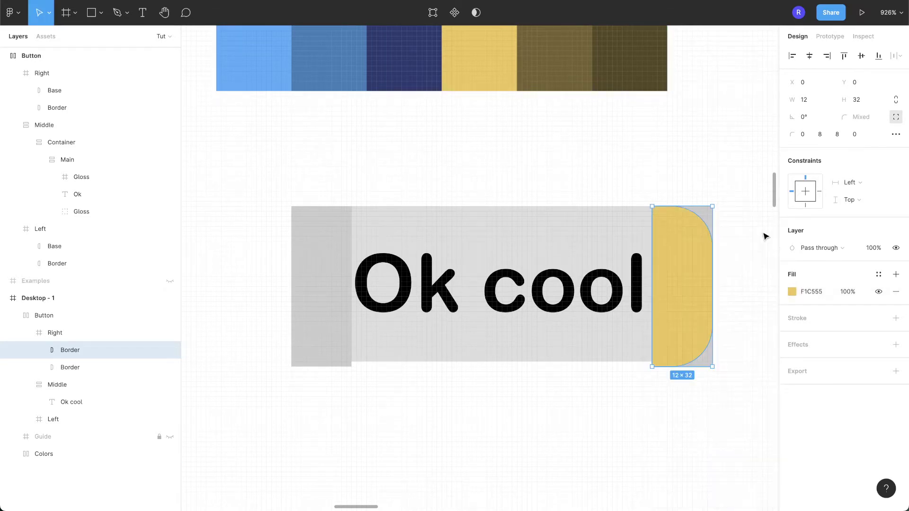
double_click(73, 350)
text(Base)
key(Return)
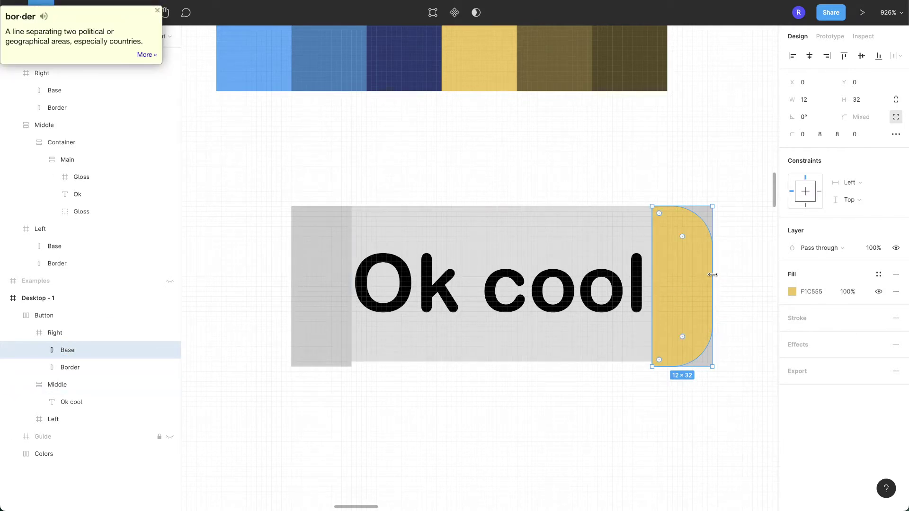
Step: Resize Base to 10 × 28 so Border shows 2 px at its top, right and bottom edges
drag(712, 274, 702, 274)
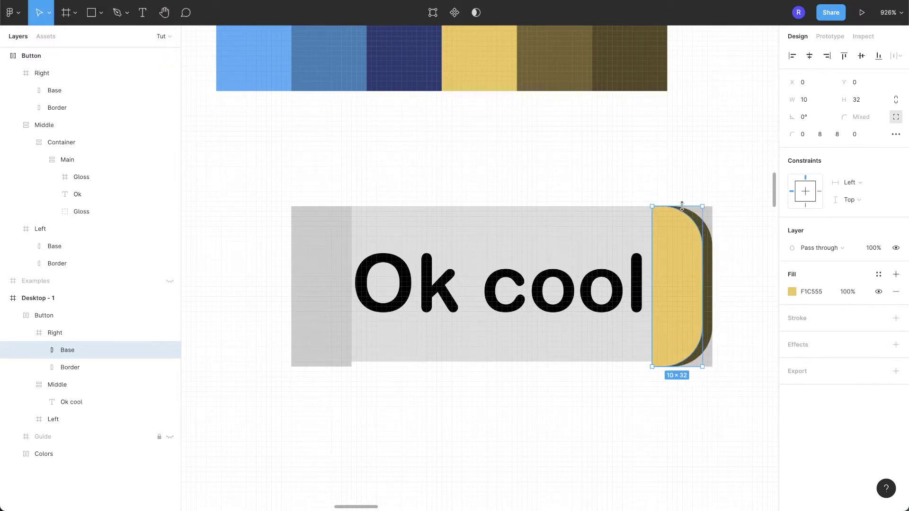
drag(681, 207, 682, 217)
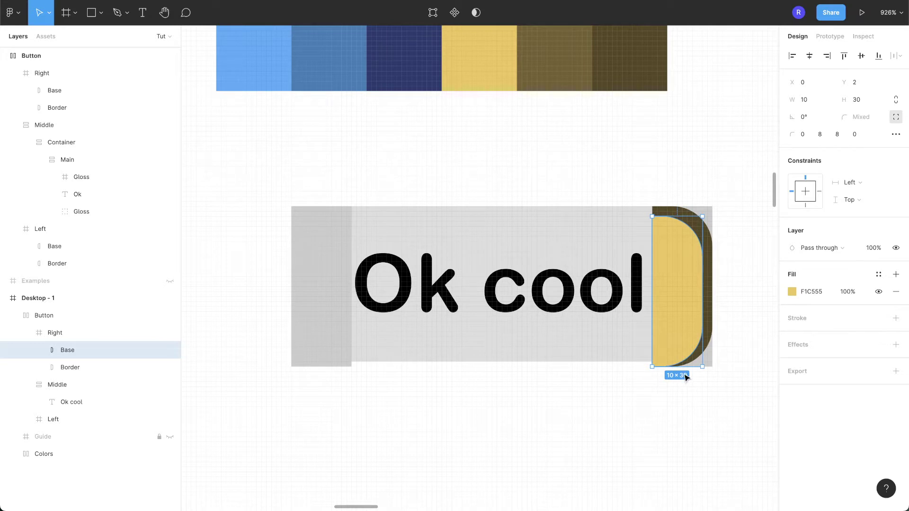
drag(683, 368, 683, 356)
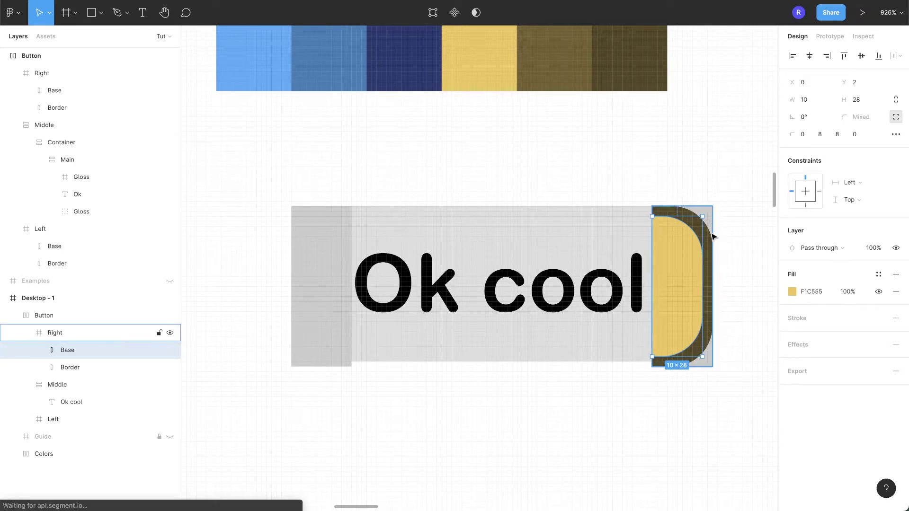
Step: Set the top-right and bottom-right corner radii of Base to 6
click(838, 135)
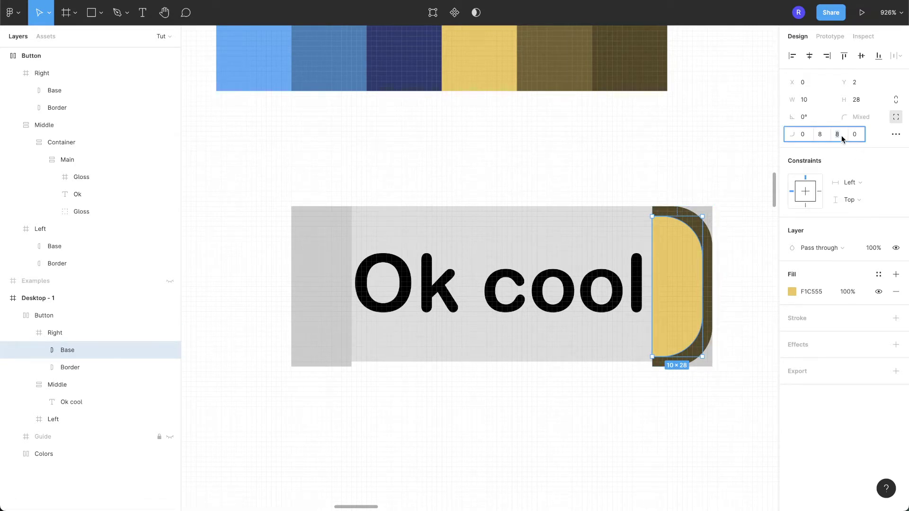
text(6)
key(Return)
click(826, 134)
text(6)
key(Return)
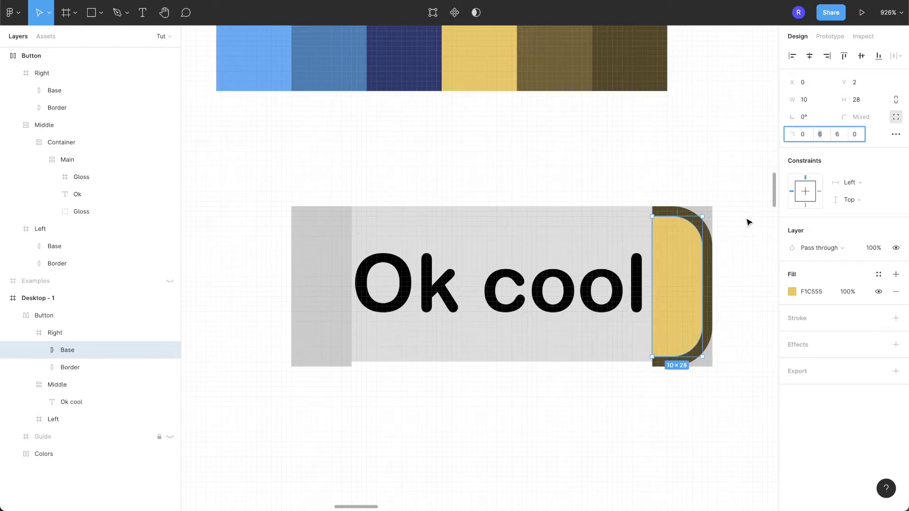
click(736, 264)
Step: Copy Base and Border from the Right frame into the Left frame and flip the copies horizontally
click(79, 373)
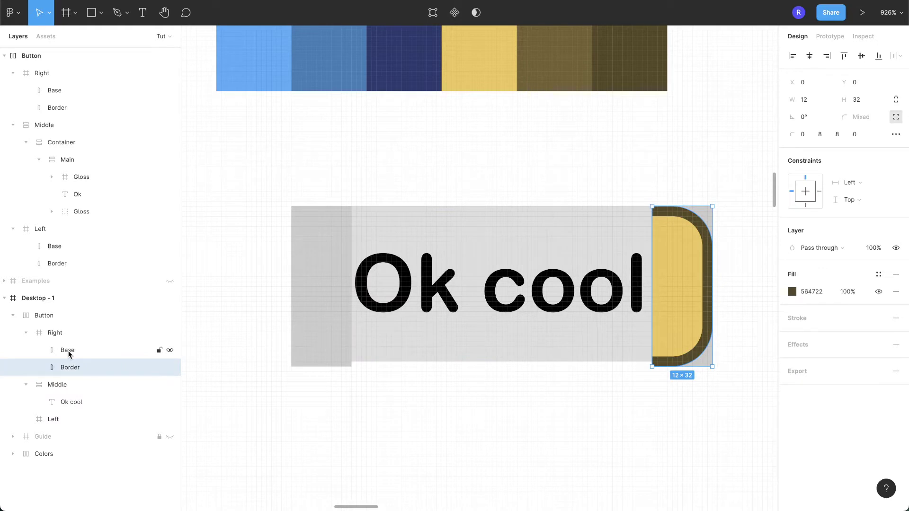
shift+click(69, 354)
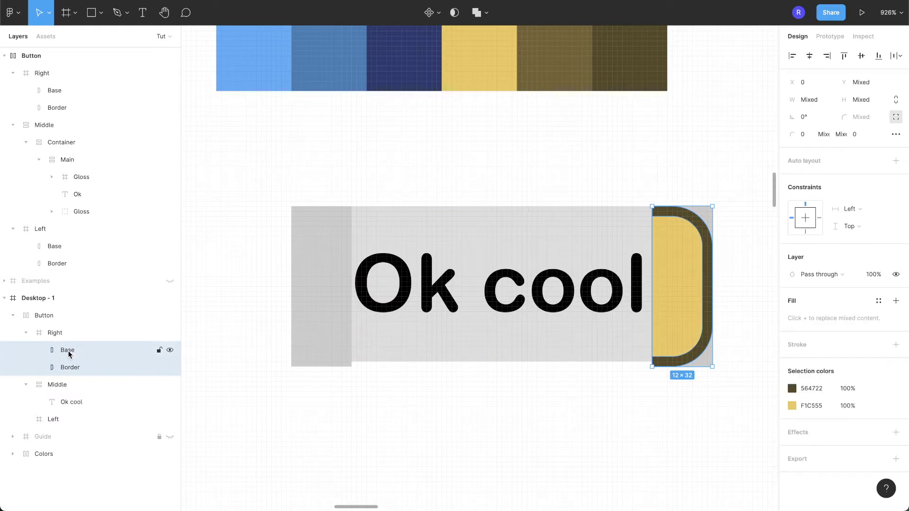
click(57, 419)
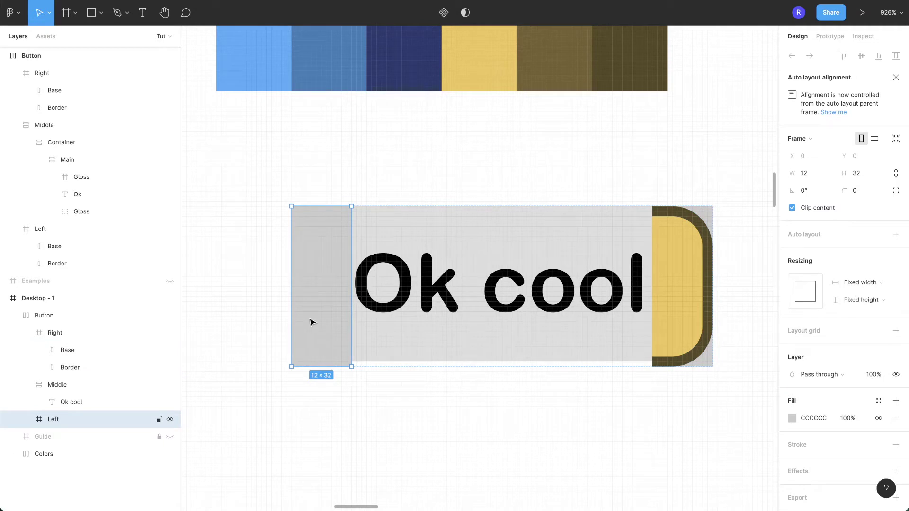
key(ctrl+v)
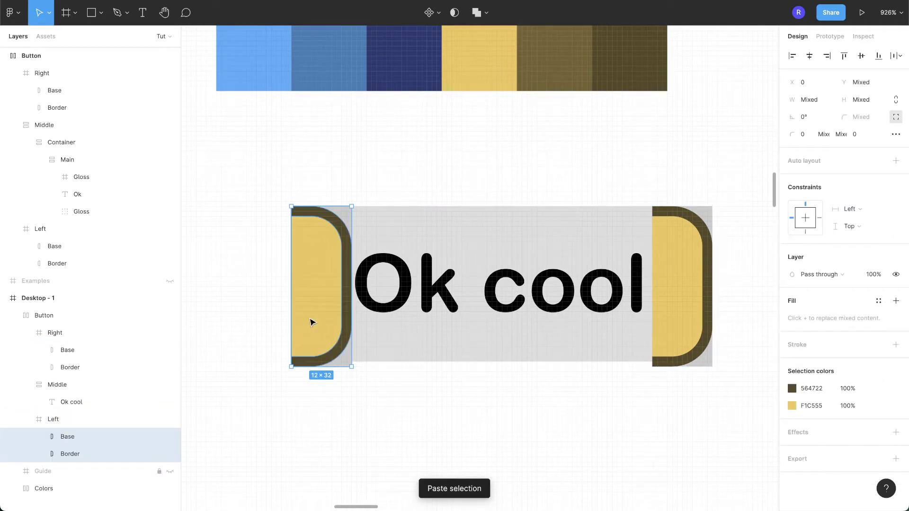
right_click(309, 318)
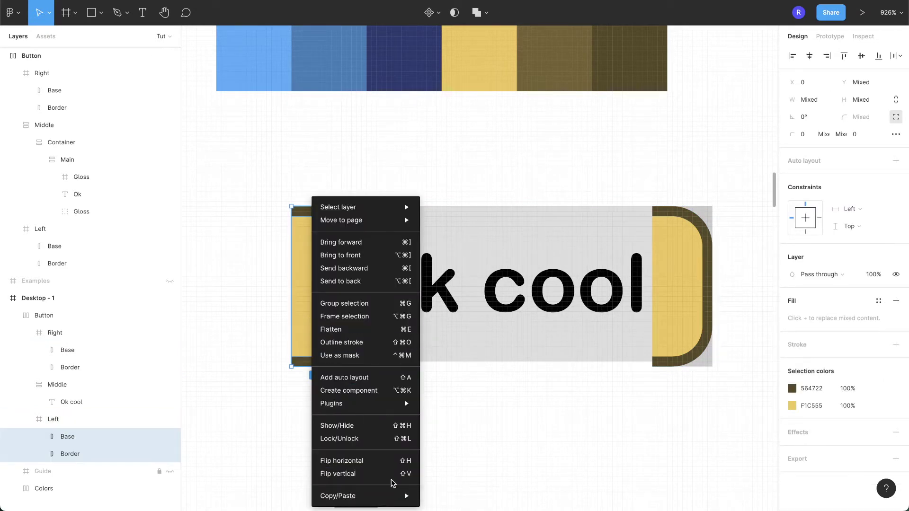
click(391, 461)
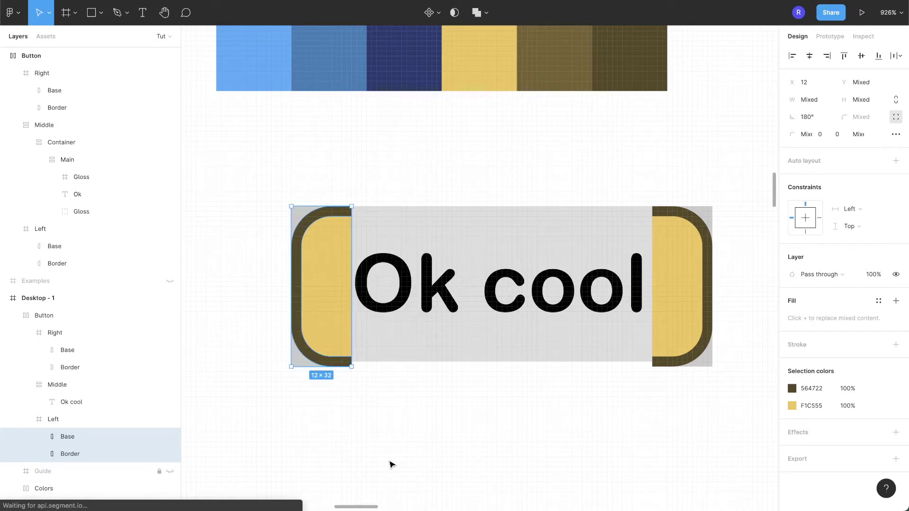
click(391, 463)
Step: Remove the grey CCCCCC fill from both the Right and Left frames
double_click(671, 325)
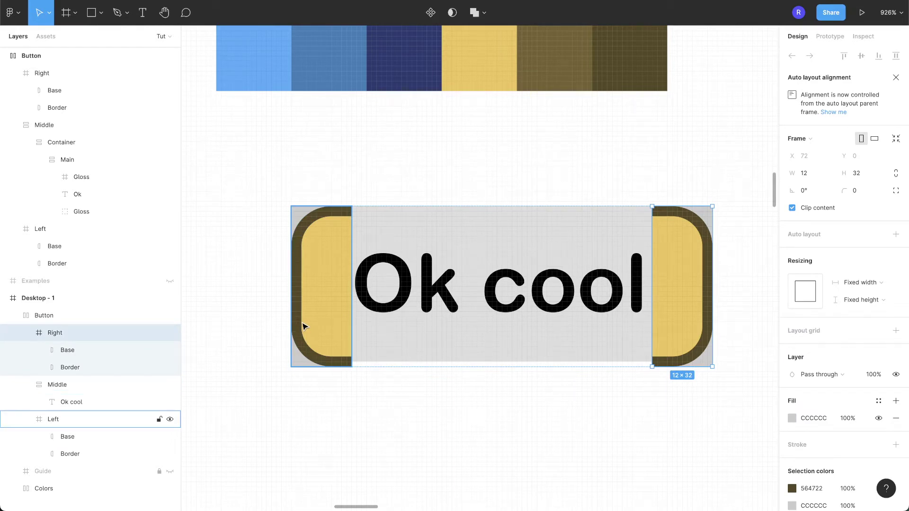
shift+click(304, 326)
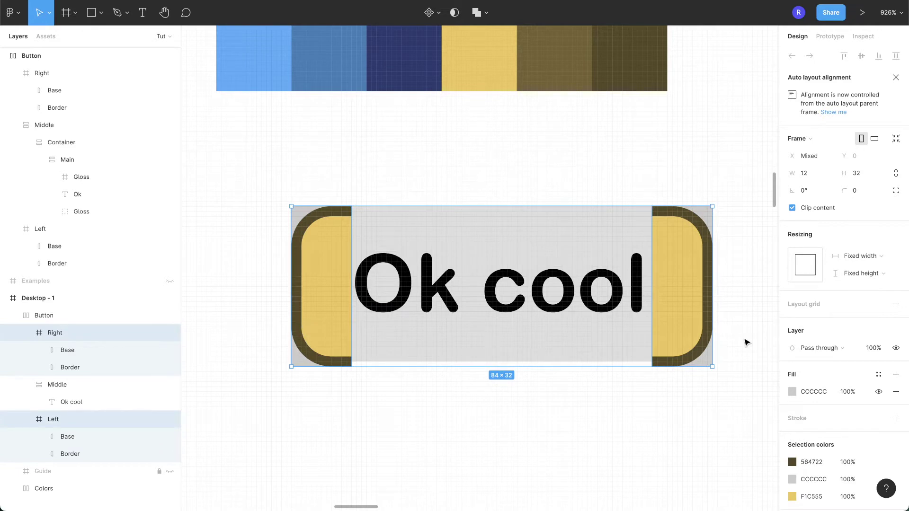
click(895, 391)
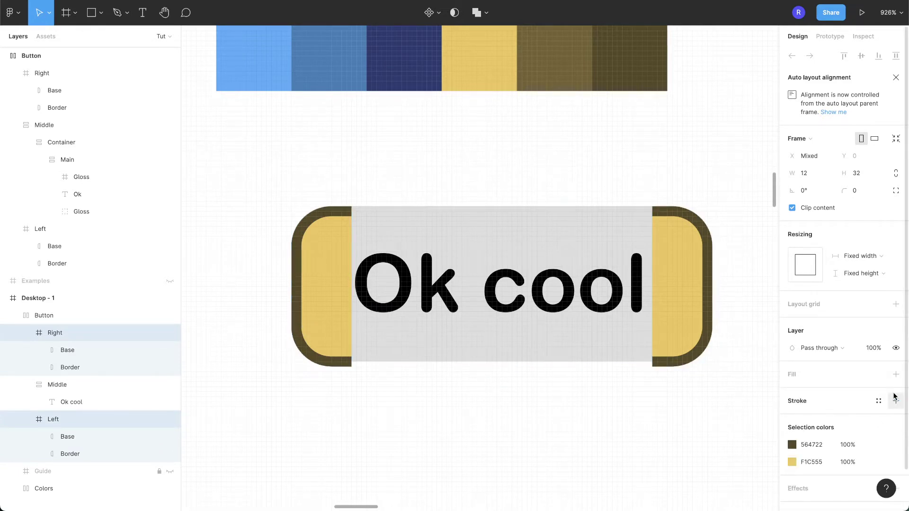
click(755, 348)
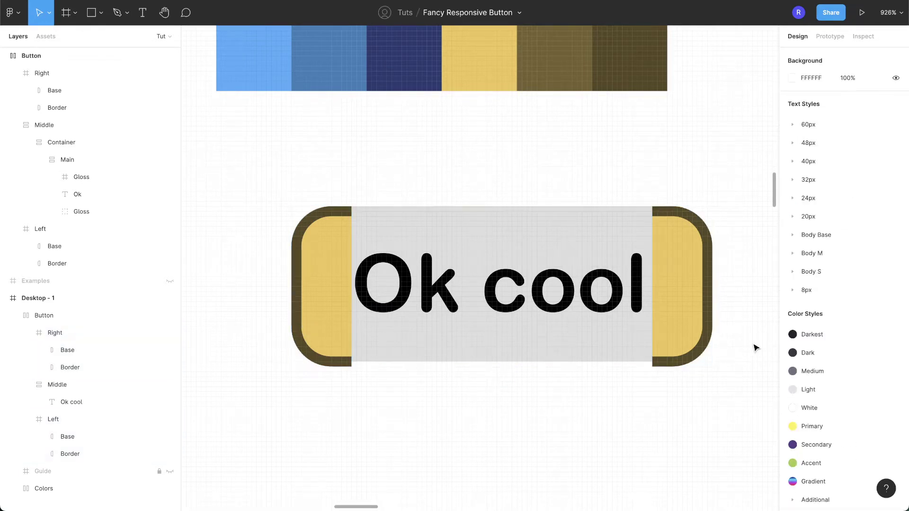
Step: Rename the "Ok cool" text layer in the Middle frame as Label
double_click(497, 297)
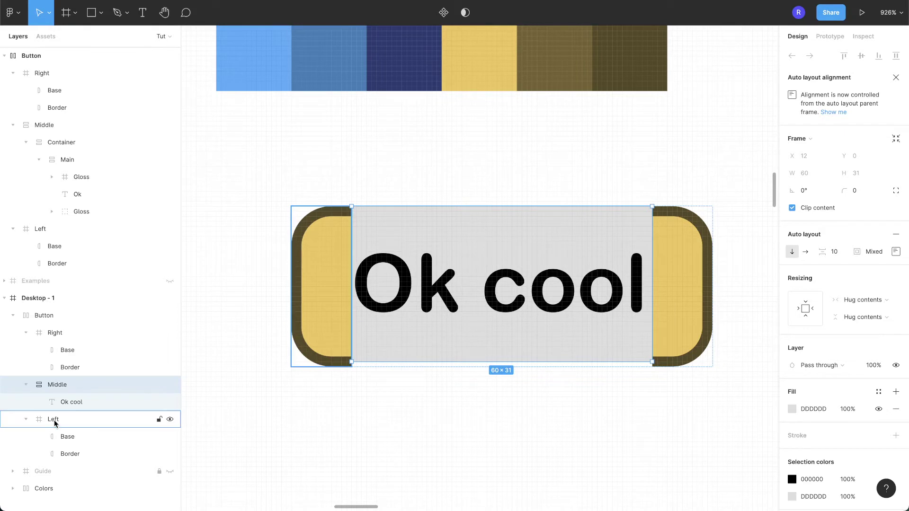
click(72, 402)
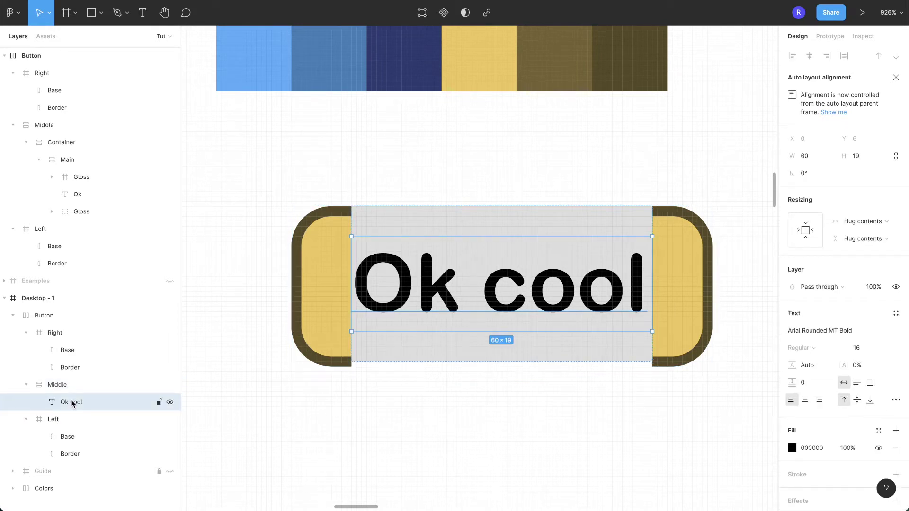
double_click(73, 401)
text(Label)
key(Return)
Step: Wrap Label in a new frame named Container inside Middle, and select Label within it
right_click(446, 298)
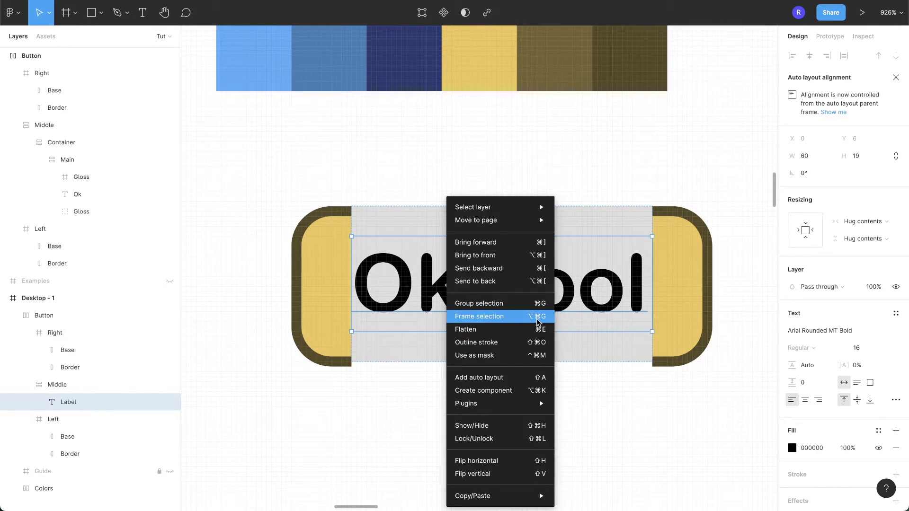
click(481, 314)
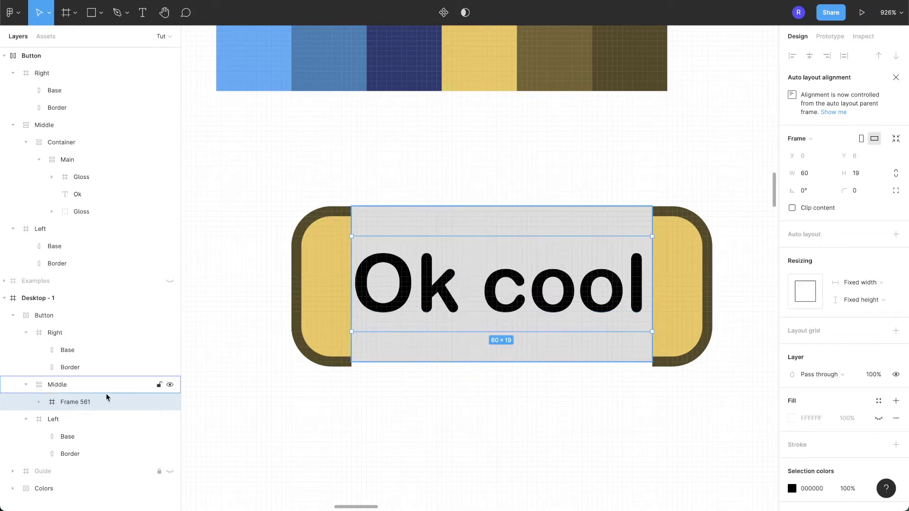
double_click(79, 402)
text(Co)
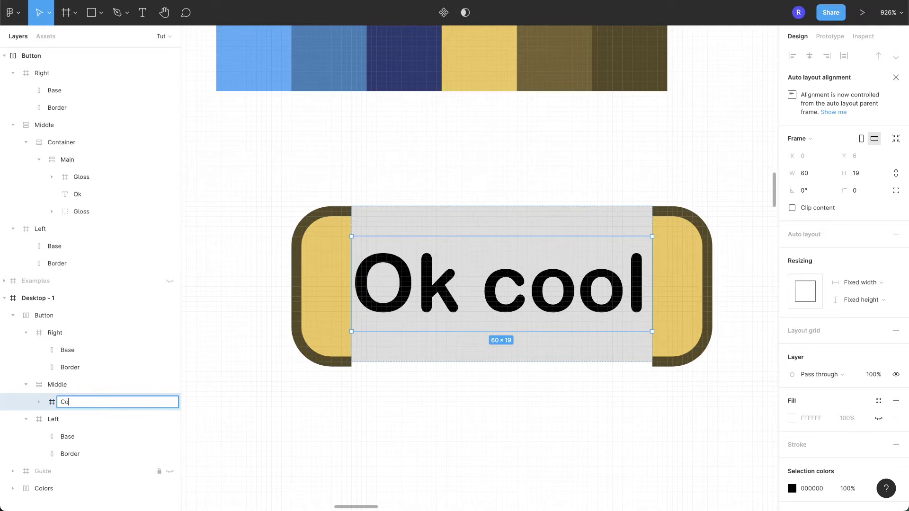
text(ntainer)
key(Return)
click(40, 402)
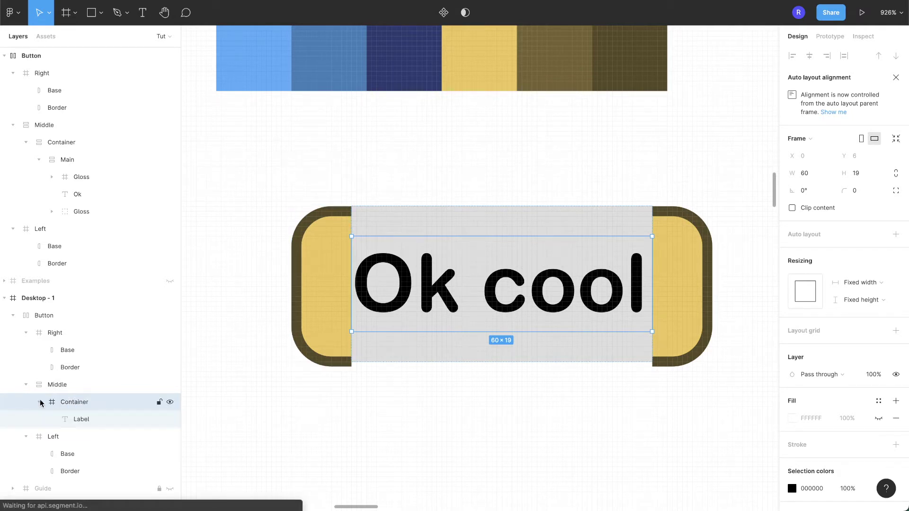
click(85, 420)
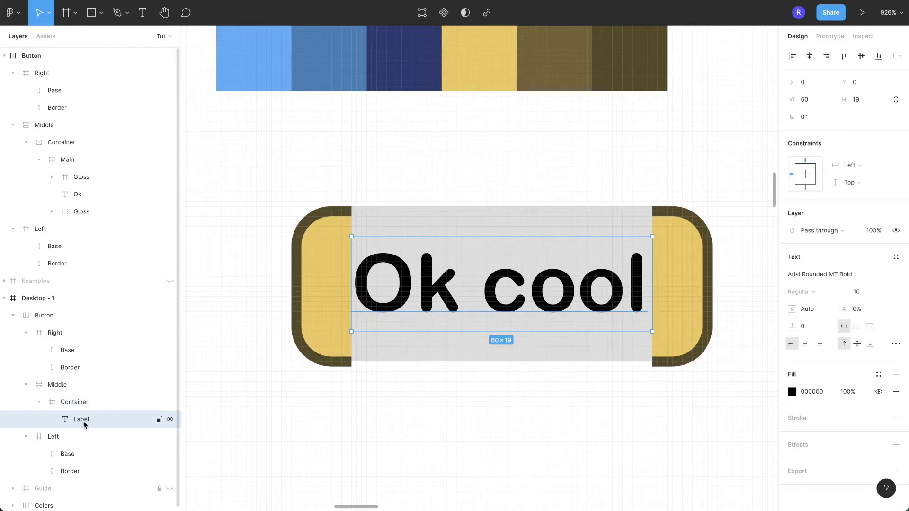
Step: Wrap Label in a new frame named Main button inside Container and expand that frame in the layer list
key(super+alt+g)
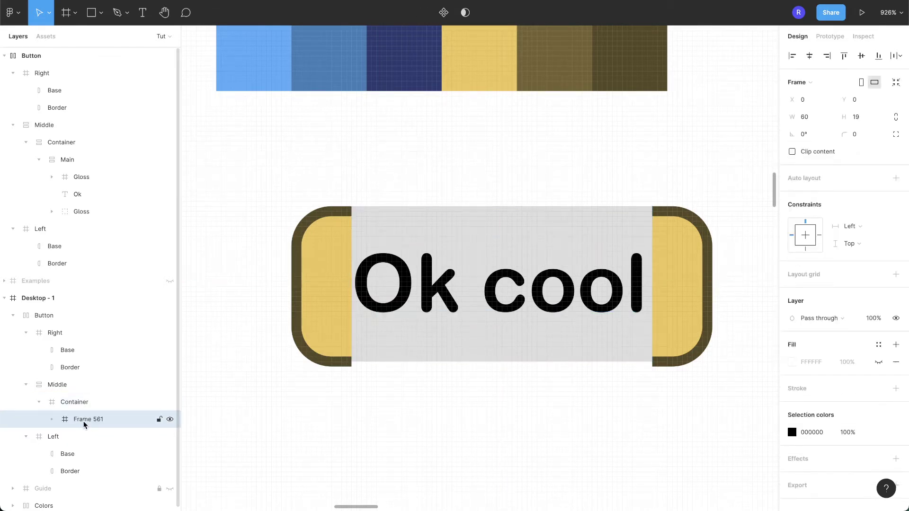
double_click(84, 420)
text(Main button)
key(Return)
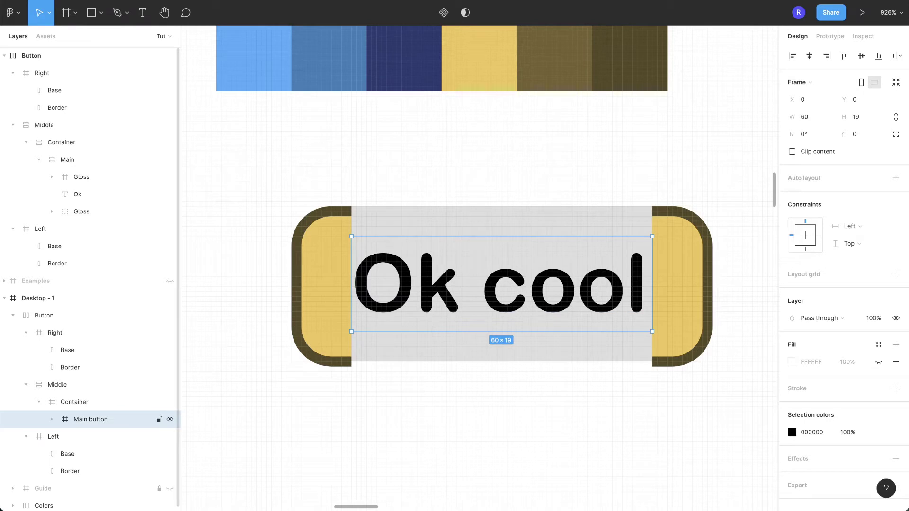
click(53, 420)
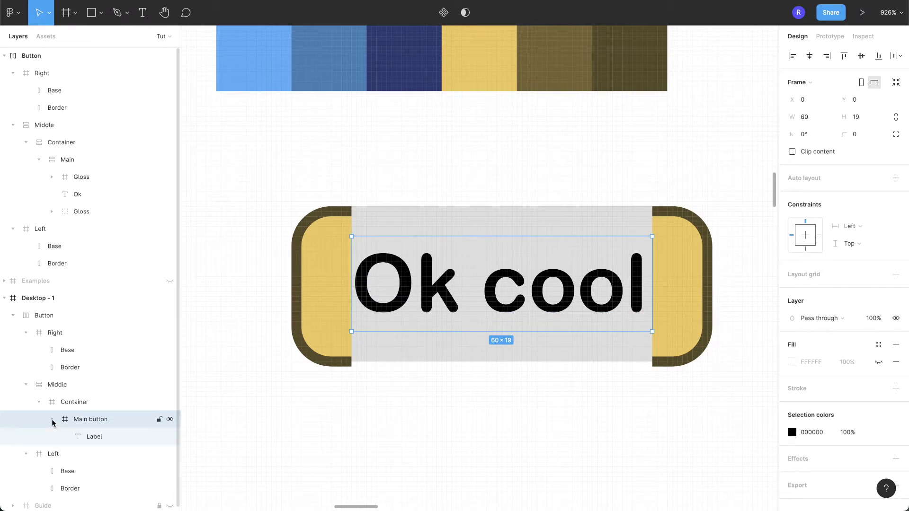
Step: Add auto layout to both the Container frame and the Main button frame
click(73, 402)
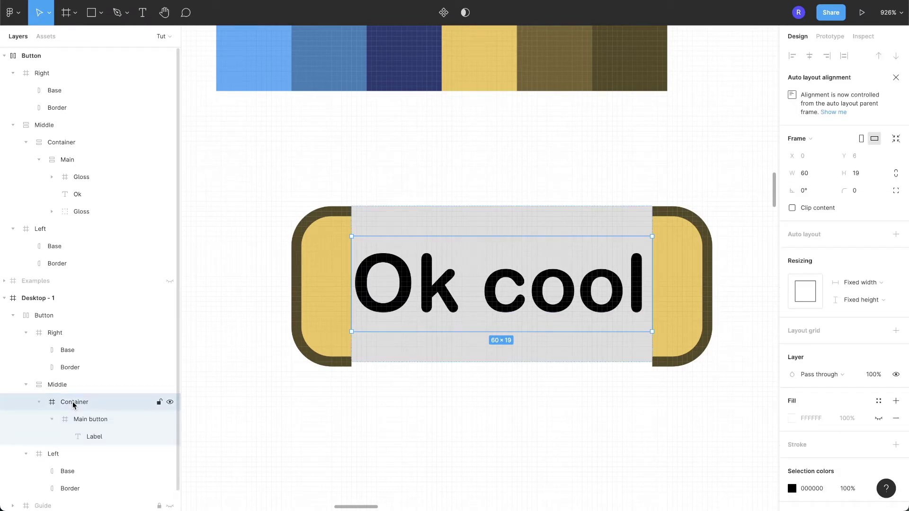
click(896, 235)
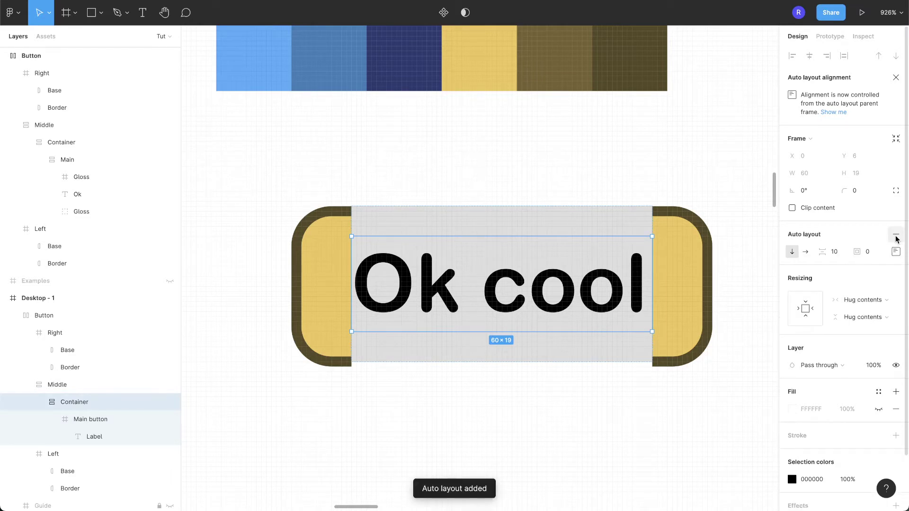
click(92, 419)
click(896, 235)
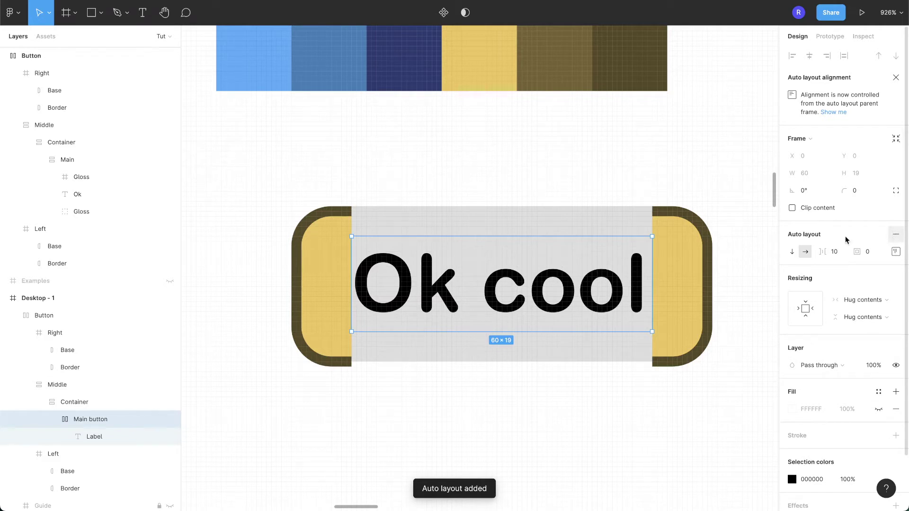
Step: Fill the Middle frame with yellow F1C555, sampled from the color palette above the button
click(79, 384)
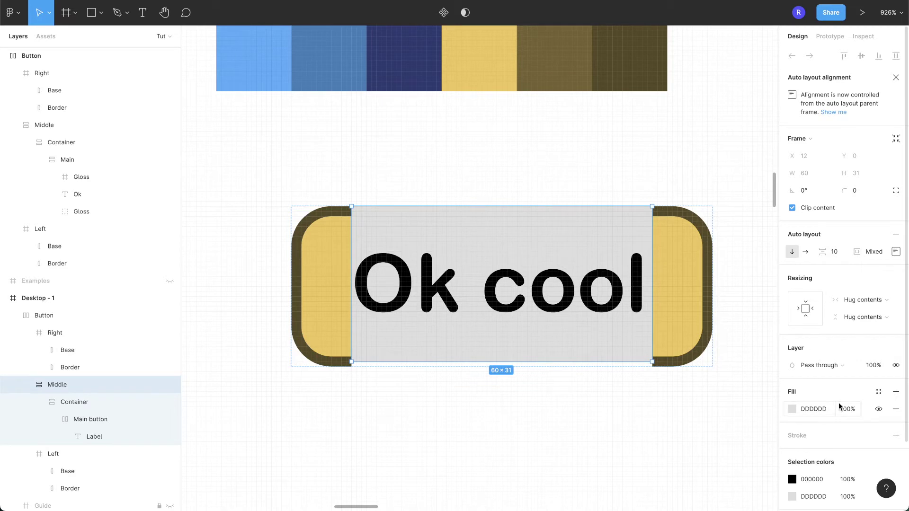
click(792, 409)
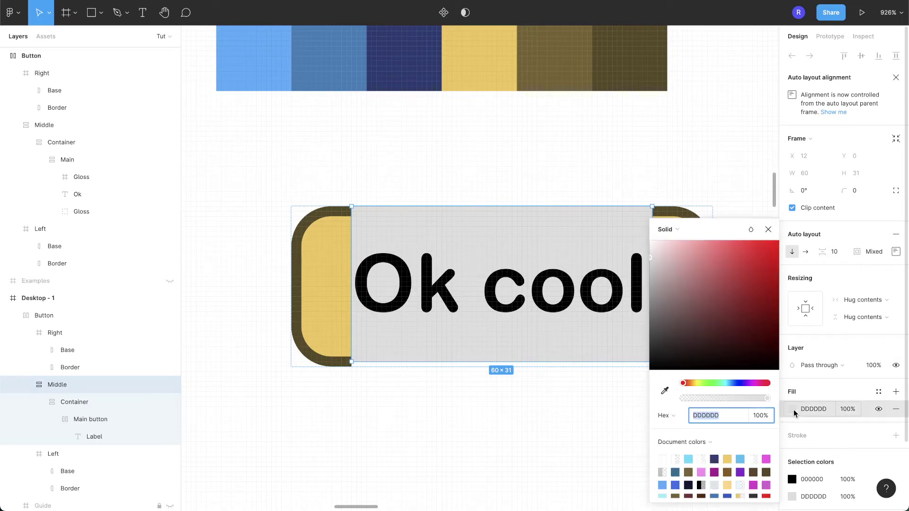
click(665, 392)
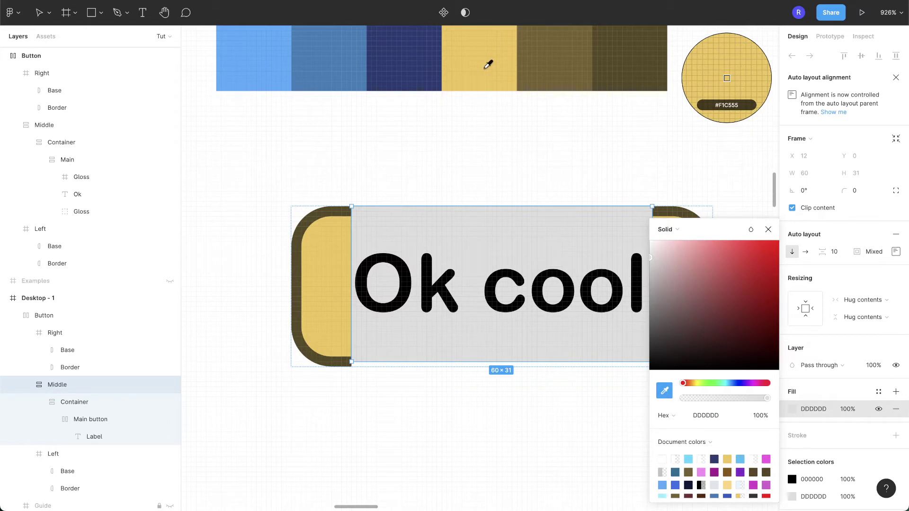
click(488, 68)
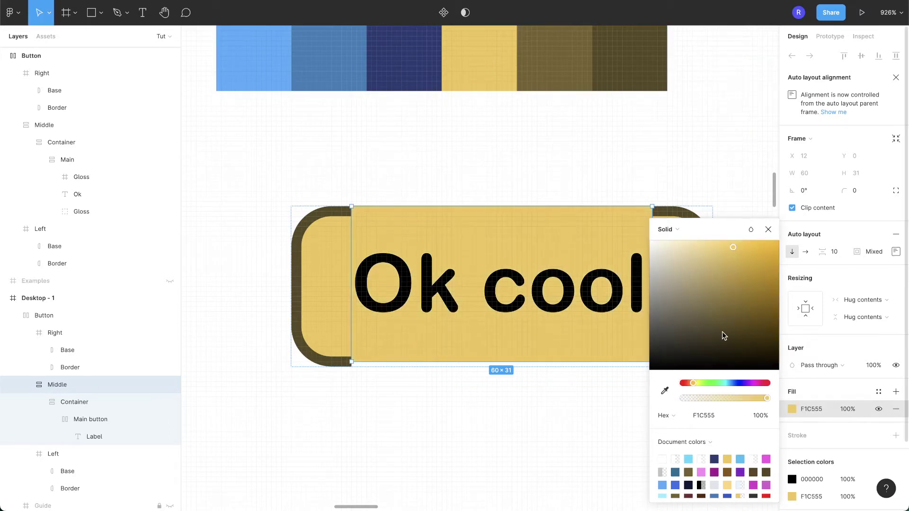
click(769, 231)
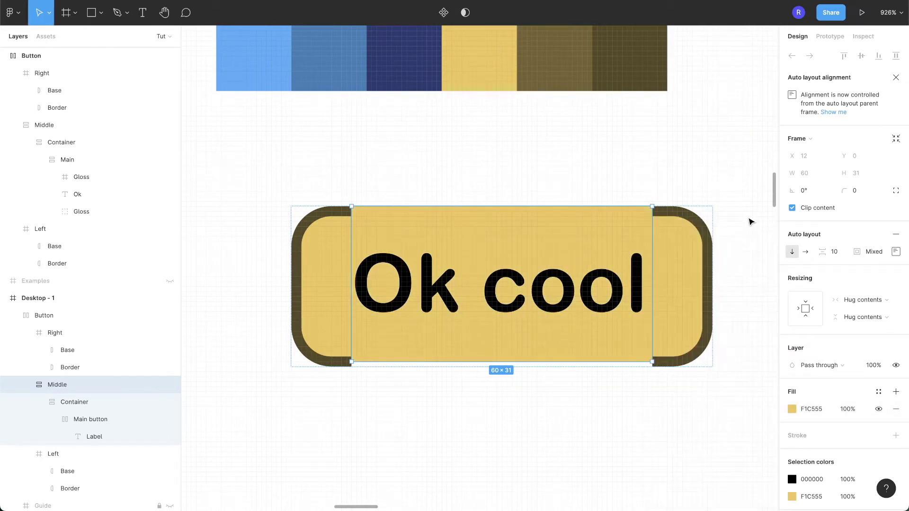
click(750, 219)
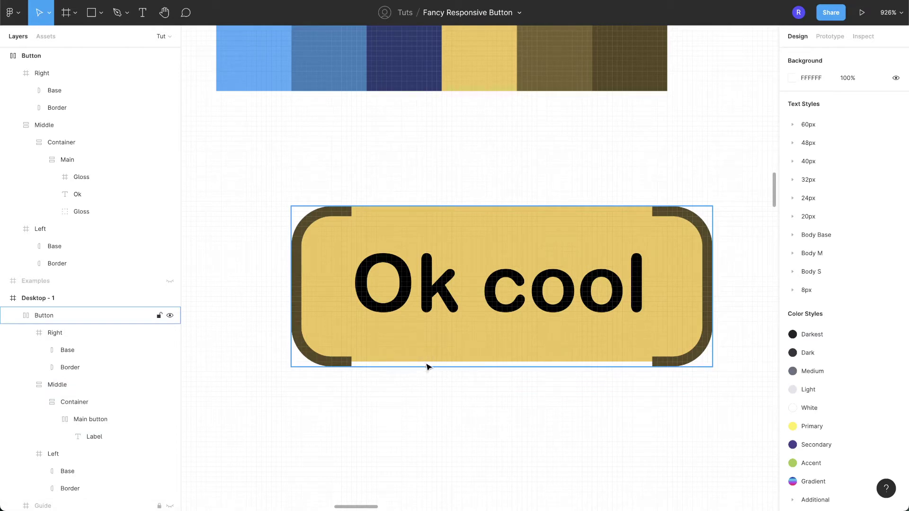
Step: Try a uniform auto layout padding of 12 on the Middle frame and undo it
double_click(440, 325)
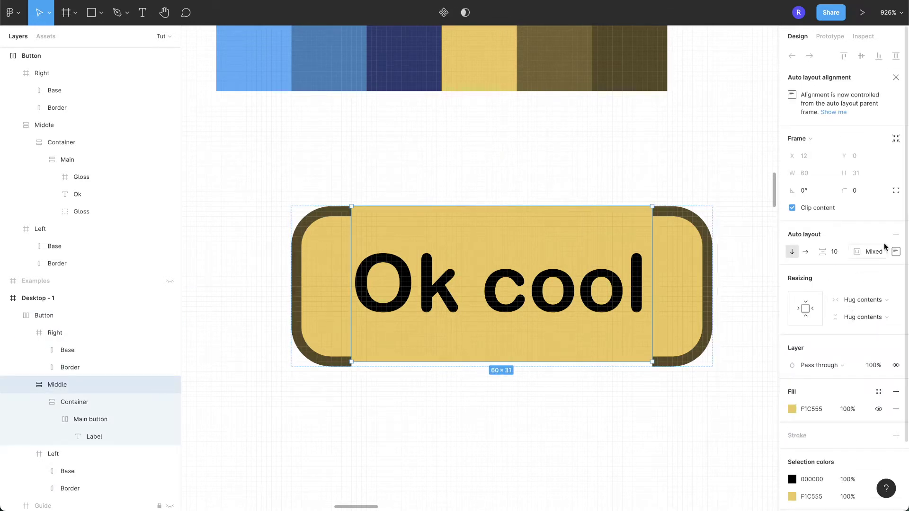
click(881, 257)
text(12)
key(Return)
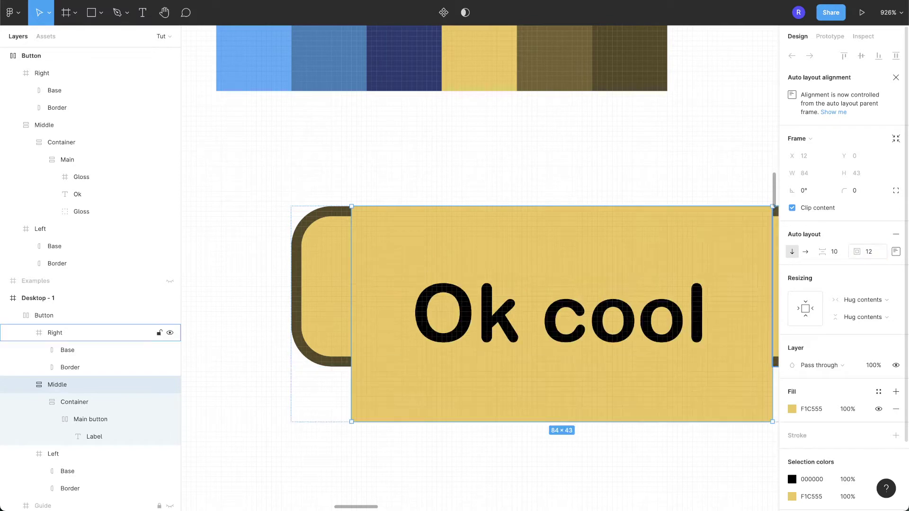
scroll(492, 368, down, 3)
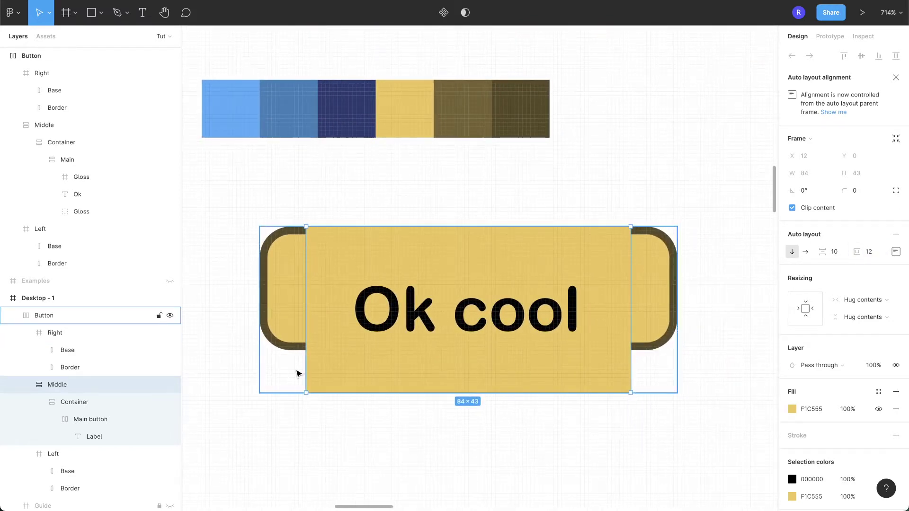
key(ctrl+z)
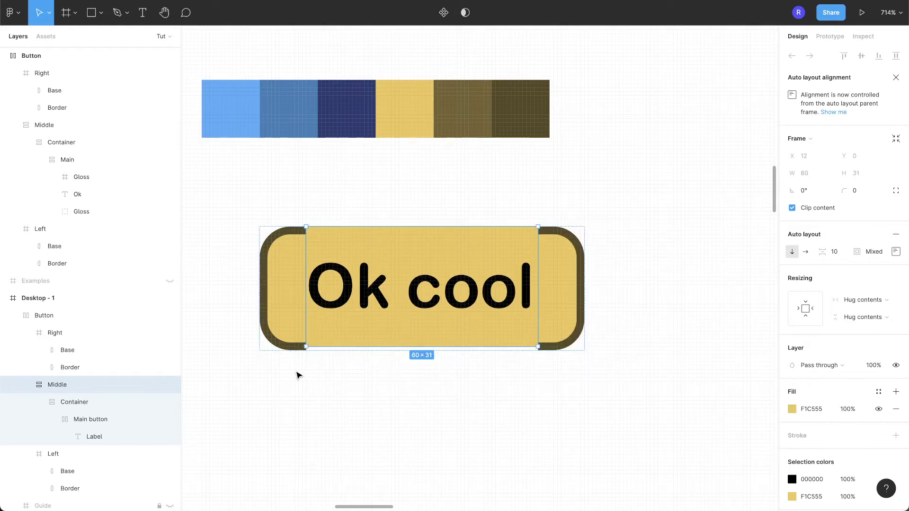
scroll(297, 375, up, 3)
scroll(298, 375, down, 3)
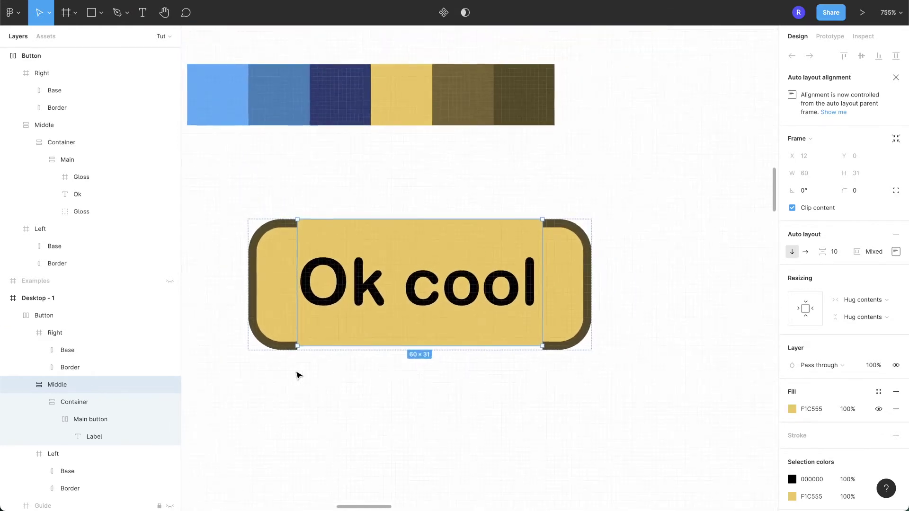
Step: Set the Button frame's auto layout alignment to bottom center
click(74, 316)
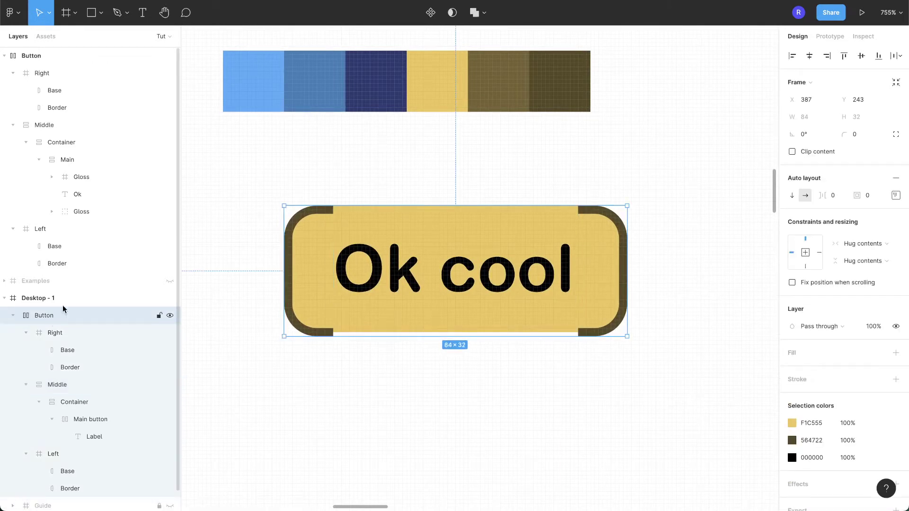
click(895, 196)
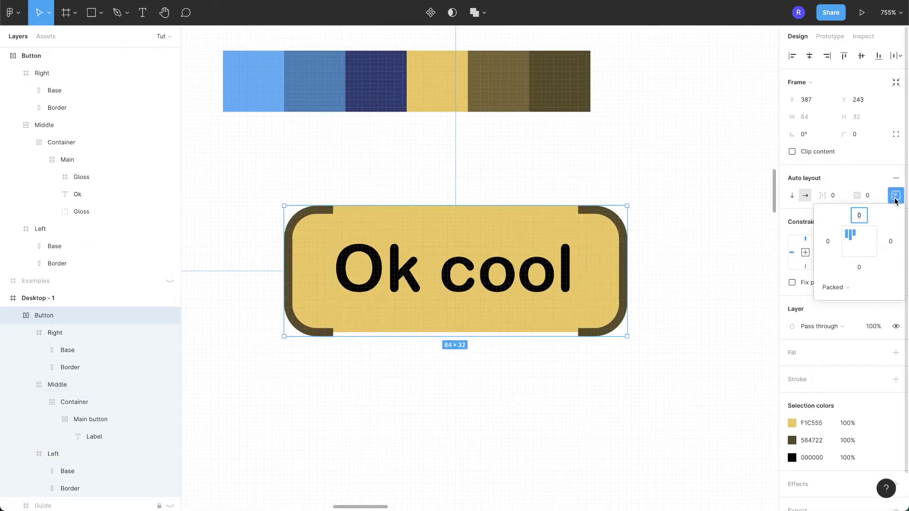
click(861, 255)
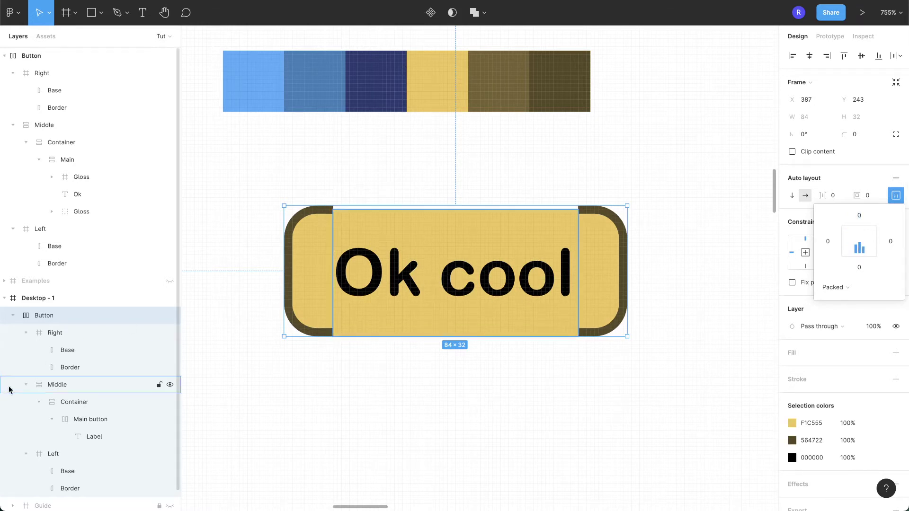
Step: Set the Middle frame's auto layout padding to 0 at the top and 16 at the bottom
click(67, 389)
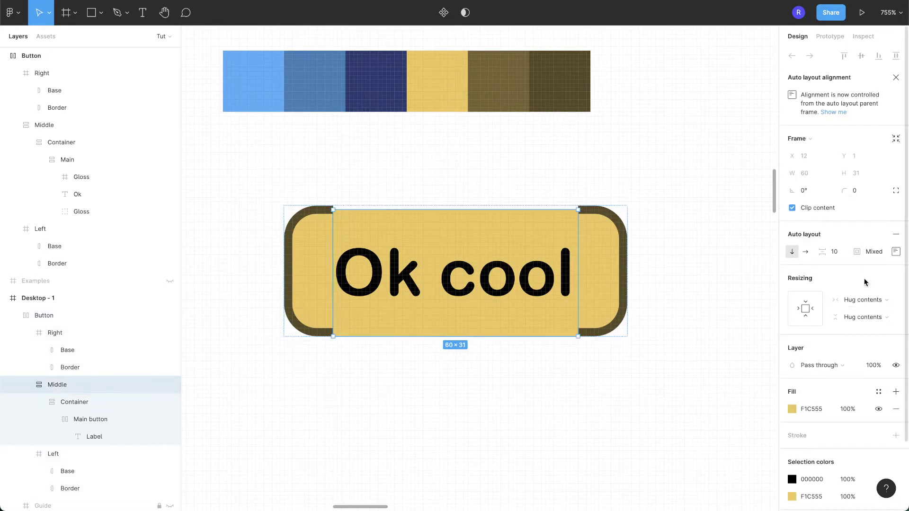
click(895, 251)
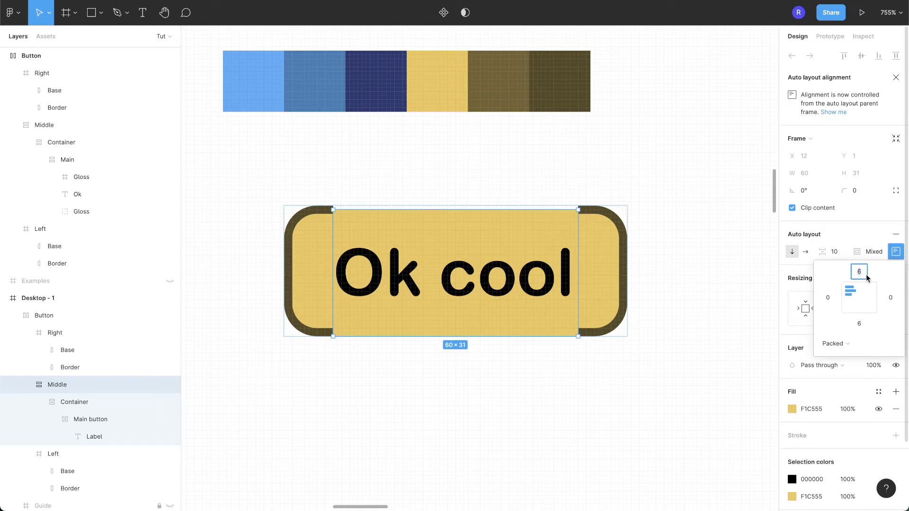
text(0)
key(Return)
click(860, 324)
text(16)
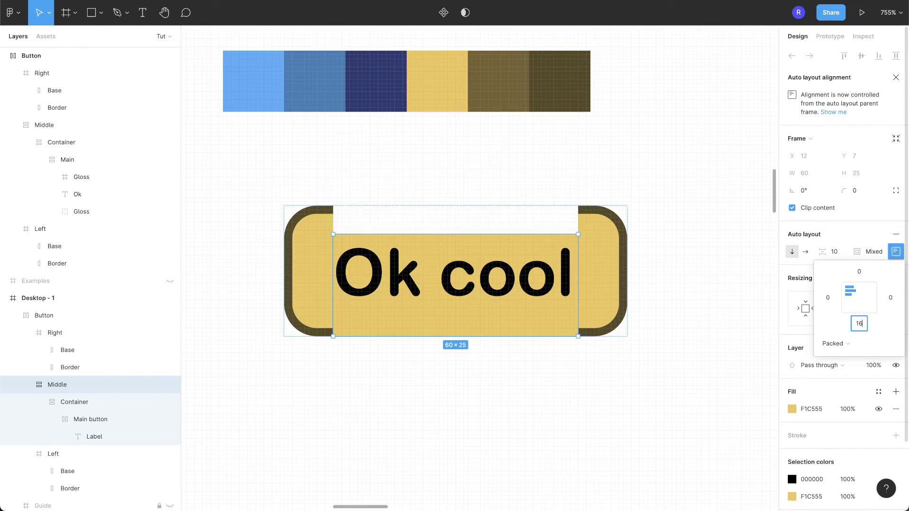
key(Return)
click(862, 325)
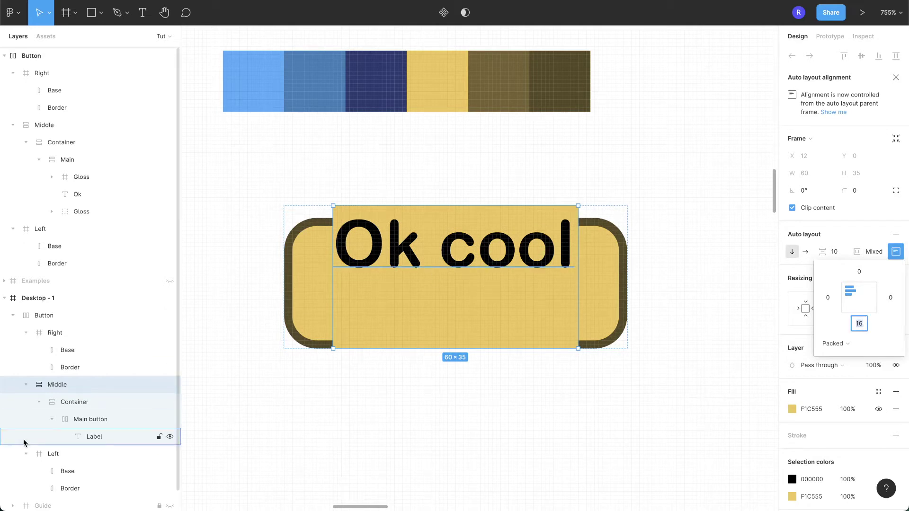
Step: Change the Container frame's hidden fill to the palette's medium blue 397BB9
click(79, 405)
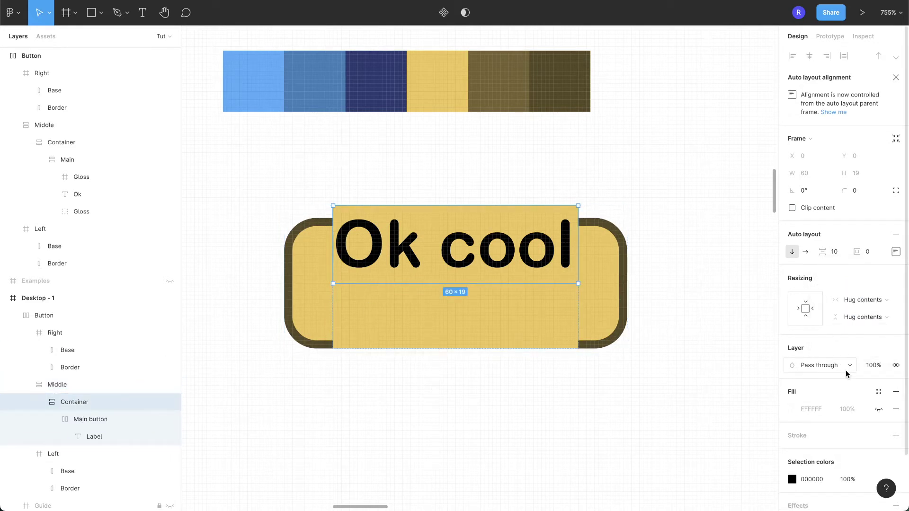
click(792, 409)
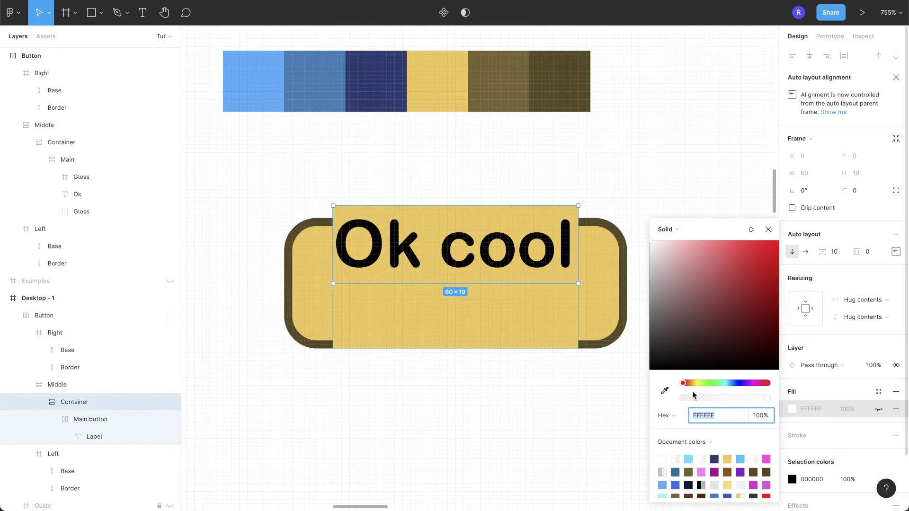
click(664, 391)
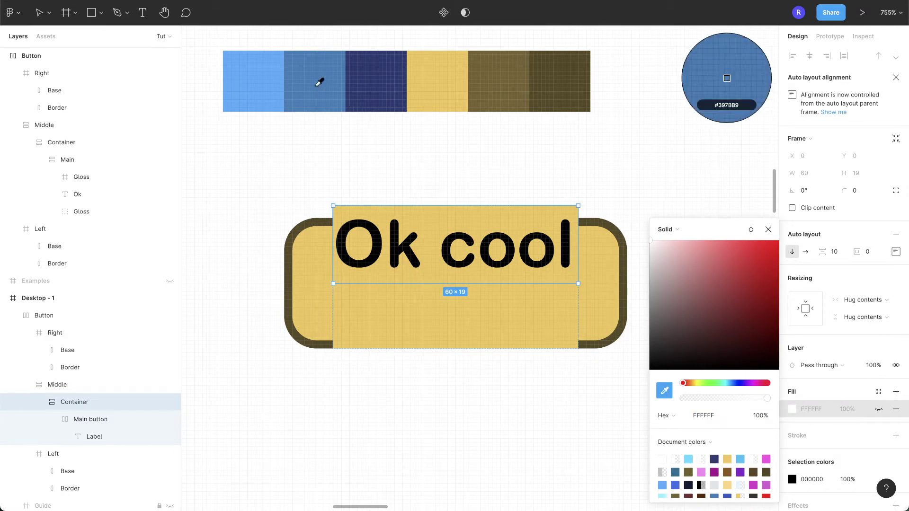
click(312, 88)
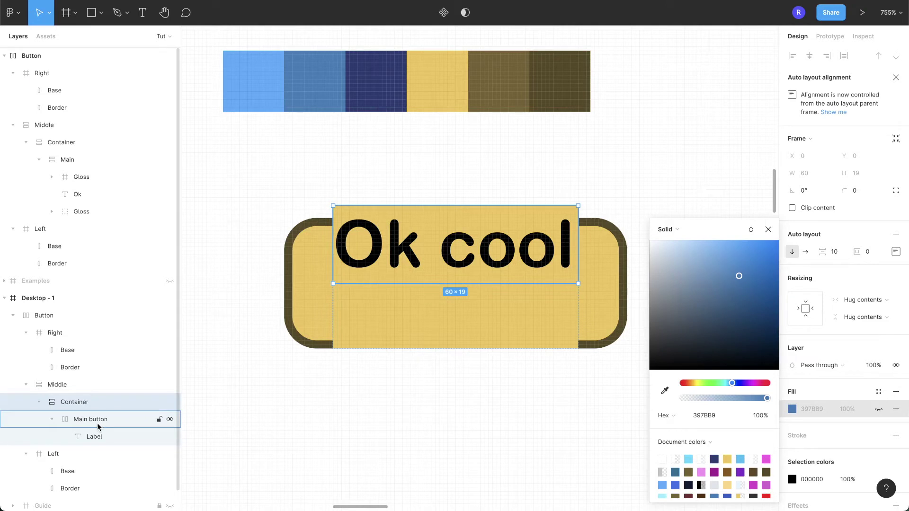
Step: Give Container bottom center alignment with a bottom padding of 4, and make its blue fill visible
click(895, 254)
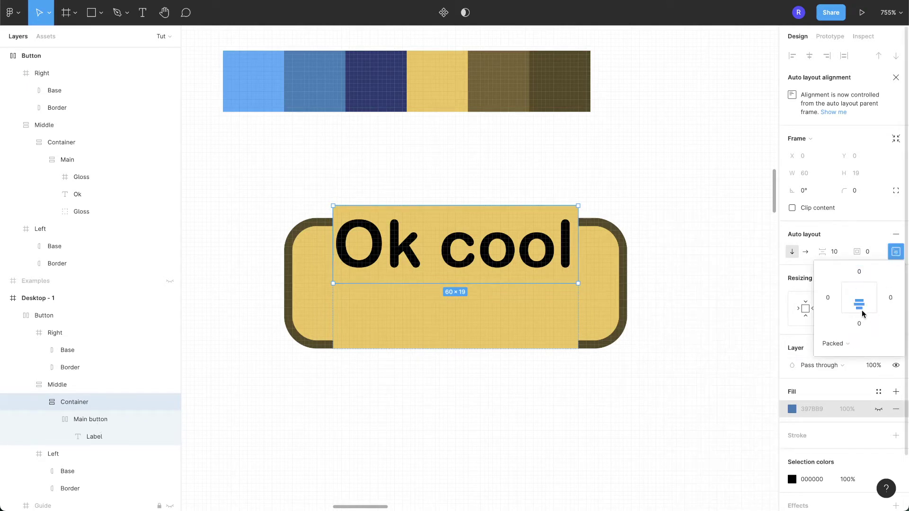
click(859, 324)
text(4)
key(Tab)
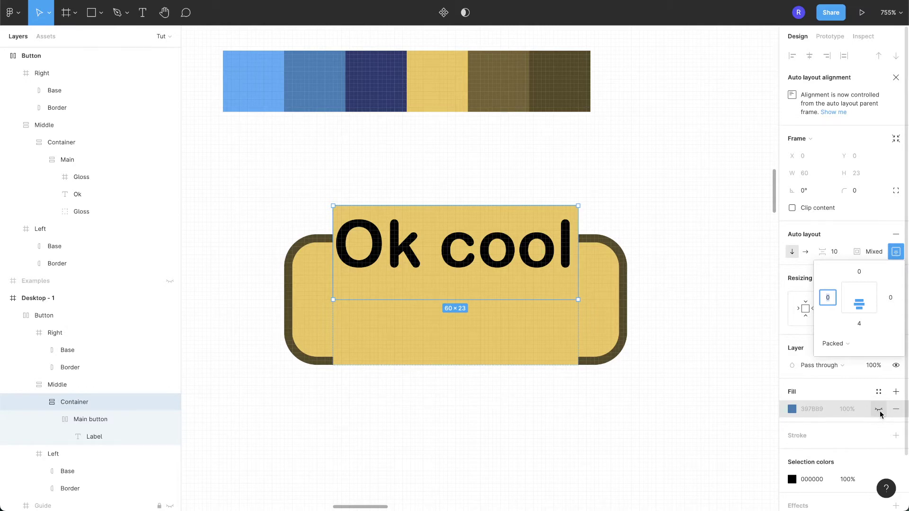
click(878, 409)
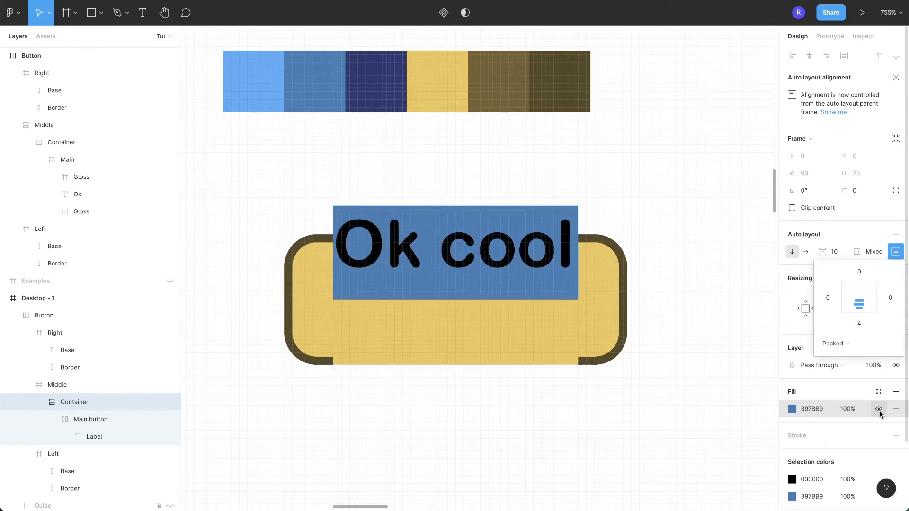
Step: Make the Main button frame's fill visible and color it light blue 4FAAFE sampled from the palette
click(93, 420)
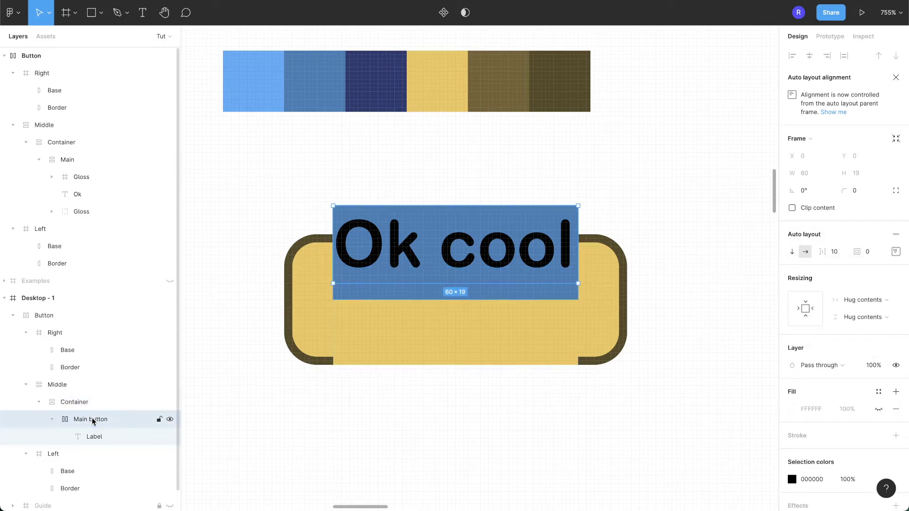
click(879, 410)
click(791, 409)
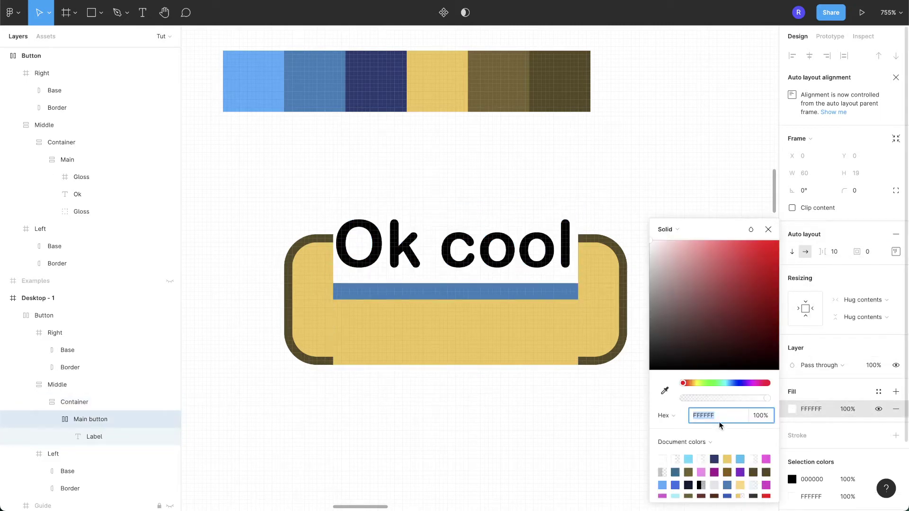
click(670, 395)
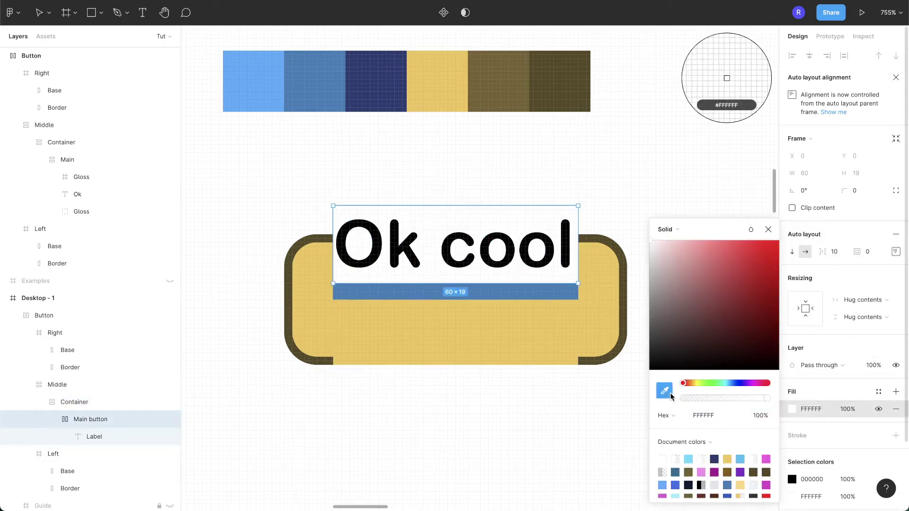
click(259, 78)
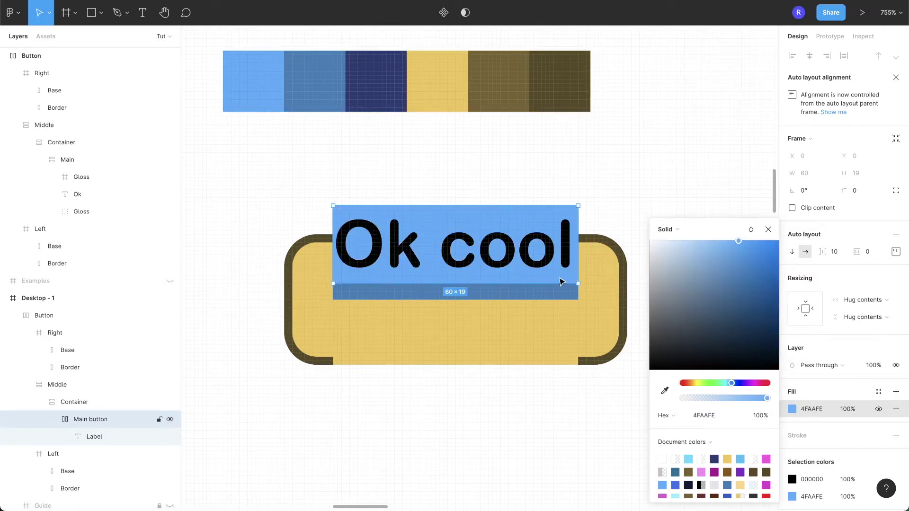
Step: Change the fill of the "Ok cool" label text to white FFFFFF
click(492, 262)
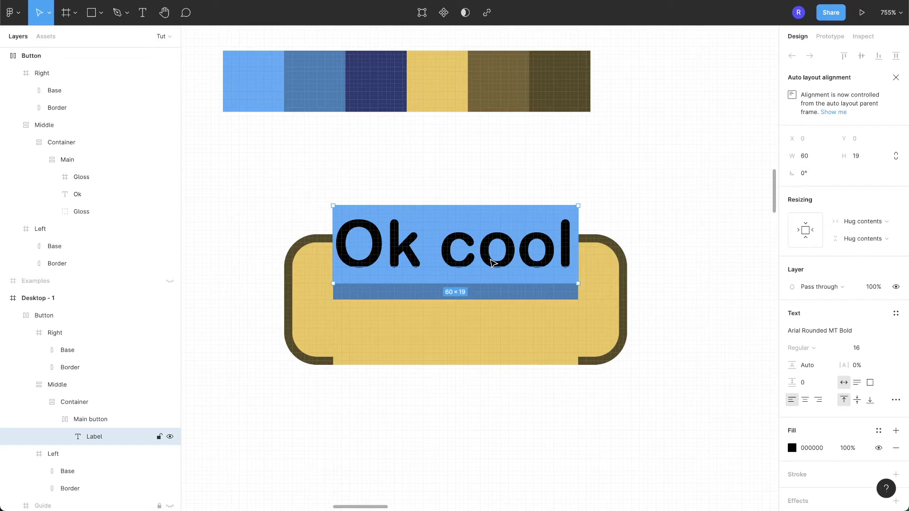
click(813, 449)
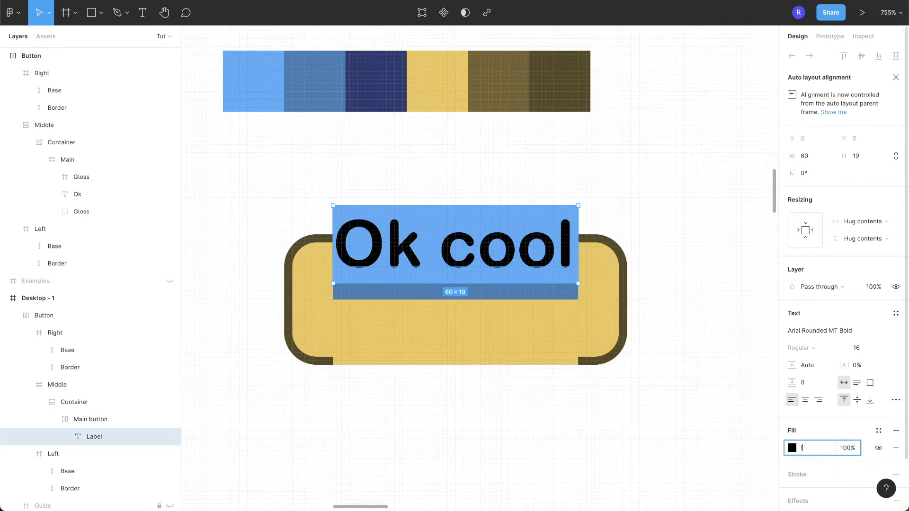
key(Return)
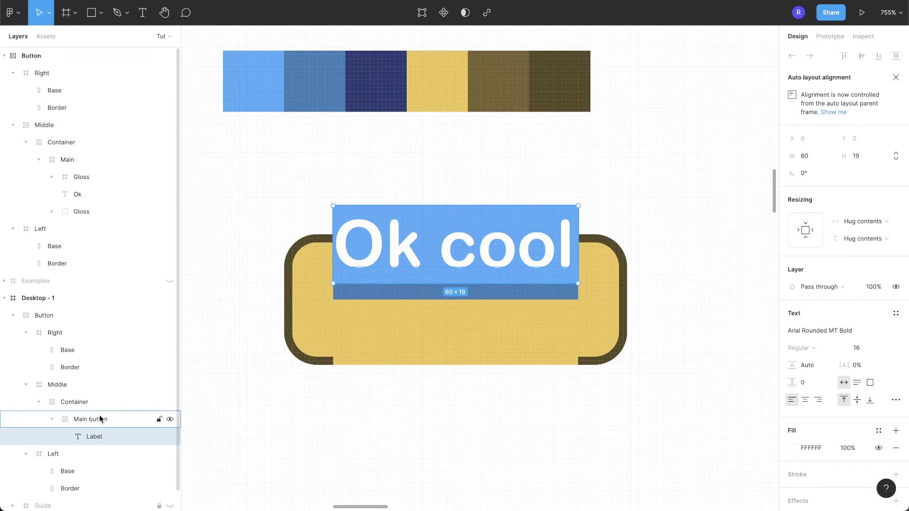
Step: Give the Container frame a corner radius of 8 and turn on clipping of its content
click(78, 407)
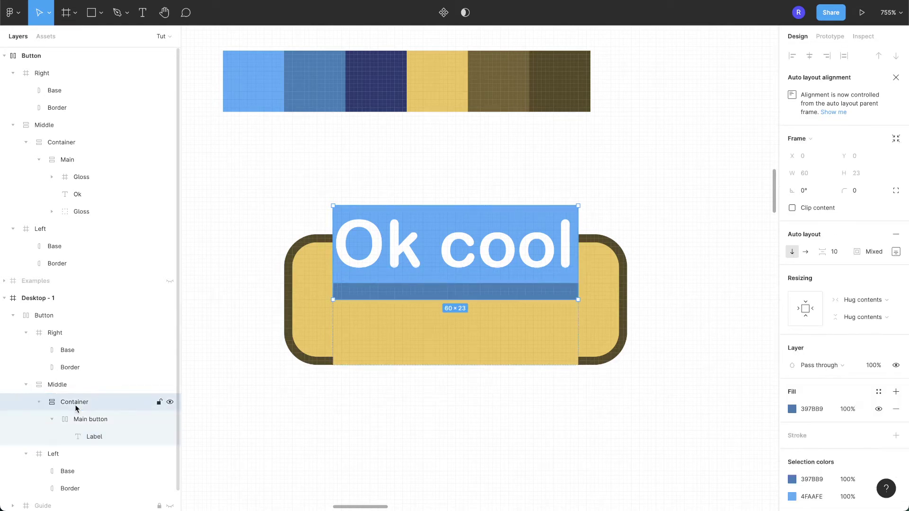
click(873, 193)
text(8)
key(Return)
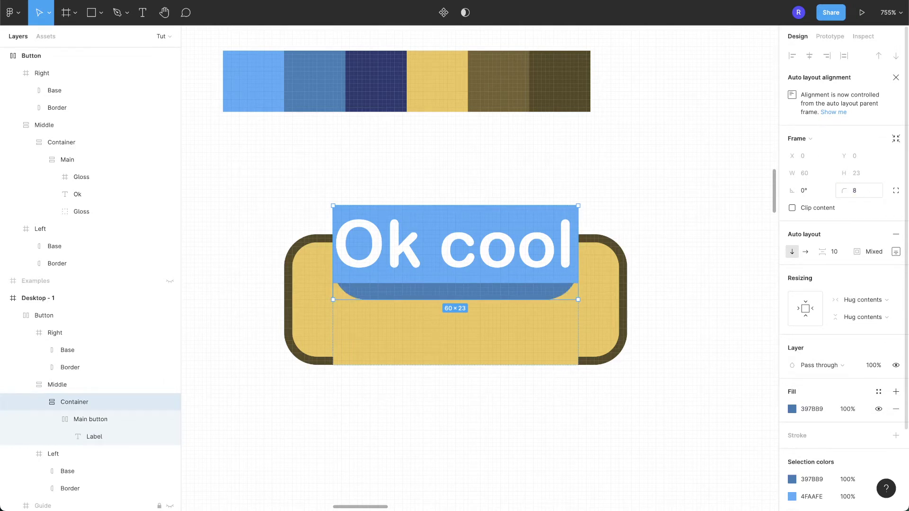
click(819, 212)
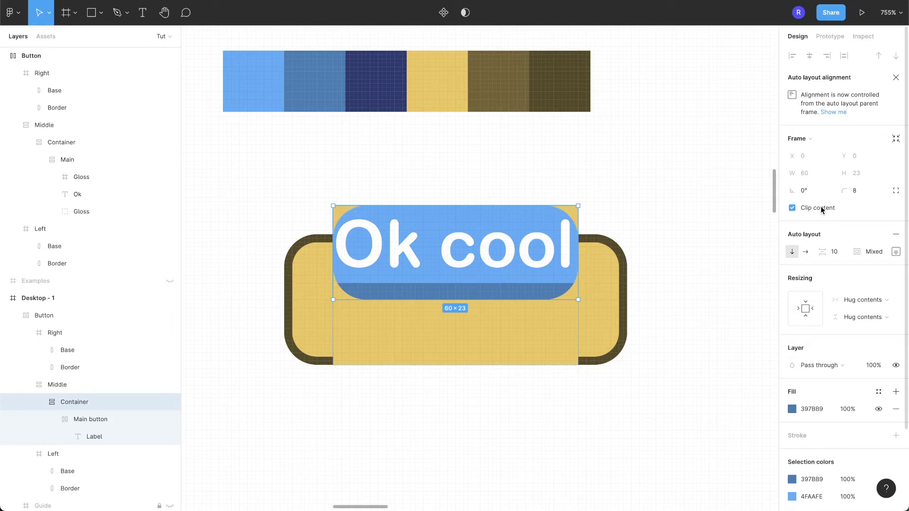
Step: Set the Main button frame's auto layout padding to 4 on all sides
click(95, 424)
click(880, 255)
text(4)
key(Return)
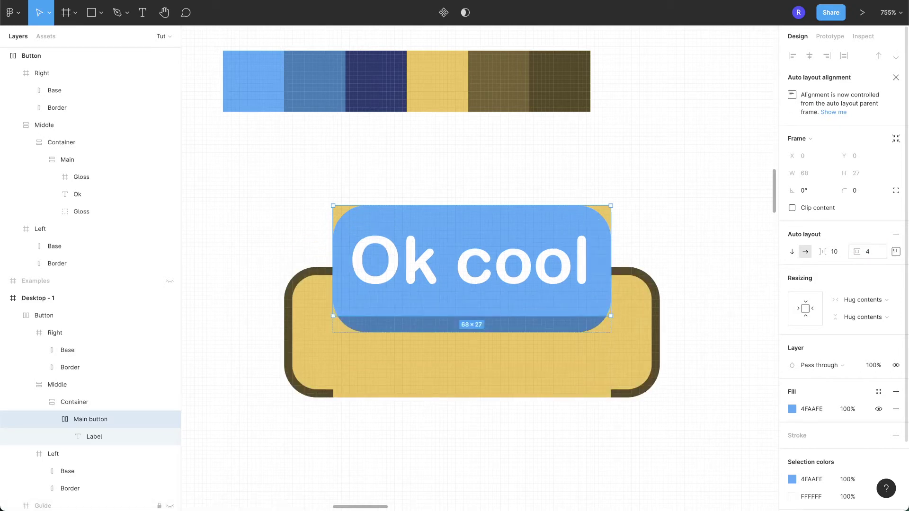
click(752, 257)
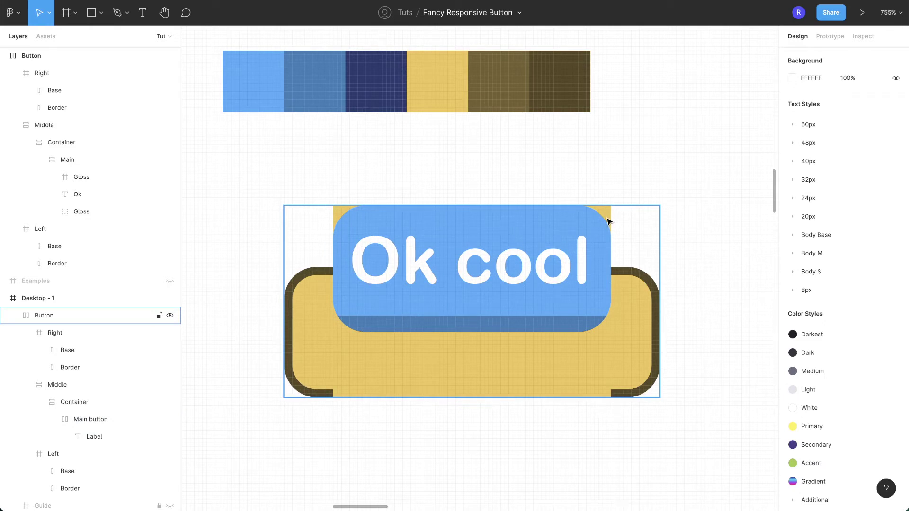
Step: Add an inside stroke of weight 2 to the Container frame, colored dark blue 2B3A71 sampled from the palette
click(81, 384)
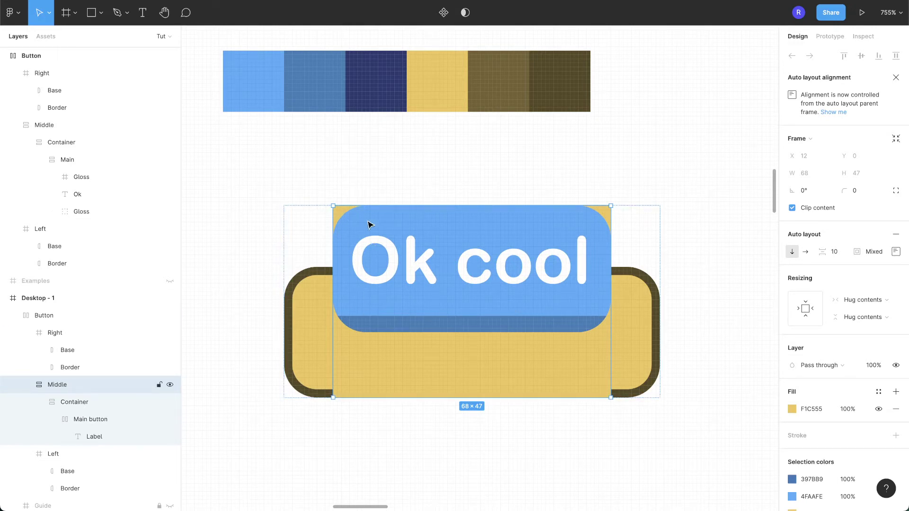
click(78, 400)
click(895, 435)
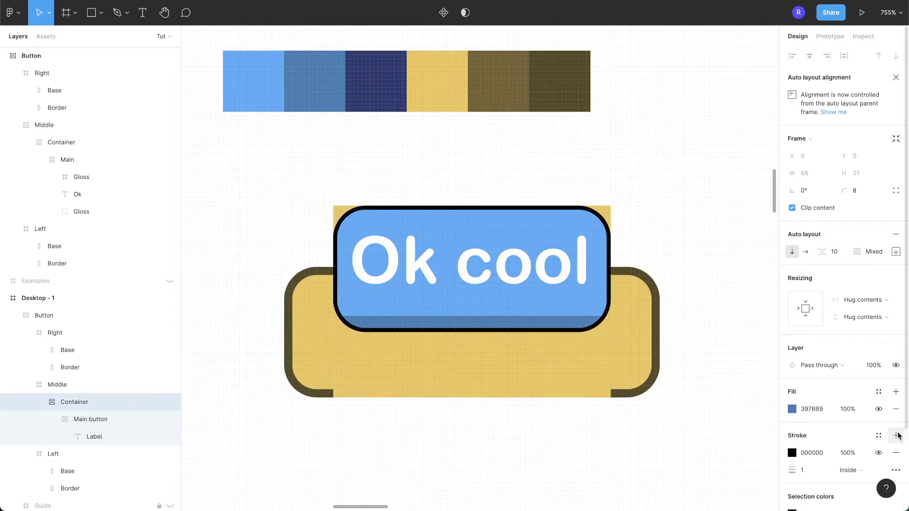
click(793, 452)
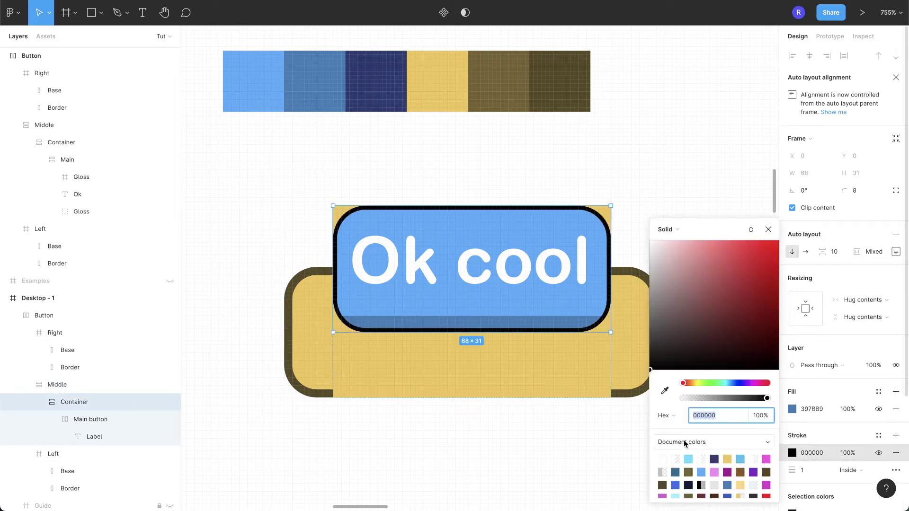
click(664, 390)
click(385, 93)
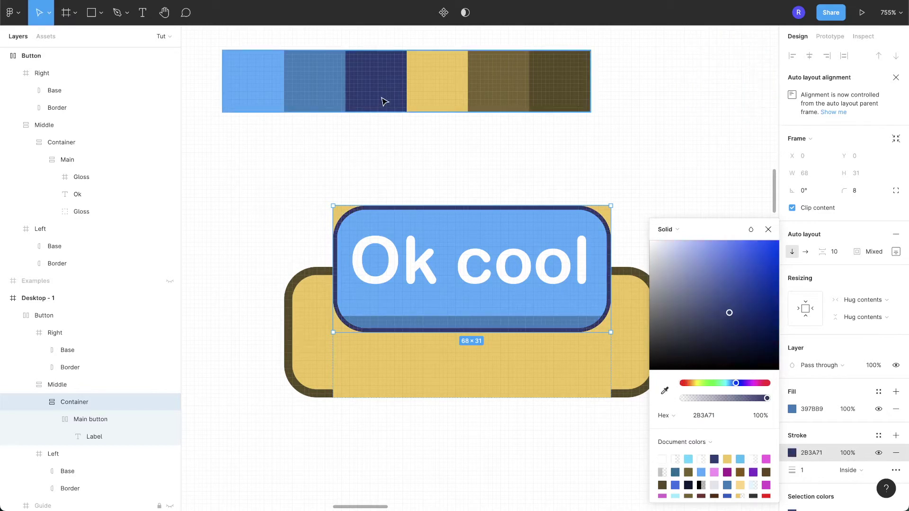
click(809, 470)
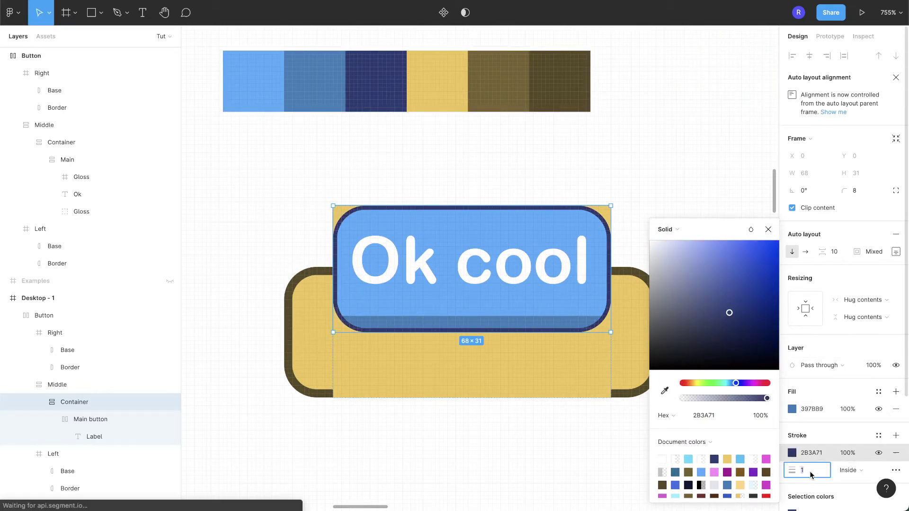
key(Up)
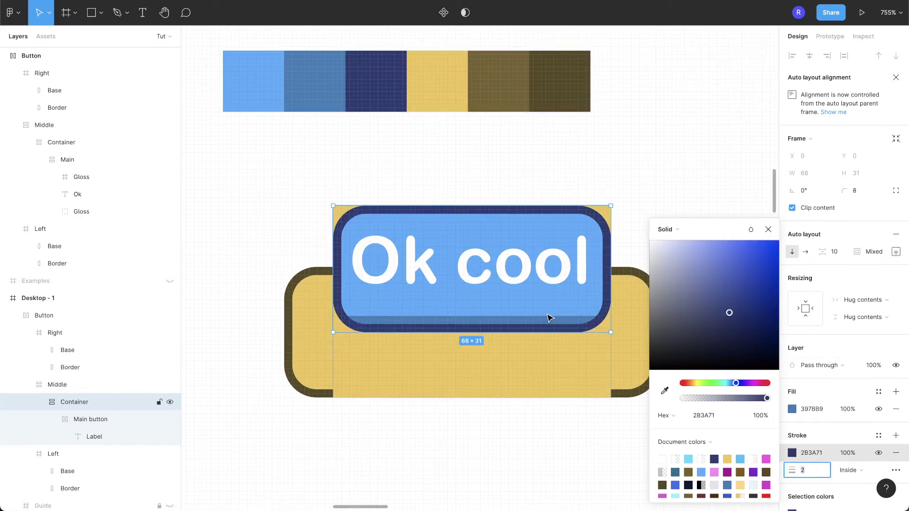
Step: Set the Container frame's bottom padding to 8
click(896, 251)
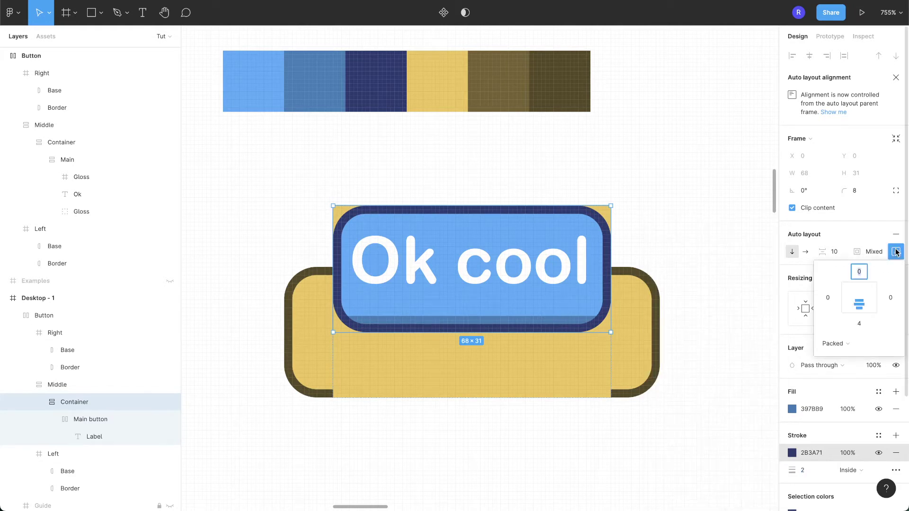
text(8)
key(Return)
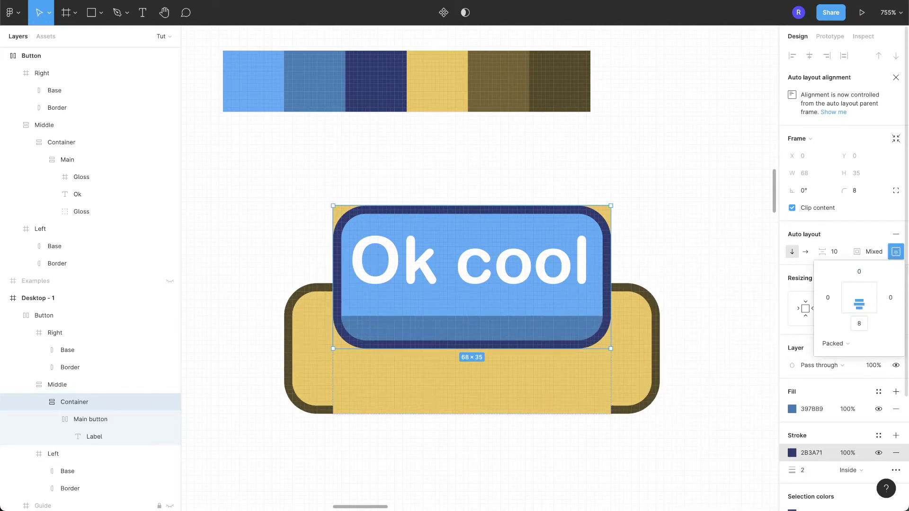
Step: Set the Main button frame's corner radius to 8
click(479, 309)
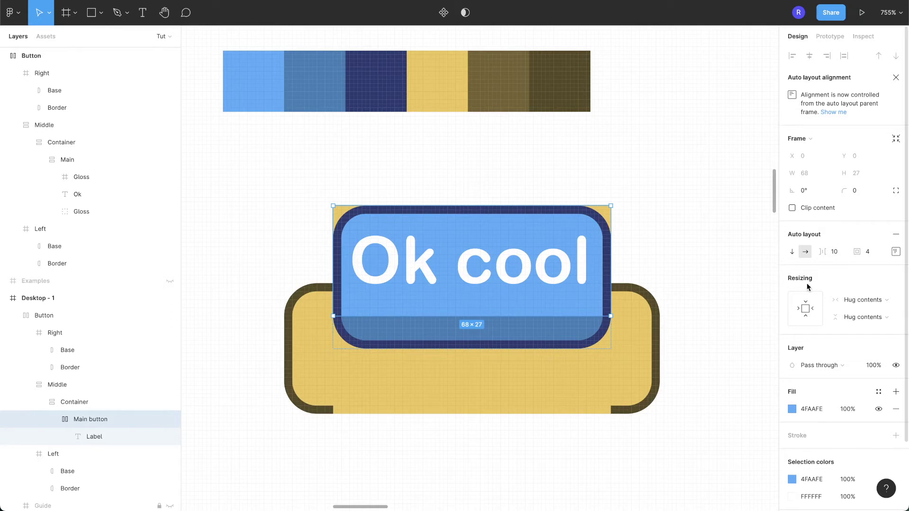
click(864, 195)
text(4)
key(Return)
click(864, 194)
text(8)
key(Return)
Step: Add an inside stroke of weight 1 to the Main button frame, colored dark blue 2B3A71 sampled from the palette
click(895, 435)
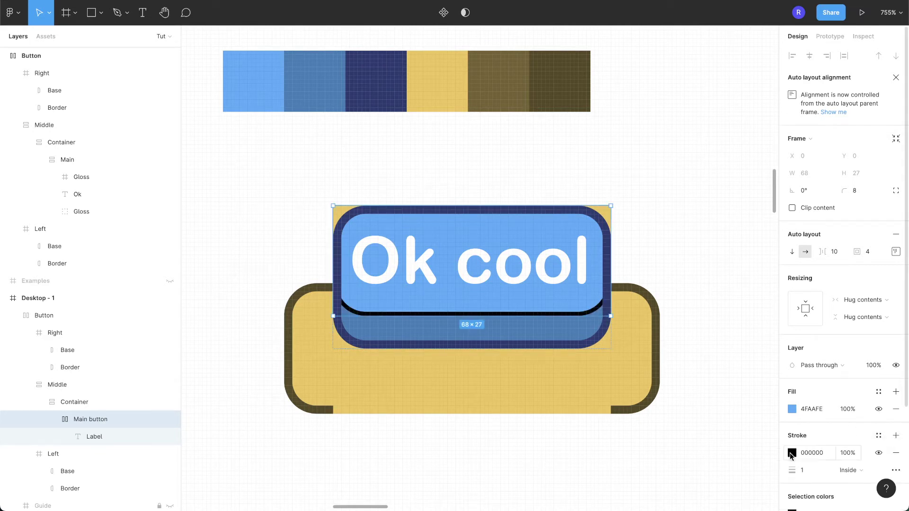
click(791, 453)
click(665, 390)
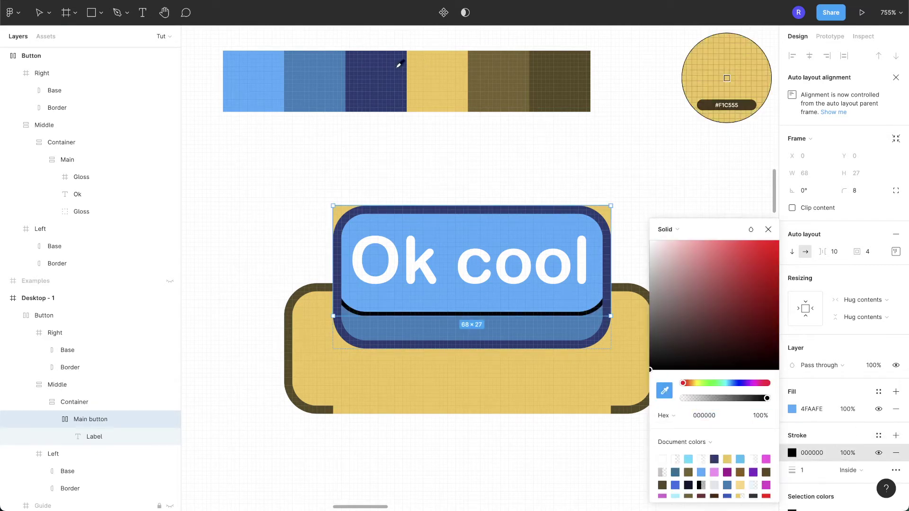
click(375, 78)
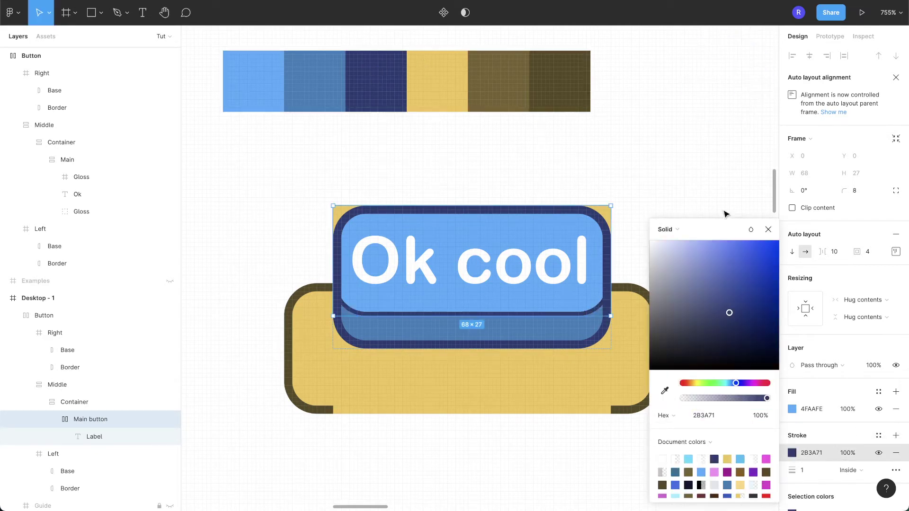
click(768, 230)
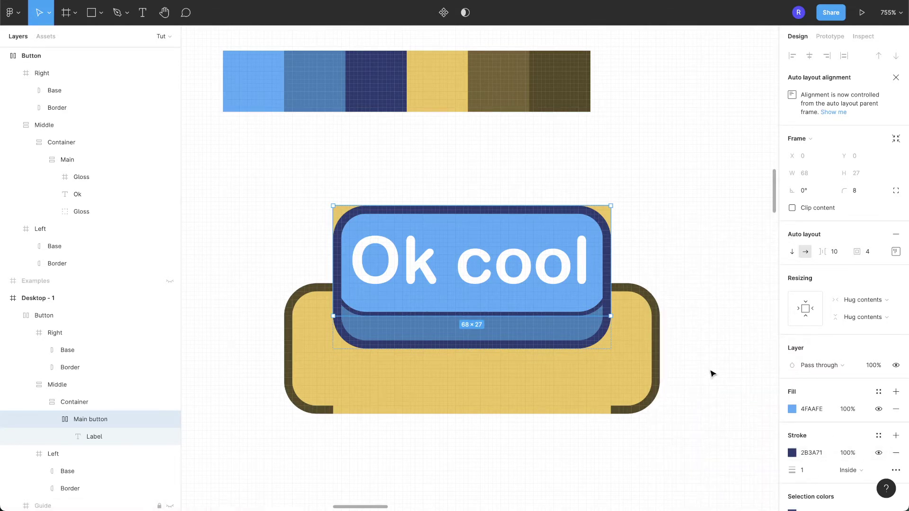
Step: Set the Main button frame's left and right padding to 8
click(895, 252)
click(828, 297)
text(8)
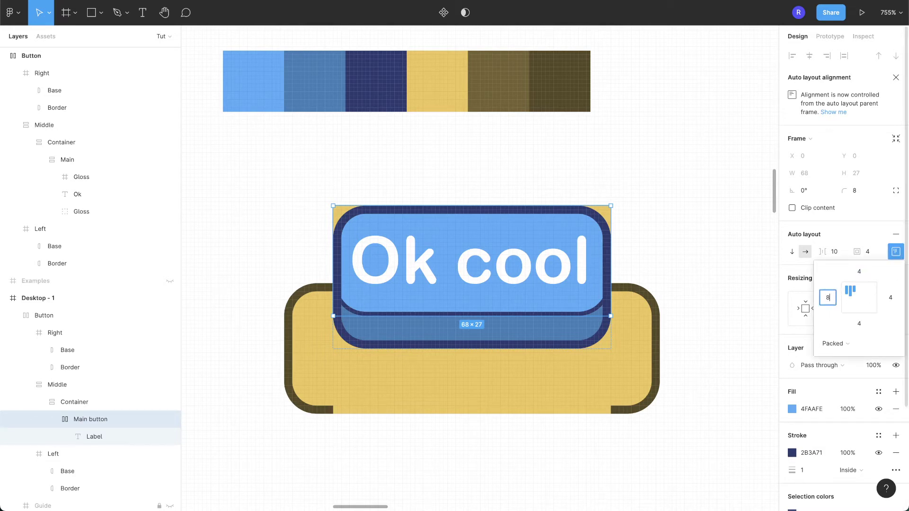
click(891, 299)
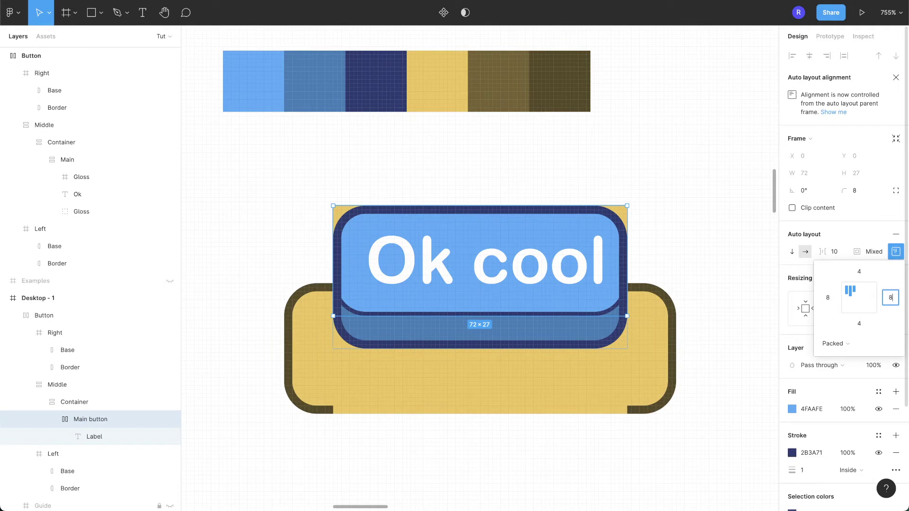
text(8)
key(Return)
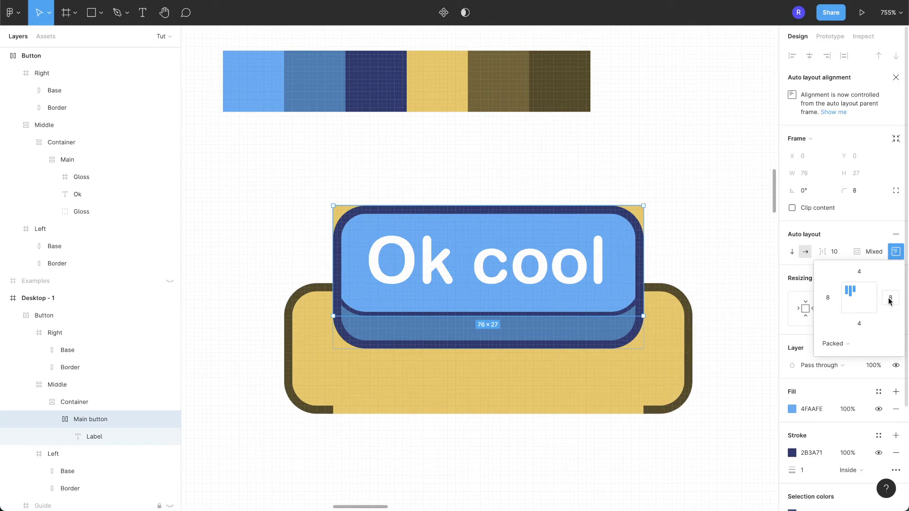
Step: Set the Container frame's left, top and right padding to 1
click(578, 346)
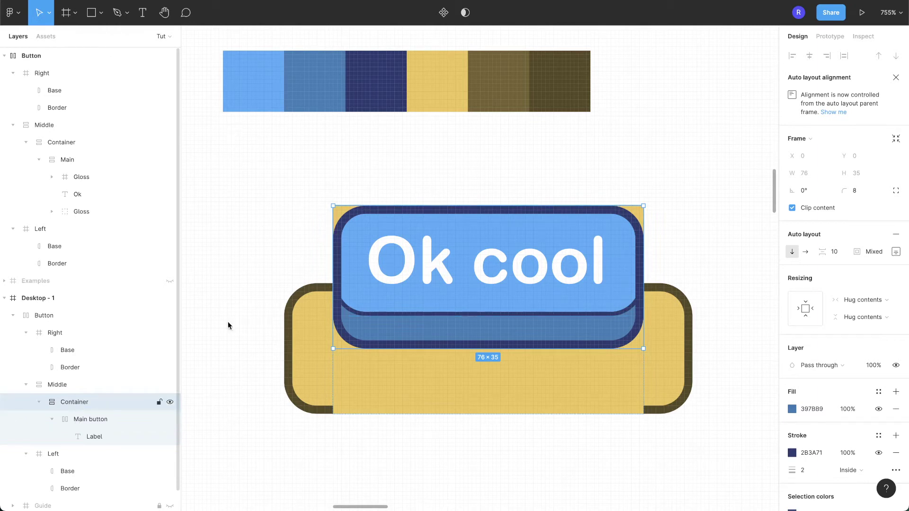
click(892, 254)
click(834, 297)
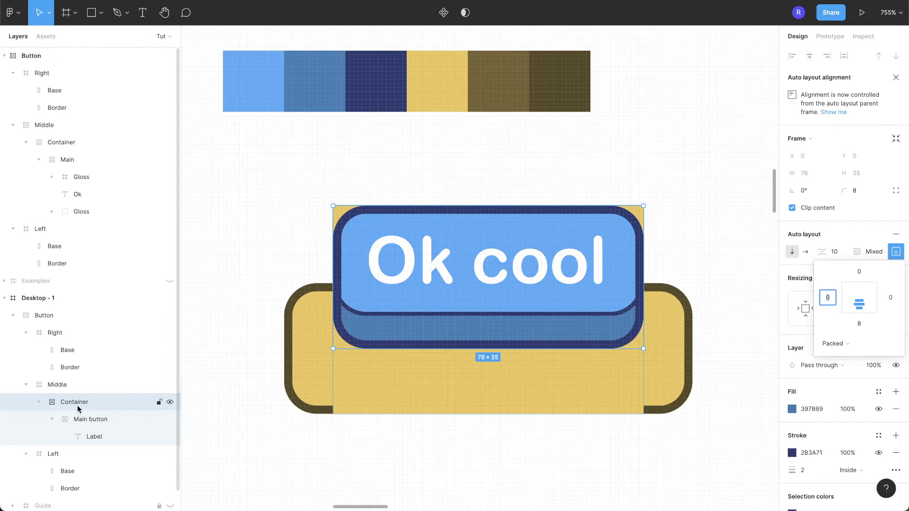
text(1)
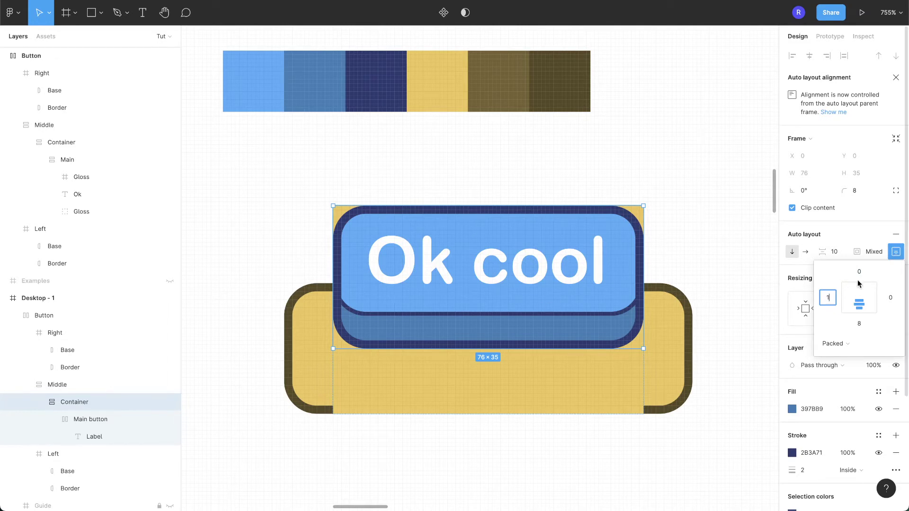
click(860, 273)
text(1)
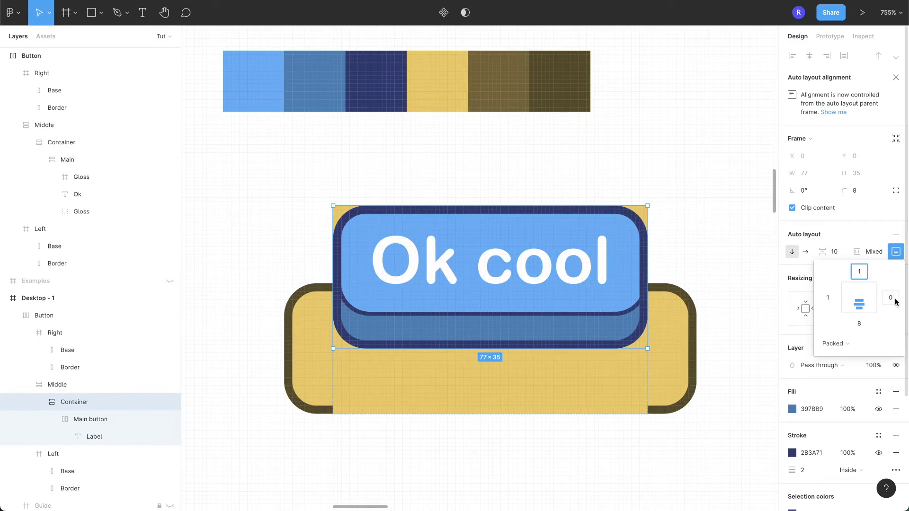
click(891, 298)
text(1)
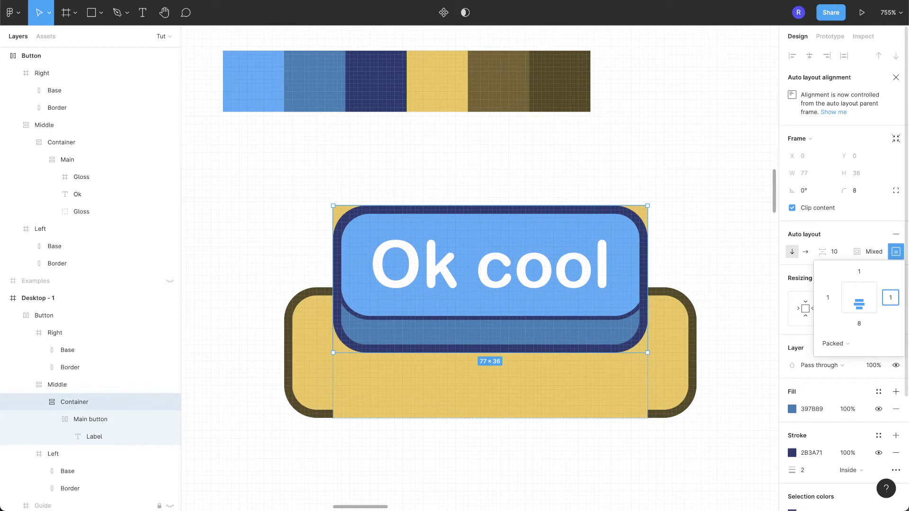
key(Tab)
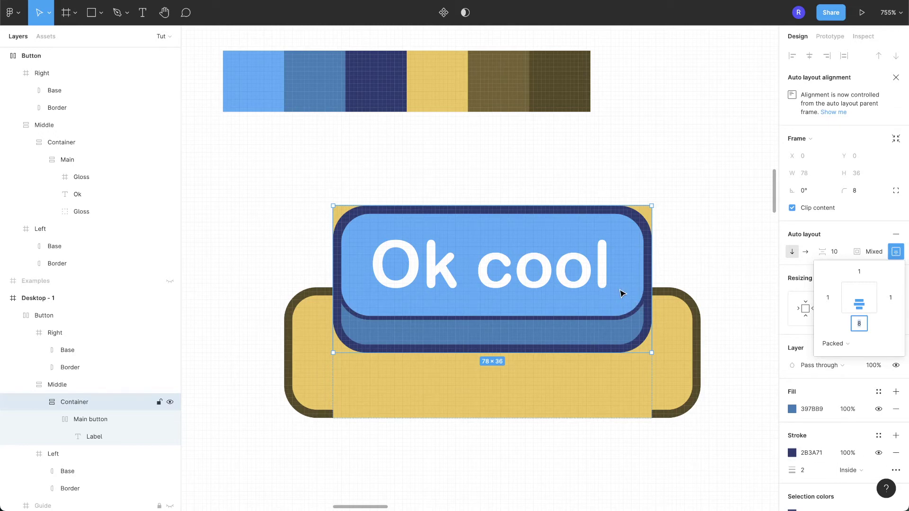
click(502, 163)
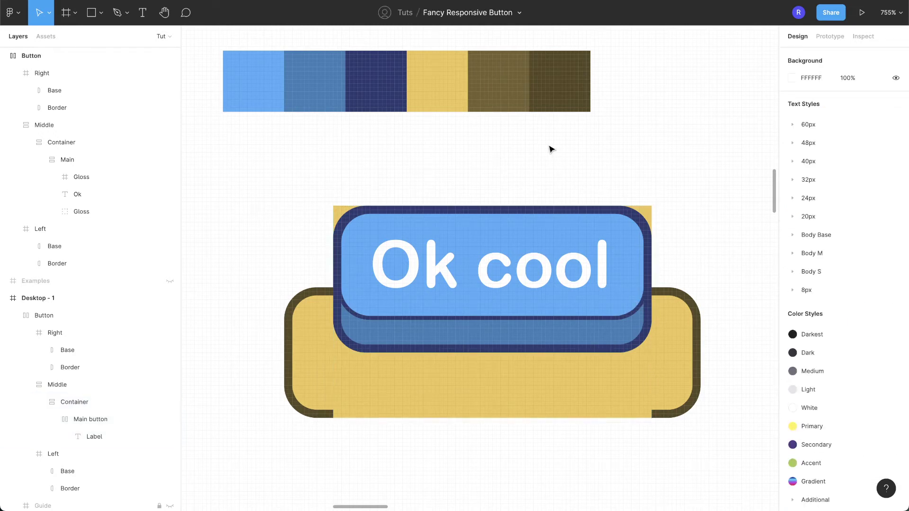
Step: Draw a thin 32 × 2 rectangle above the button and give it a corner radius of 2
key(r)
drag(521, 148, 653, 161)
click(863, 122)
text(2)
key(Return)
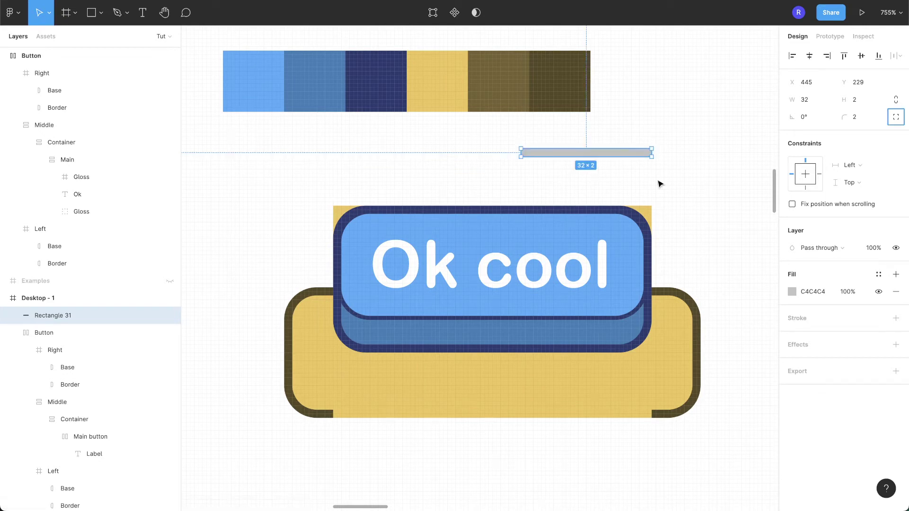
Step: Fill the thin rectangle with white FFFFFF and rename its layer to Gloss
click(811, 291)
text(f)
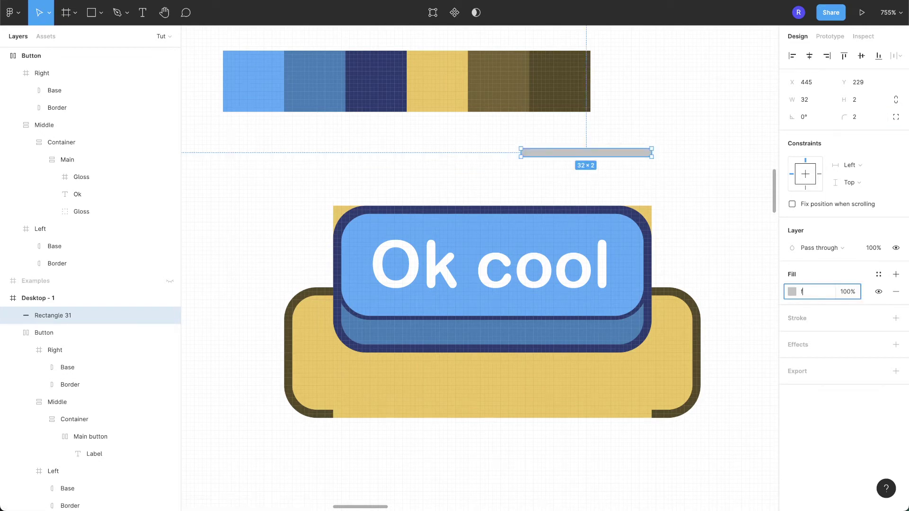
key(Return)
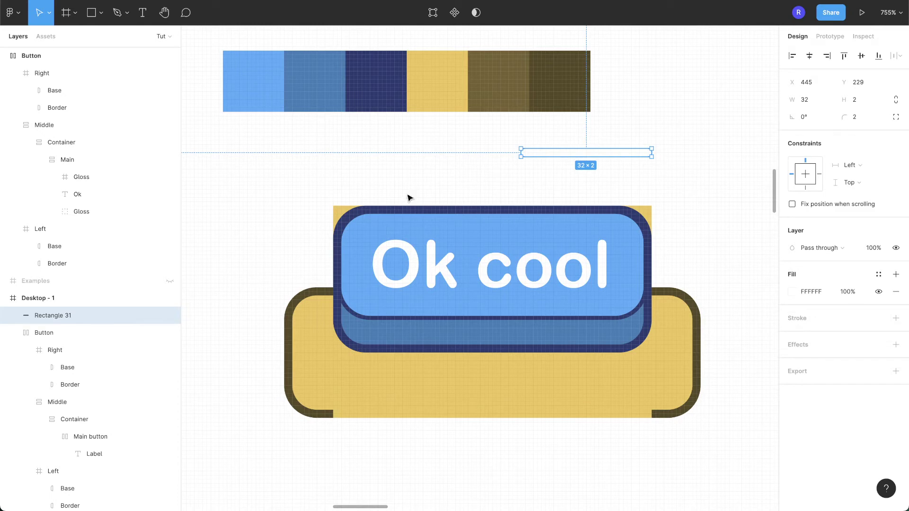
double_click(40, 316)
text(Gl)
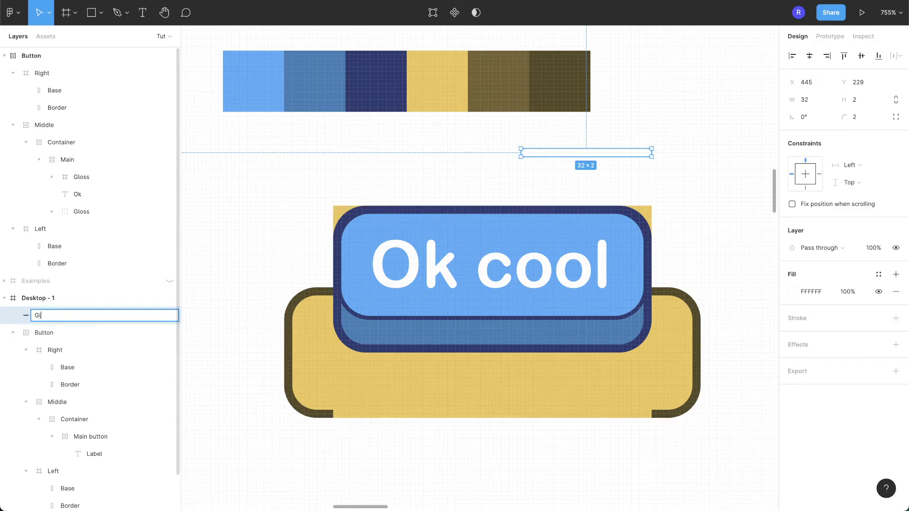
text(oss)
key(Return)
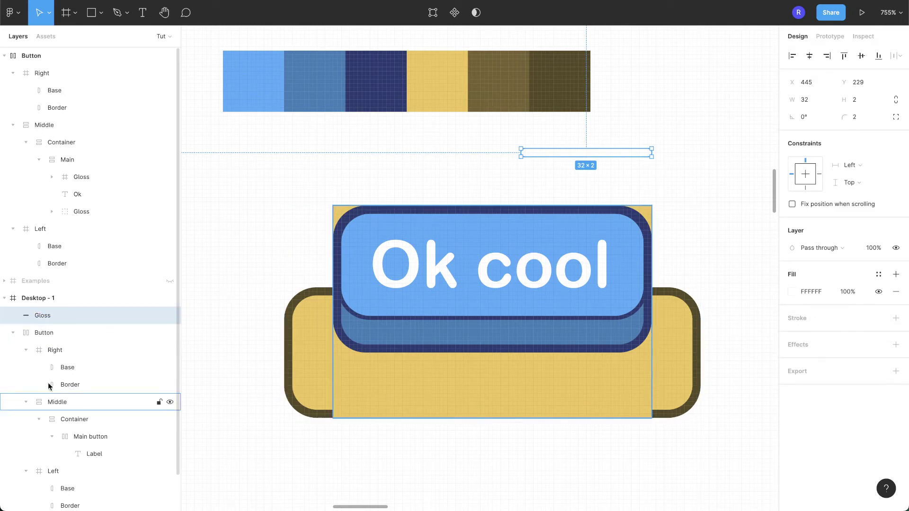
Step: Move the Gloss layer into the Main button frame, stacked above the label in a vertical auto layout
drag(46, 318, 99, 447)
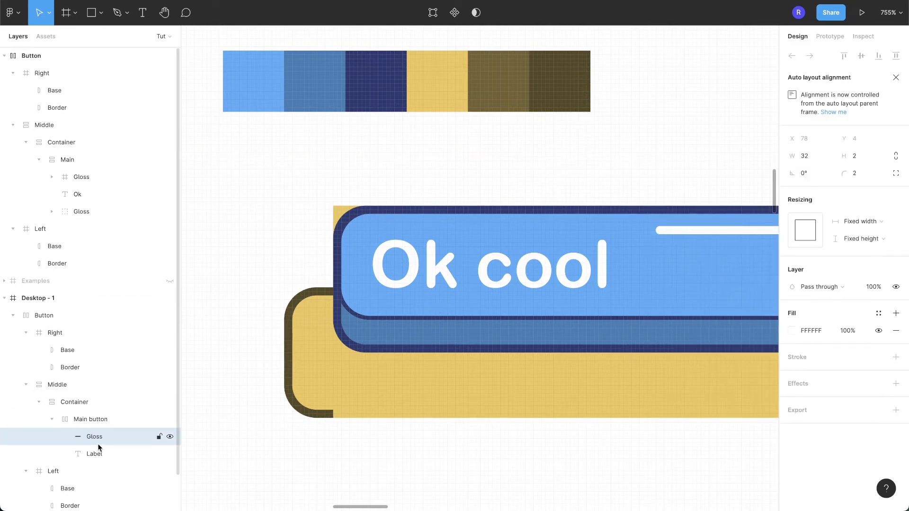
click(92, 418)
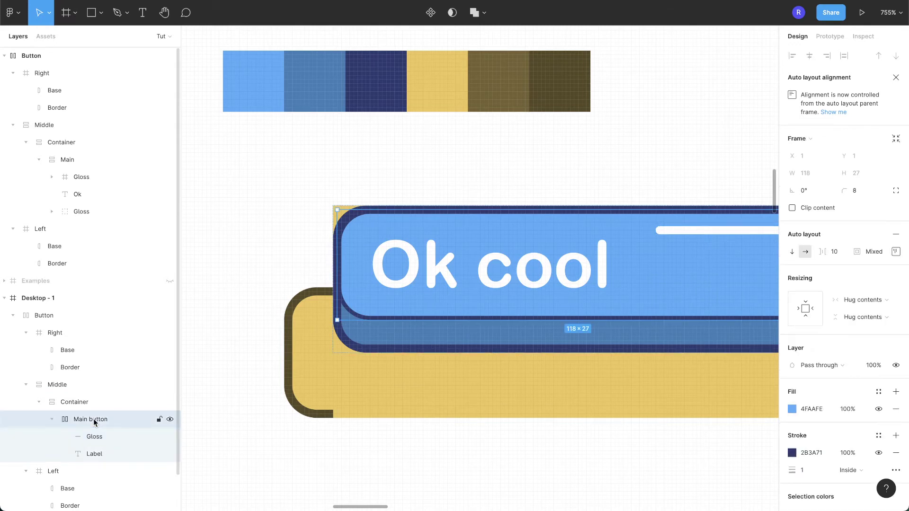
click(792, 253)
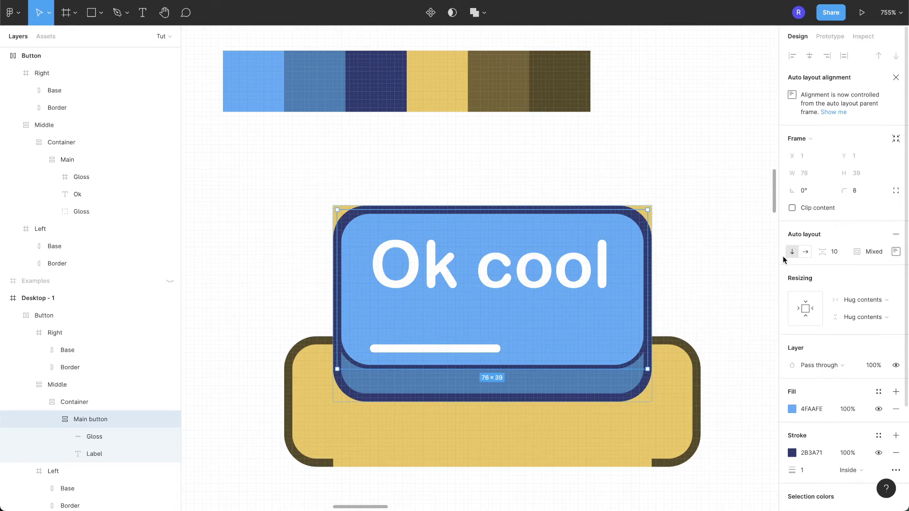
click(80, 443)
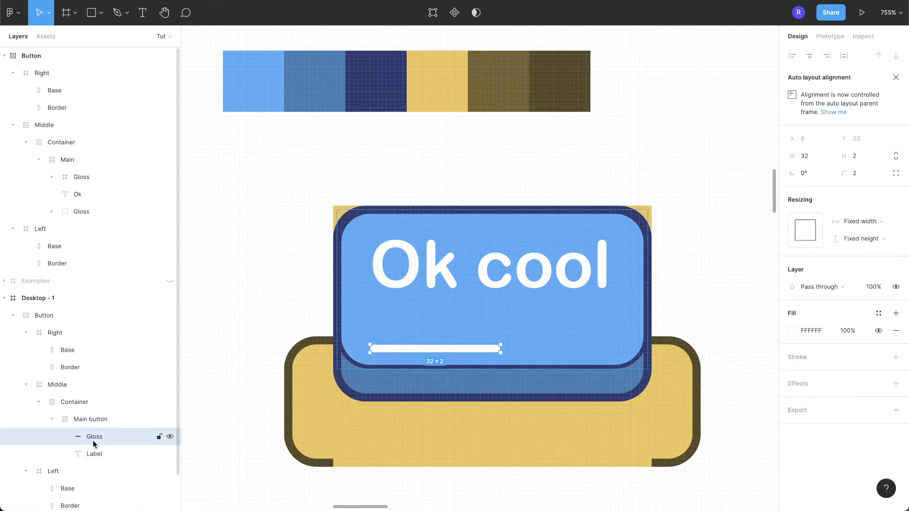
drag(93, 440, 94, 466)
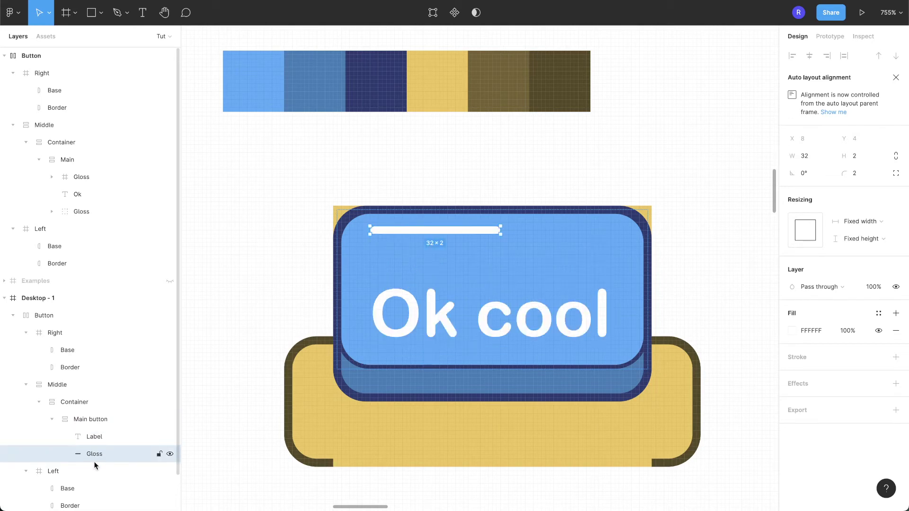
Step: Set the Main button frame's spacing between items to 4
click(99, 422)
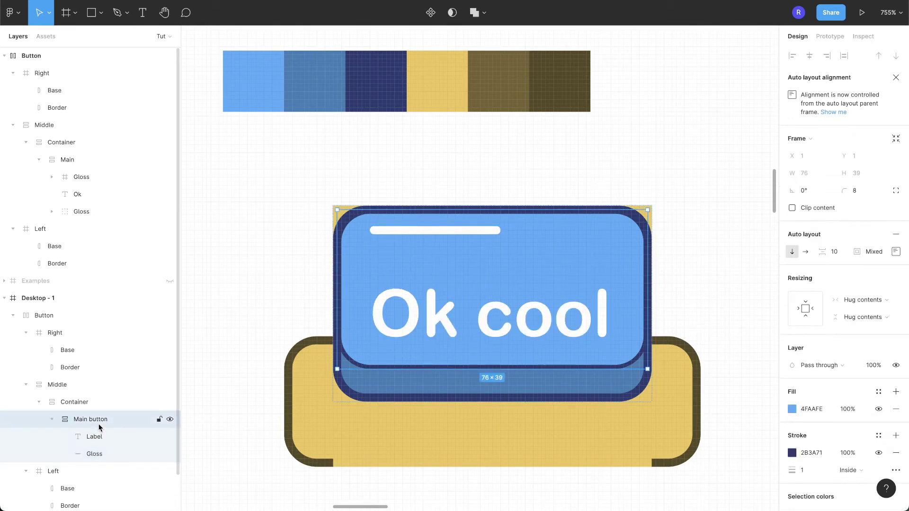
click(842, 251)
key(Down)
key(Down)
key(Down)
key(Down)
key(Down)
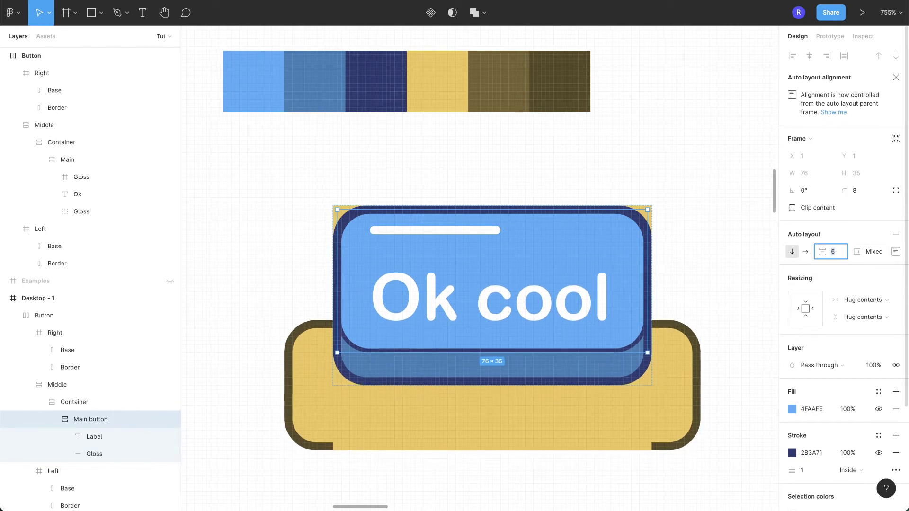
key(Down)
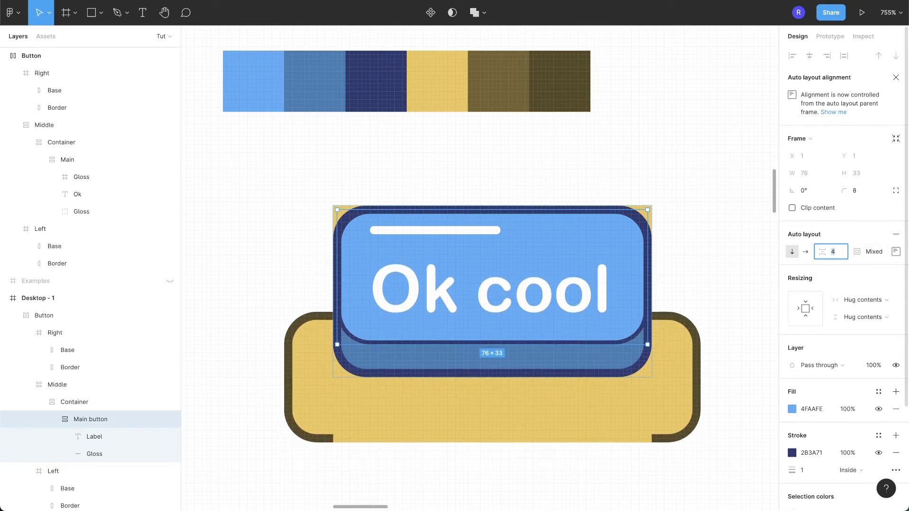
key(Down)
key(Down)
key(Down)
key(Down)
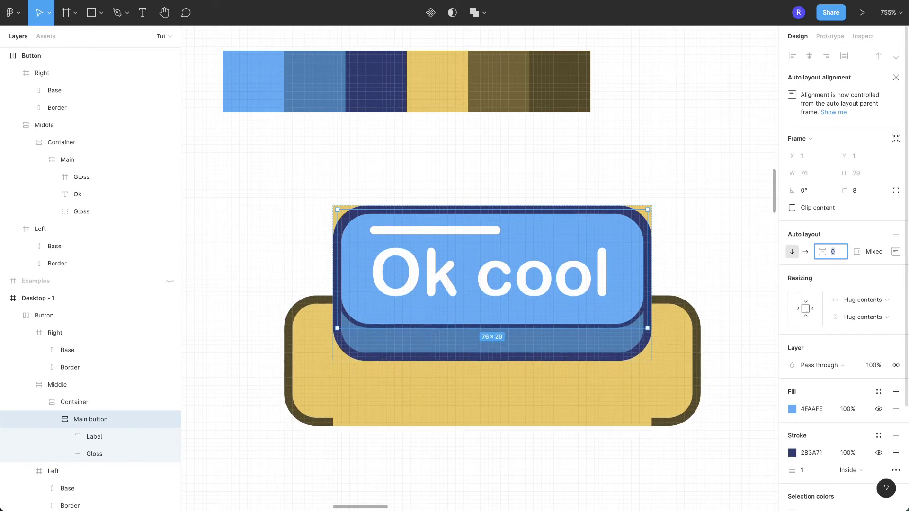
key(Up)
key(Up)
key(Up)
key(Up)
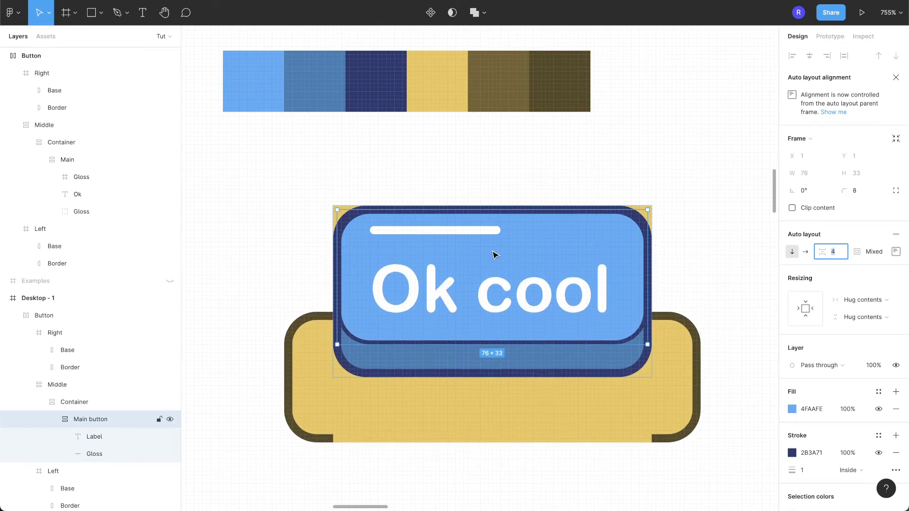
Step: Duplicate the Gloss bar, place the copy below the label and set the copy's fill opacity to 0%
click(450, 231)
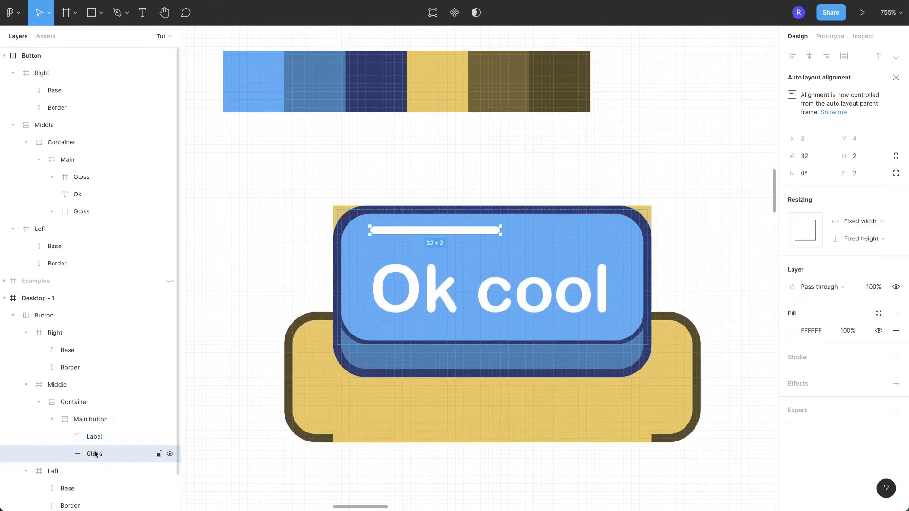
key(ctrl+d)
drag(99, 457, 97, 432)
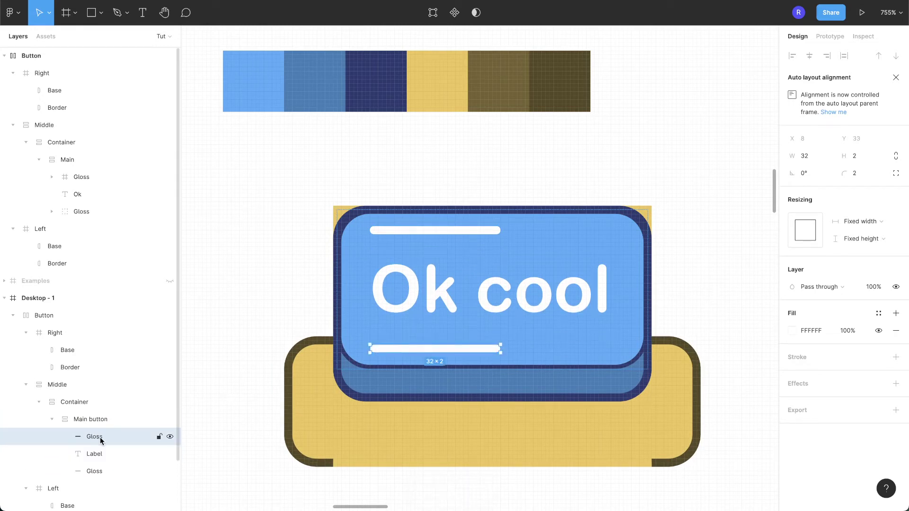
click(853, 330)
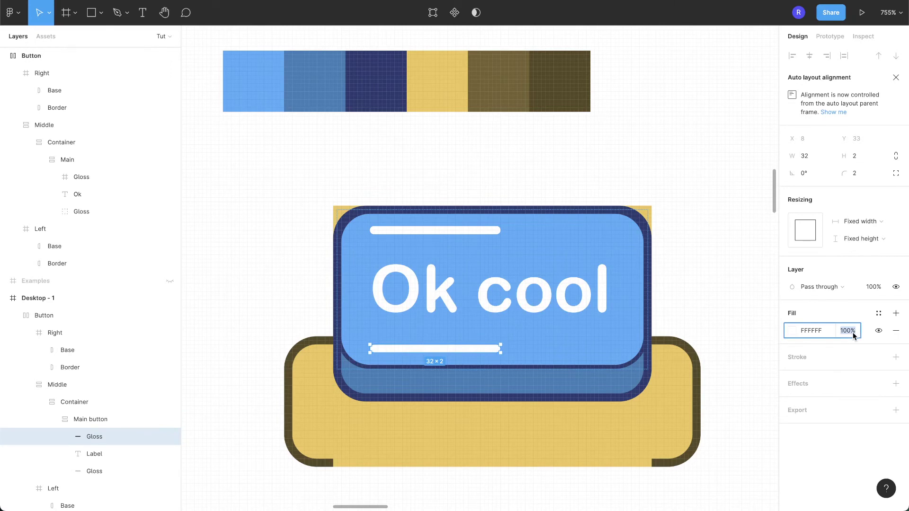
text(0)
key(Return)
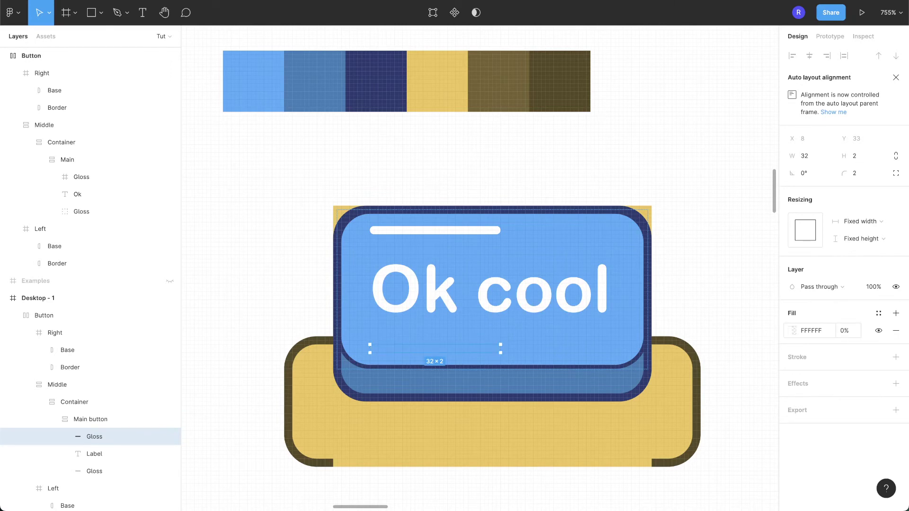
Step: Align the Main button frame's contents to the right in its auto layout
click(536, 298)
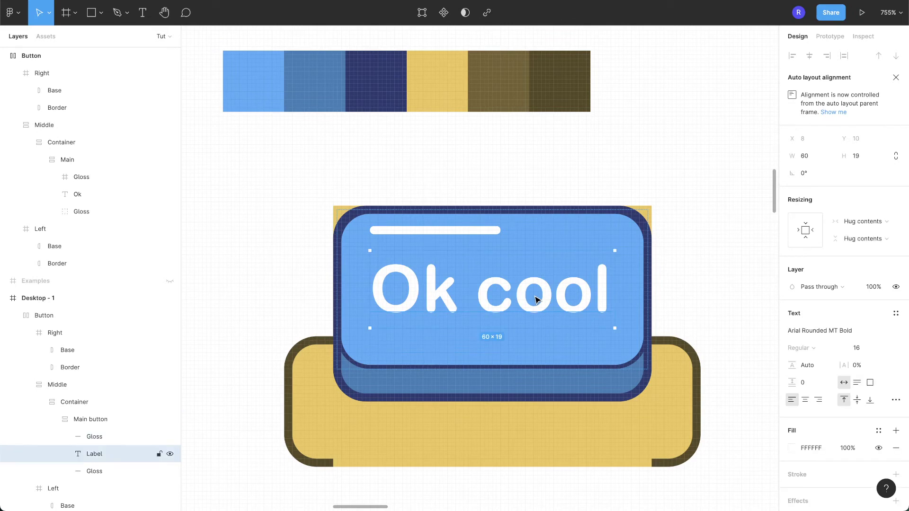
click(539, 242)
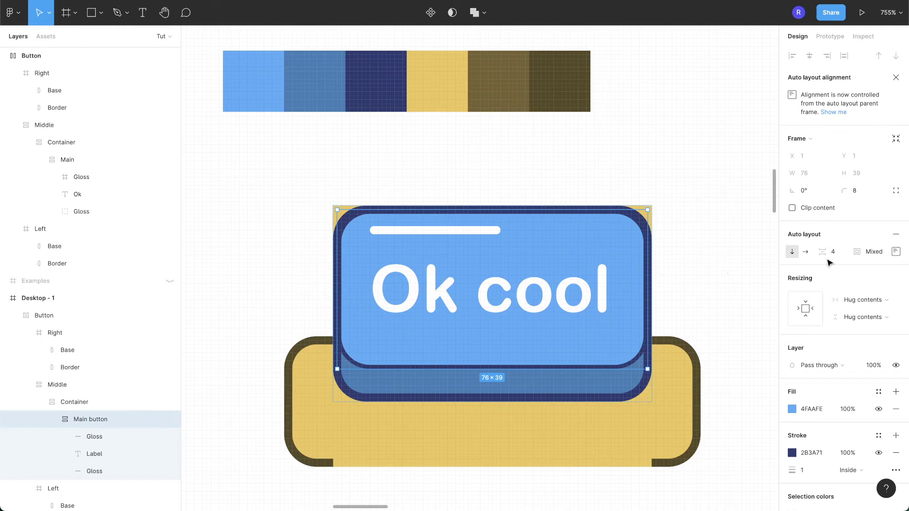
click(897, 253)
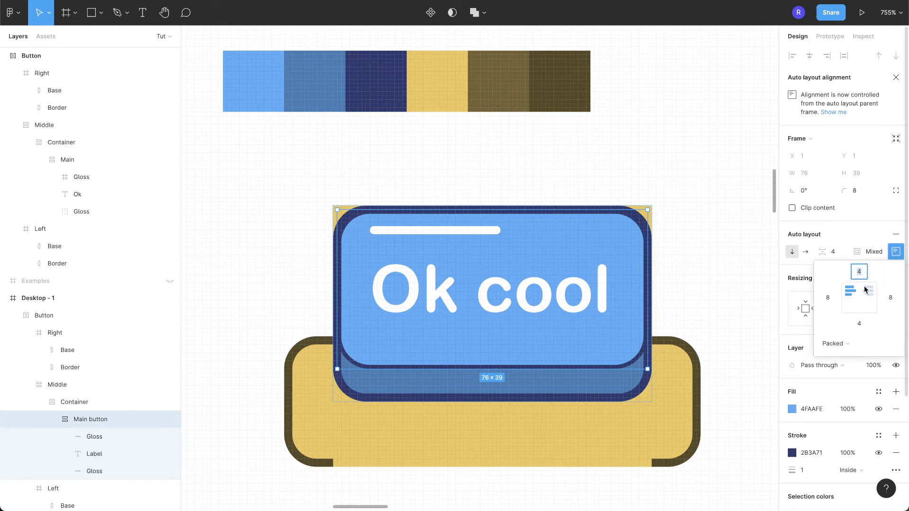
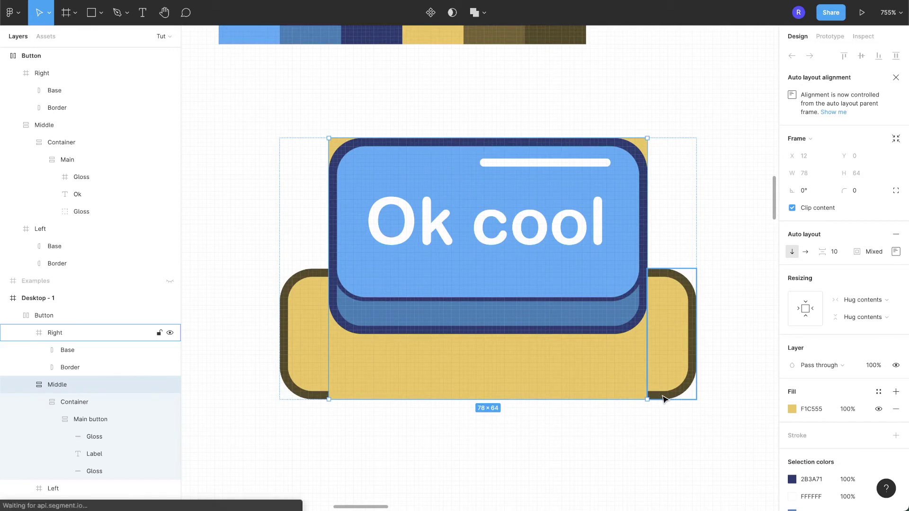
Step: Add an inner shadow effect to the Middle frame
scroll(865, 379, down, 3)
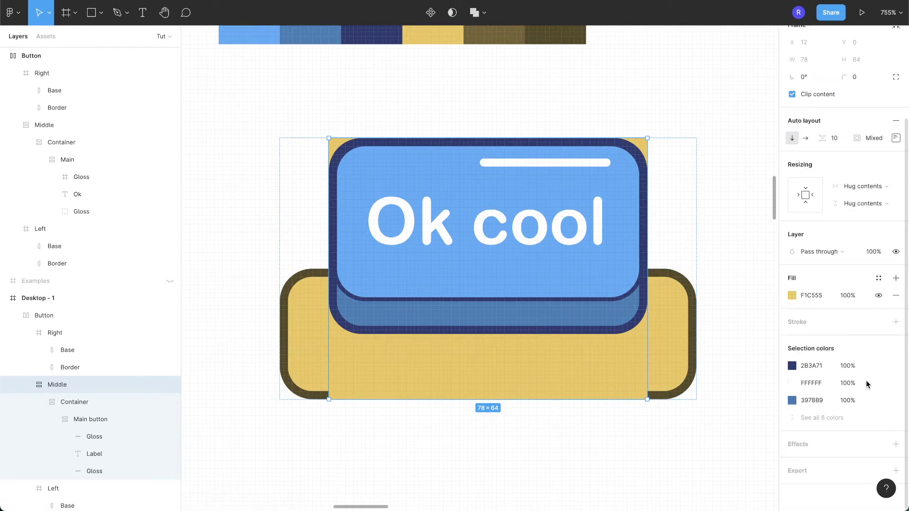
click(896, 445)
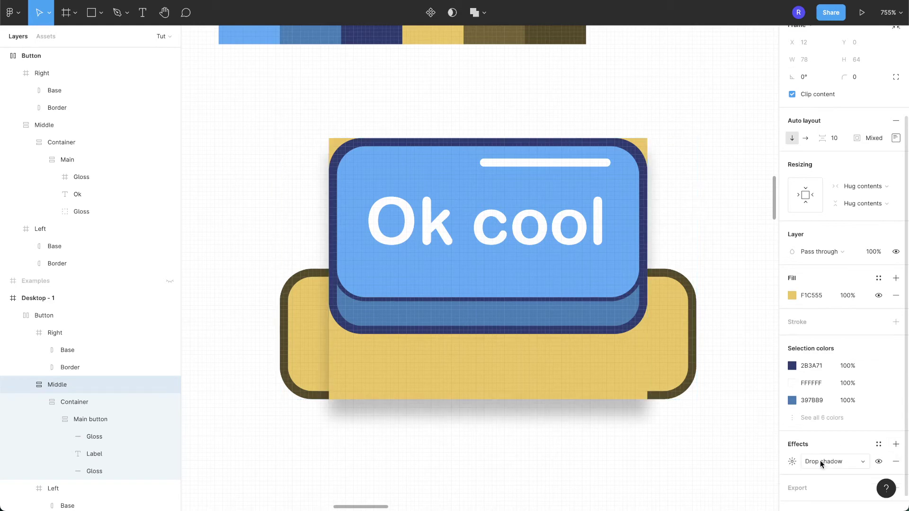
click(819, 460)
click(828, 449)
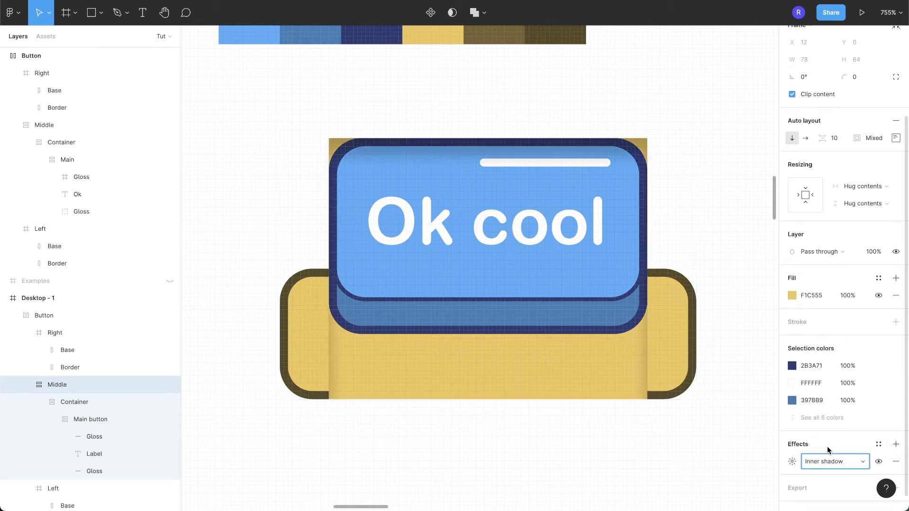
Step: Set the Middle frame's inner shadow to blur 0 and Y offset -2
click(792, 461)
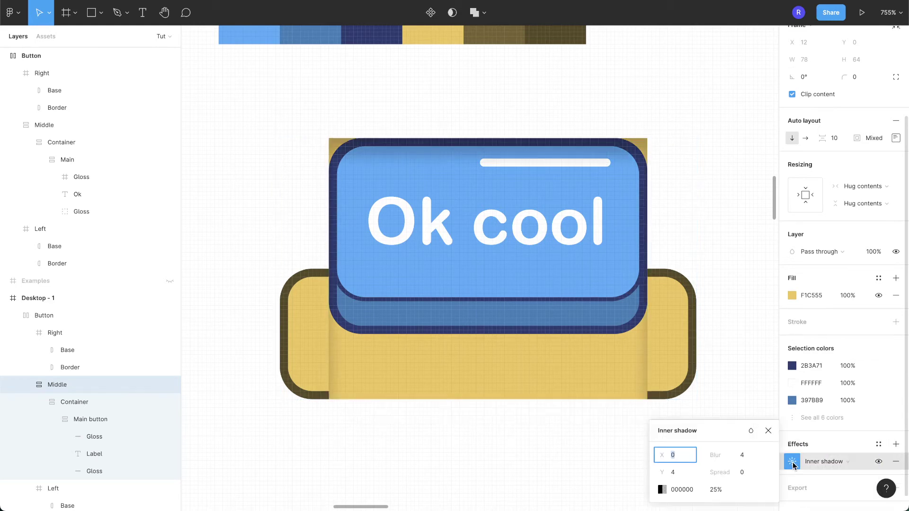
click(741, 455)
text(0)
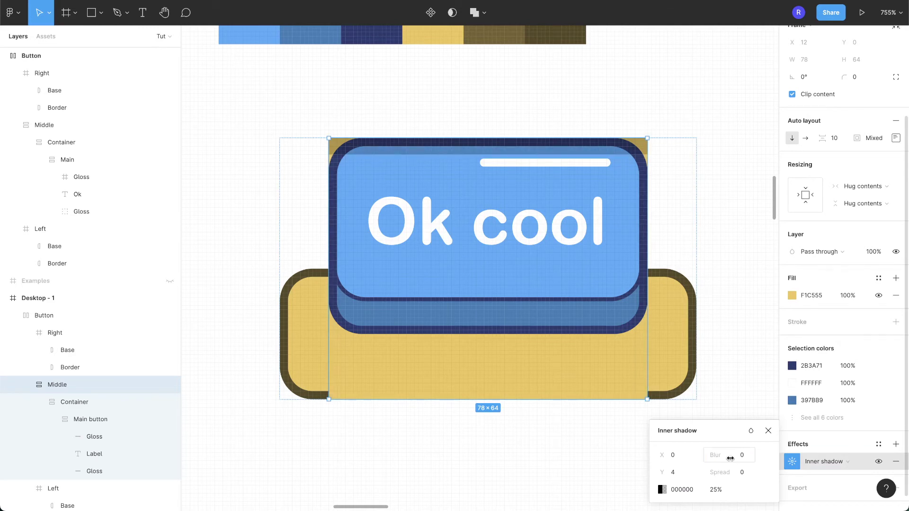
key(Return)
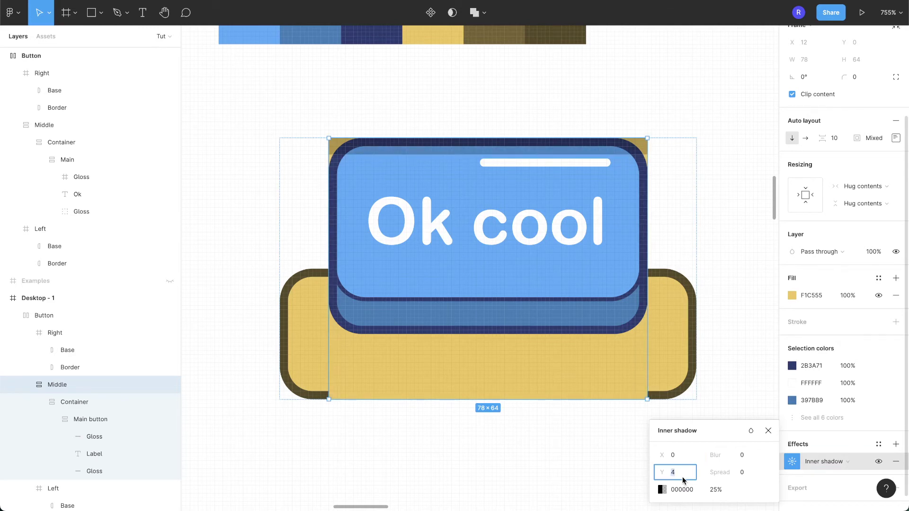
key(Down)
key(Down)
key(Down)
key(Down)
key(Down)
key(Down)
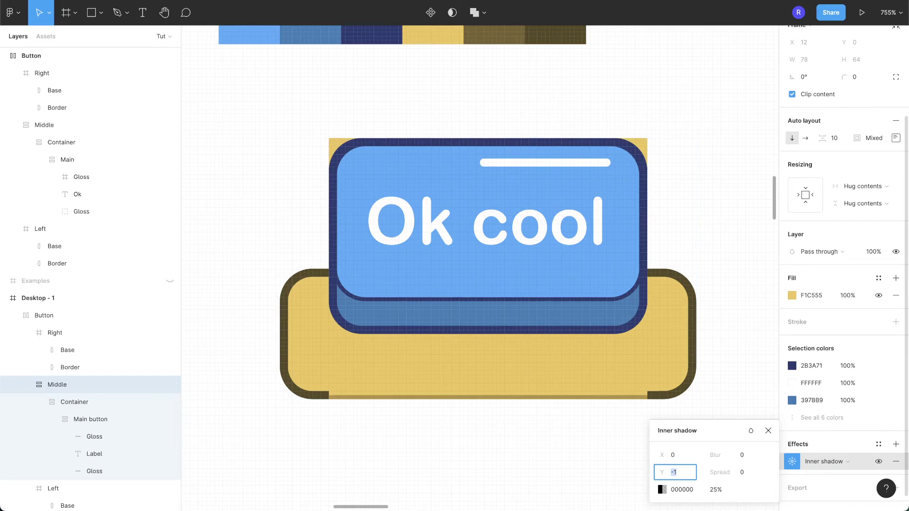
Step: Color the inner shadow dark brown 564722, sampled from the Right frame's border
click(661, 489)
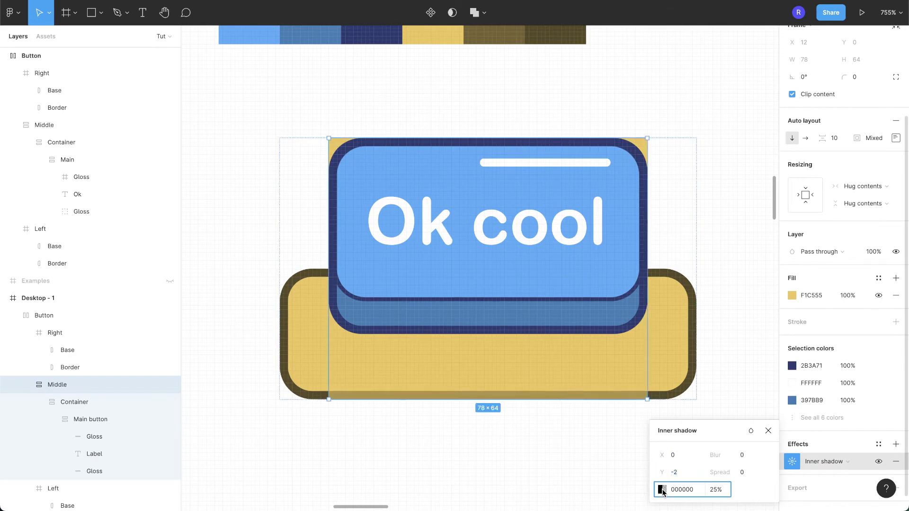
click(535, 390)
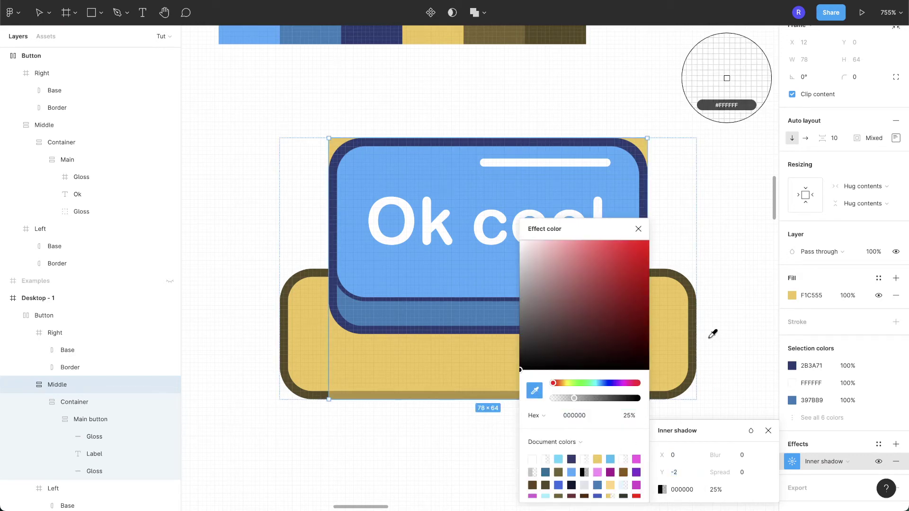
click(695, 328)
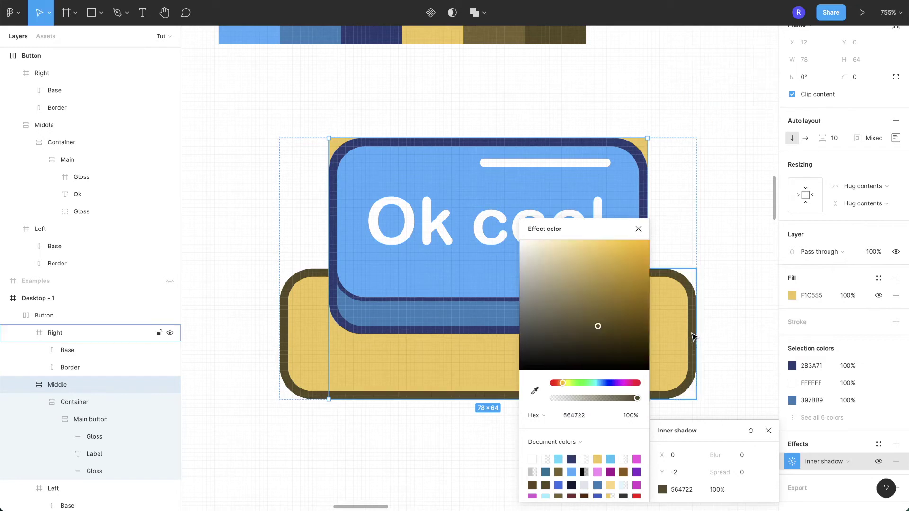
click(724, 309)
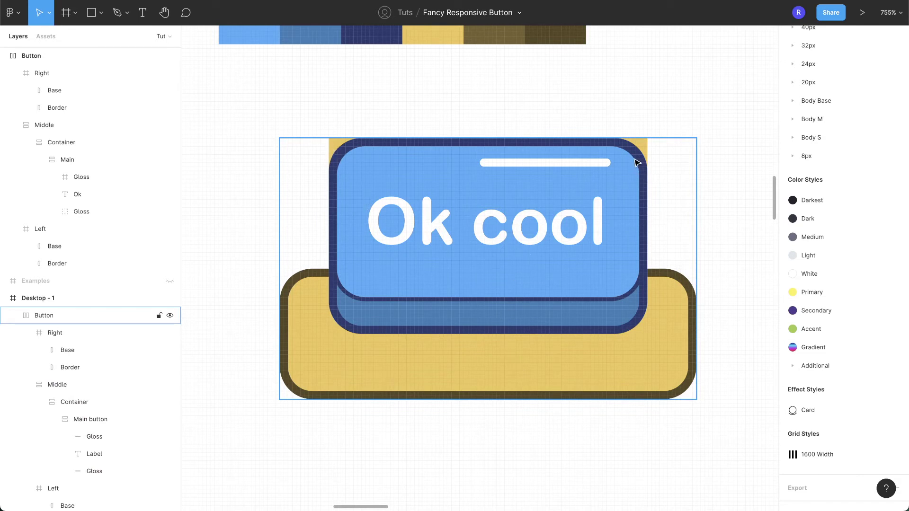
Step: Change the Middle frame's fill to a linear gradient running from transparent at the start to solid F1C555
click(89, 385)
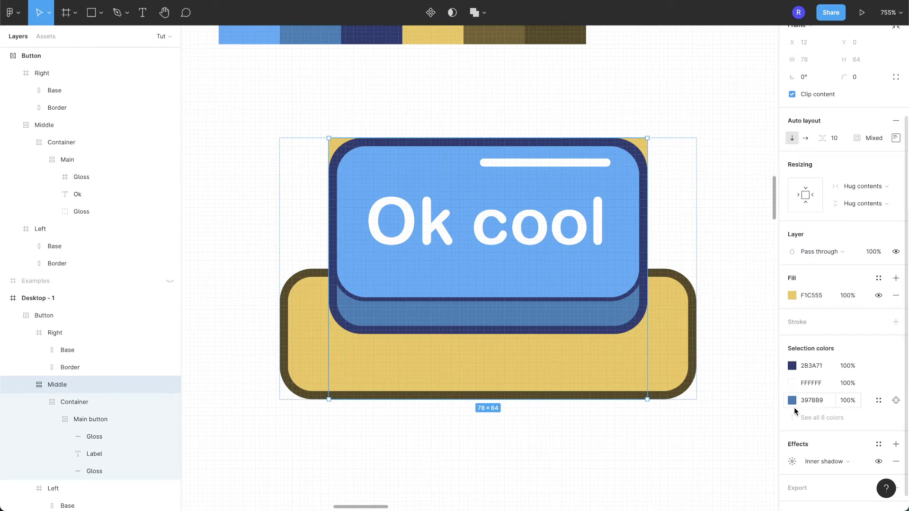
click(791, 295)
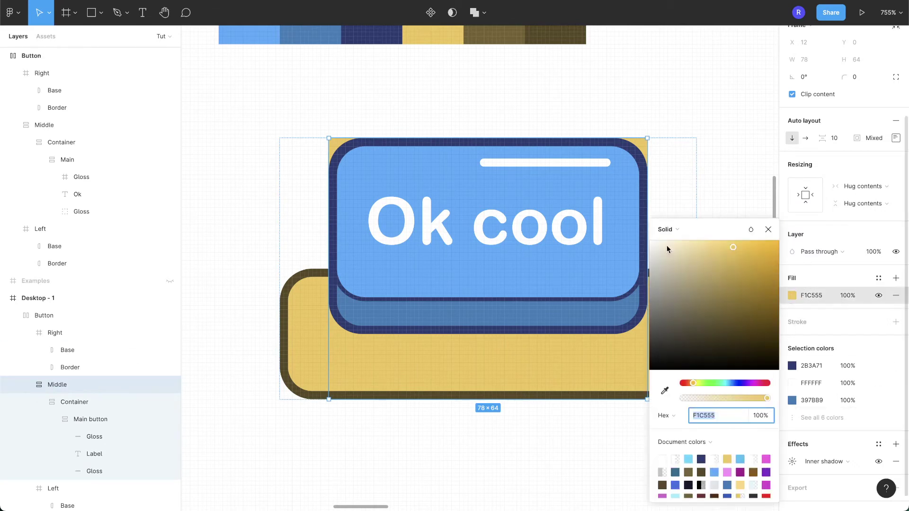
click(675, 231)
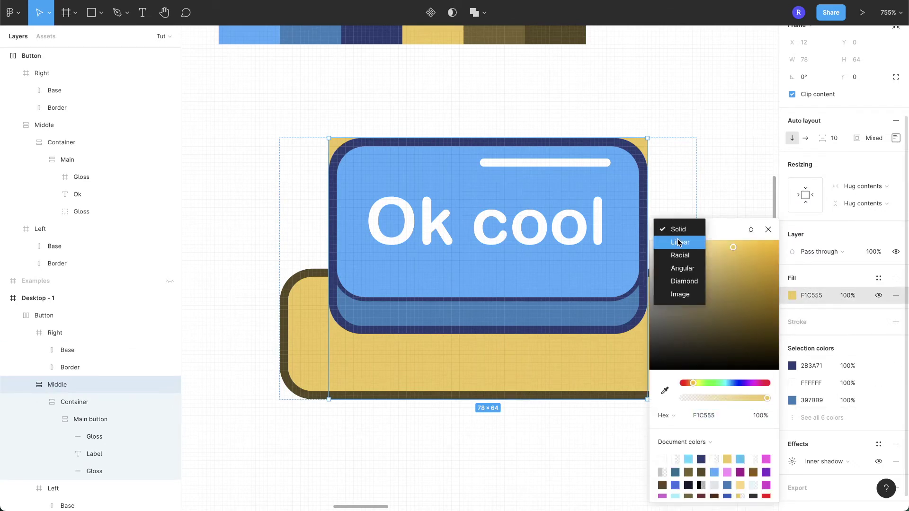
click(677, 243)
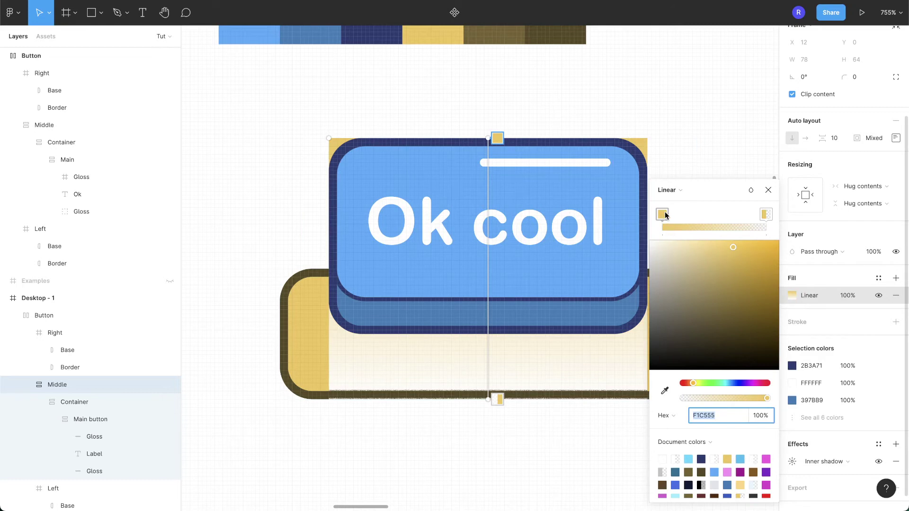
mouse_move(662, 215)
mouse_down()
mouse_move(739, 216)
mouse_move(663, 217)
mouse_up()
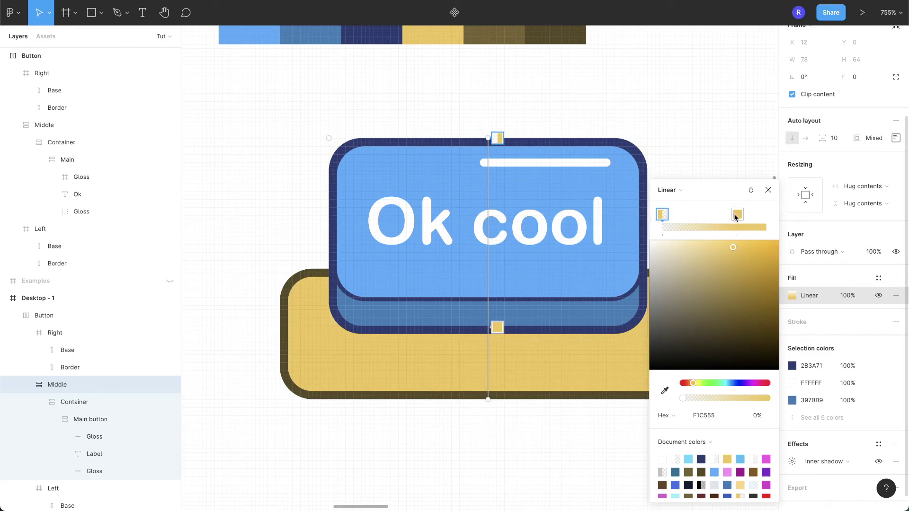
Step: Bring the Middle fill's two gradient stops almost together and move the gradient's start about a third of the way down the frame
drag(737, 218, 665, 216)
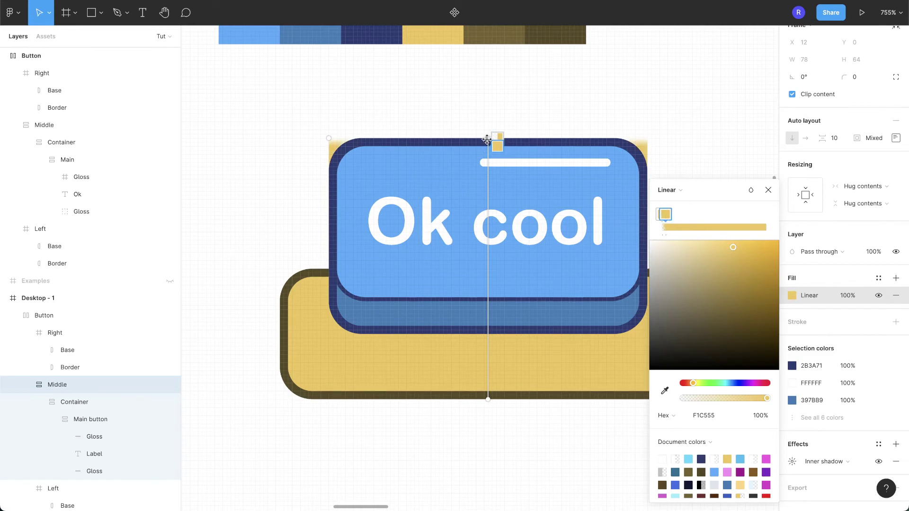
drag(486, 139, 488, 220)
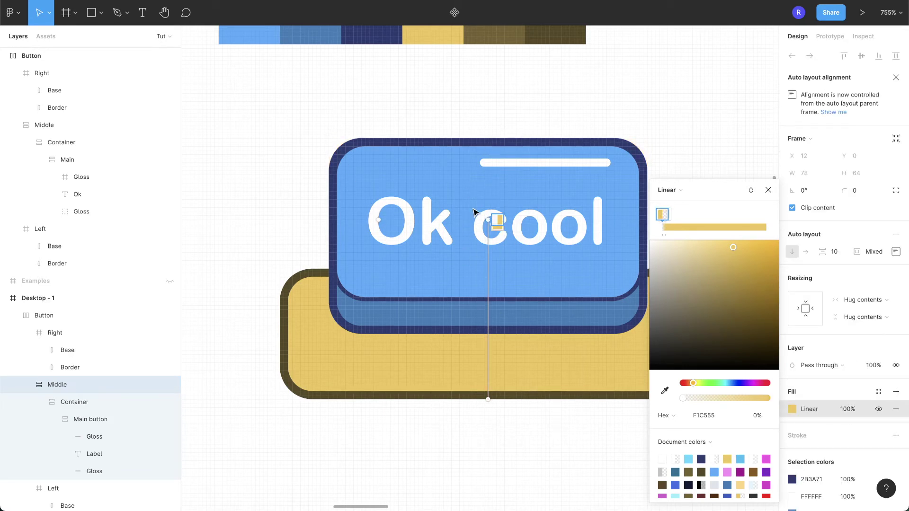
click(768, 191)
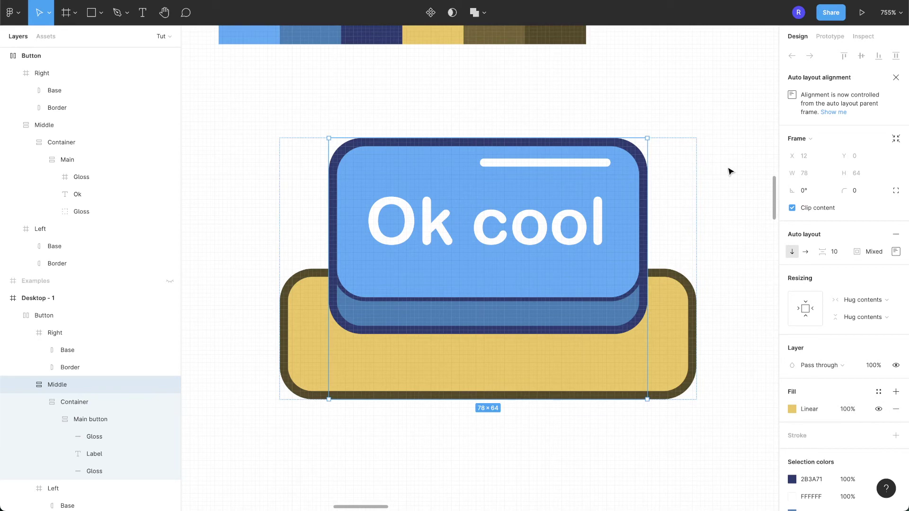
Step: Set the Main button frame's auto layout spacing between items to 2
click(85, 419)
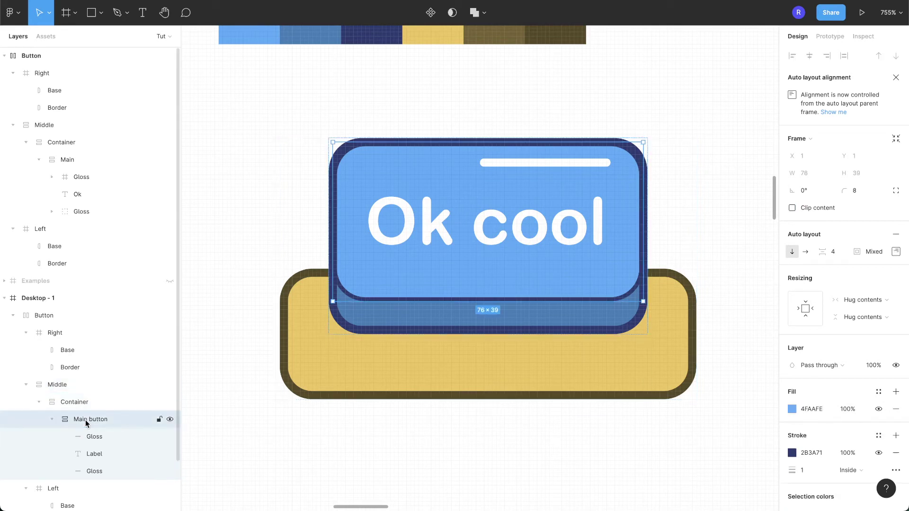
click(842, 249)
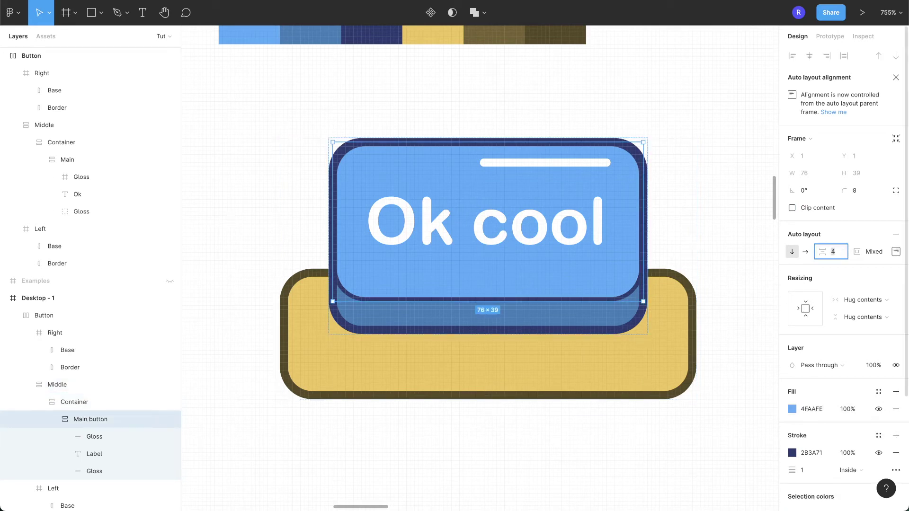
key(Down)
key(Down)
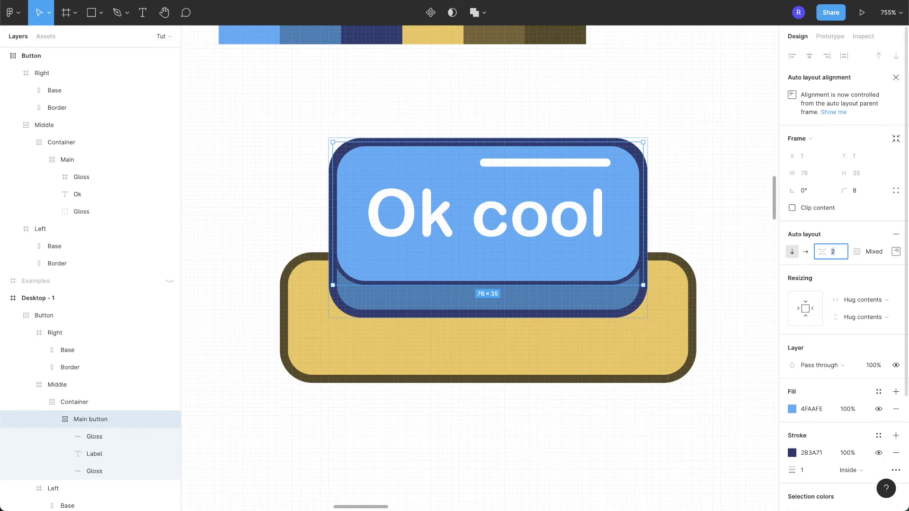
Step: Add a drop shadow to the whole Button frame and make it show behind transparent areas
click(466, 218)
scroll(848, 435, down, 2)
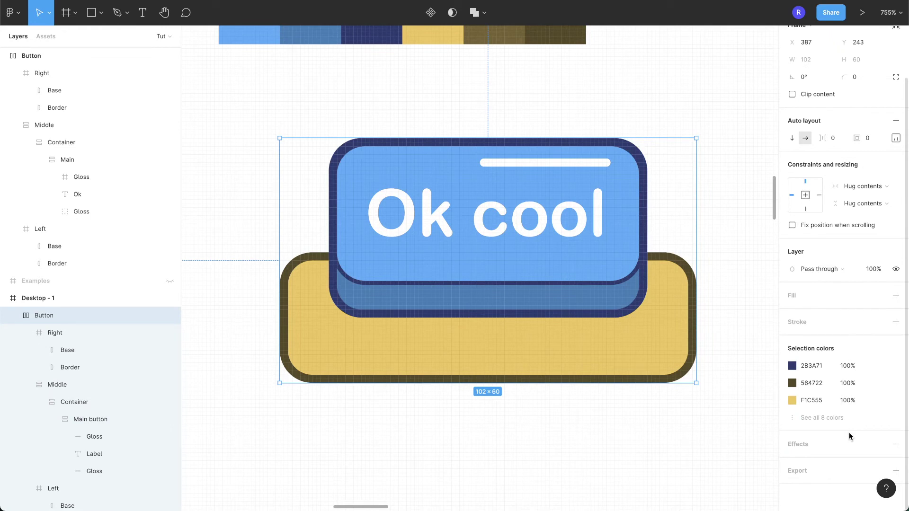
click(895, 443)
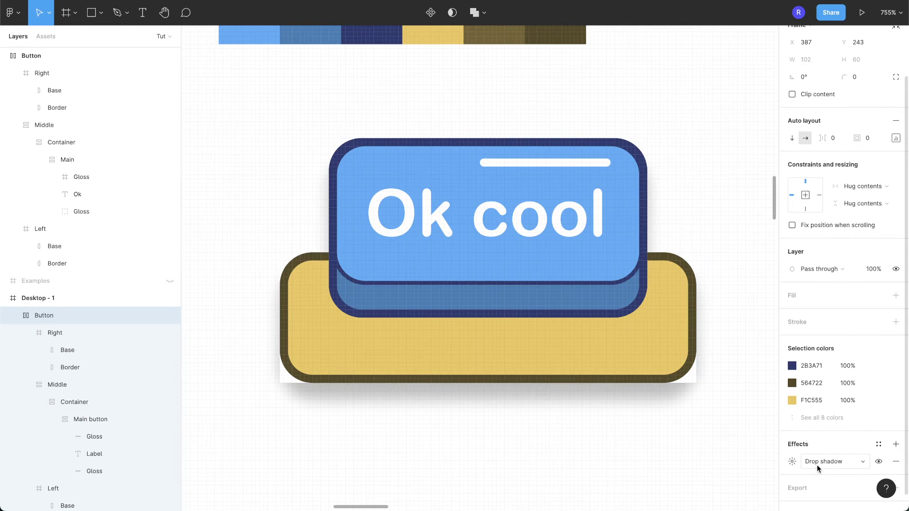
click(792, 462)
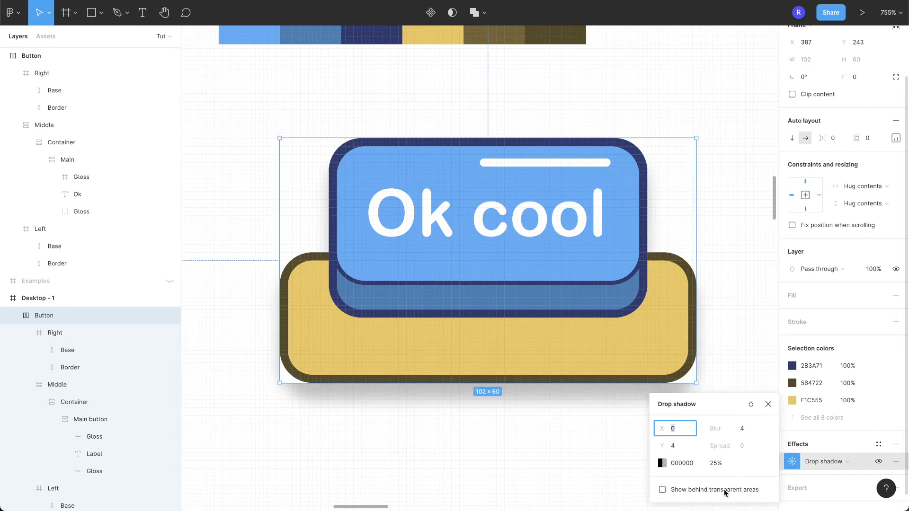
click(661, 490)
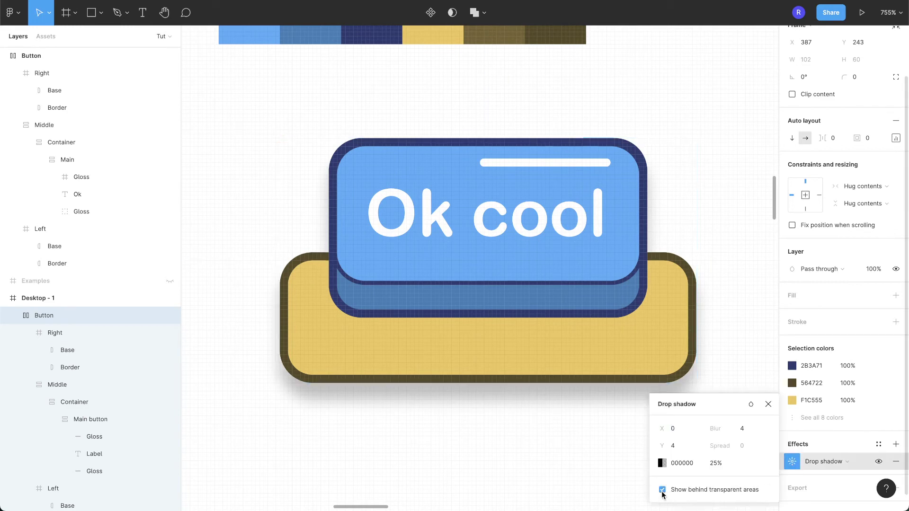
Step: Color the Button's drop shadow 564722, sampled from the darkest brown palette swatch, and set its blur to 0
click(661, 463)
click(535, 391)
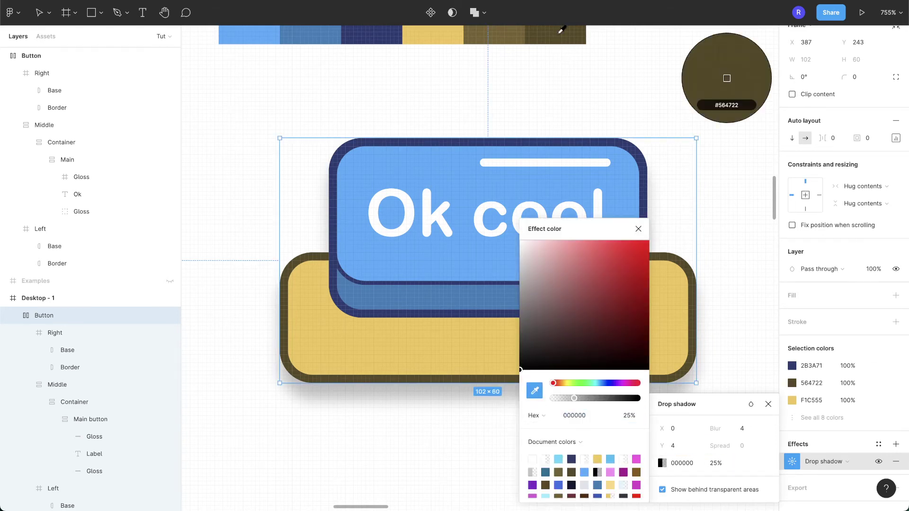
click(561, 29)
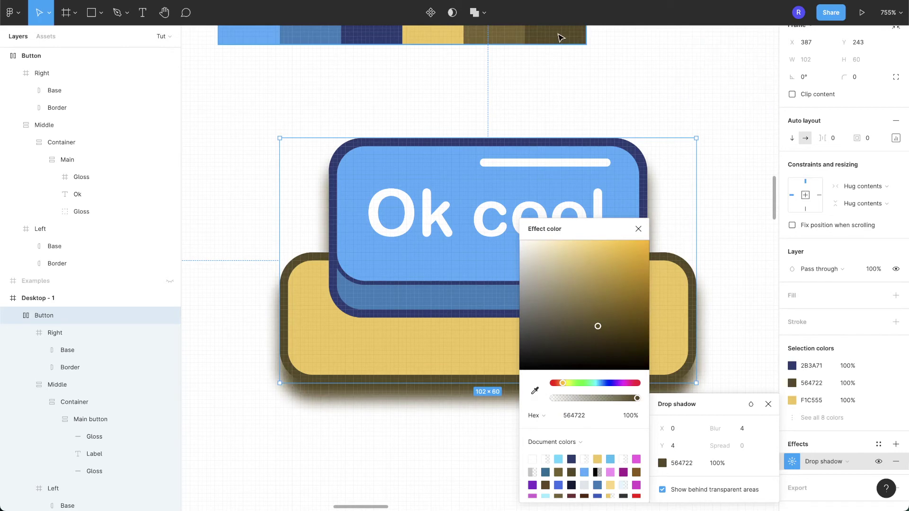
click(741, 429)
text(0)
key(Return)
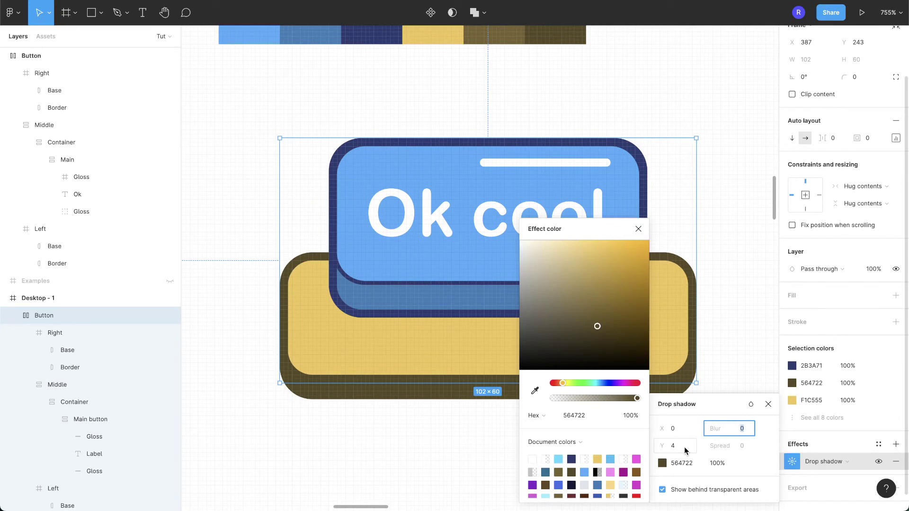
click(734, 340)
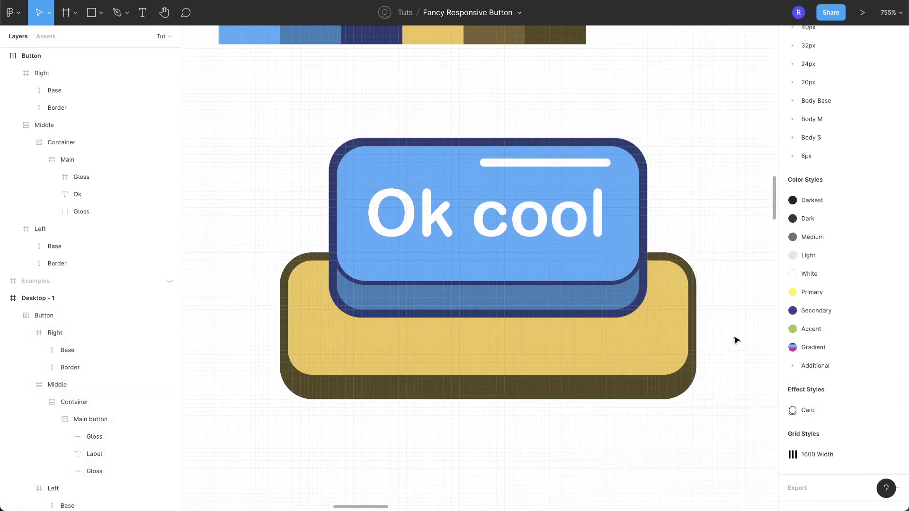
Step: Replace the button label with "Click me" as a width test and finally with "Ok"
super+click(464, 233)
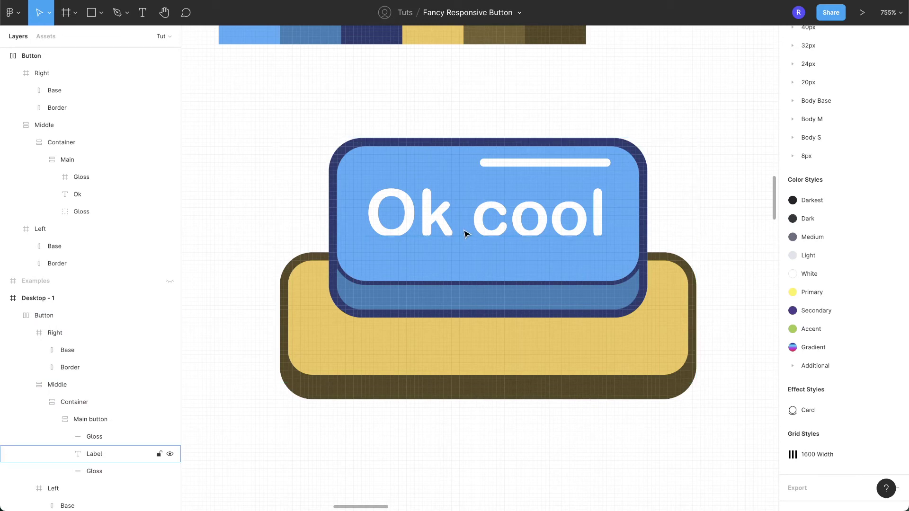
double_click(463, 230)
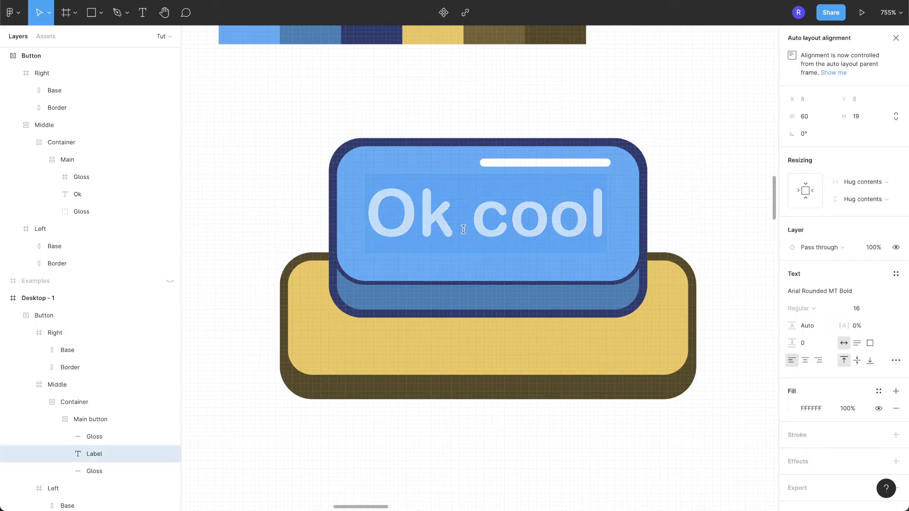
text(Click me)
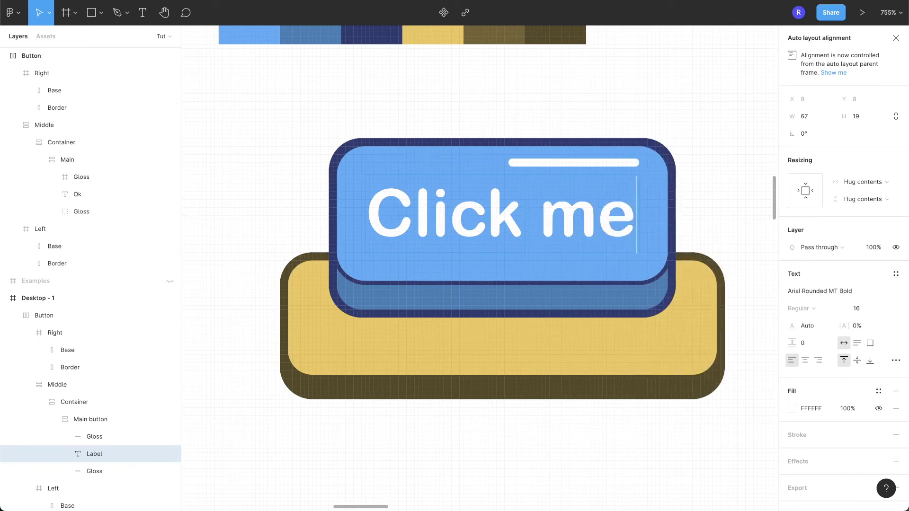
key(super+z)
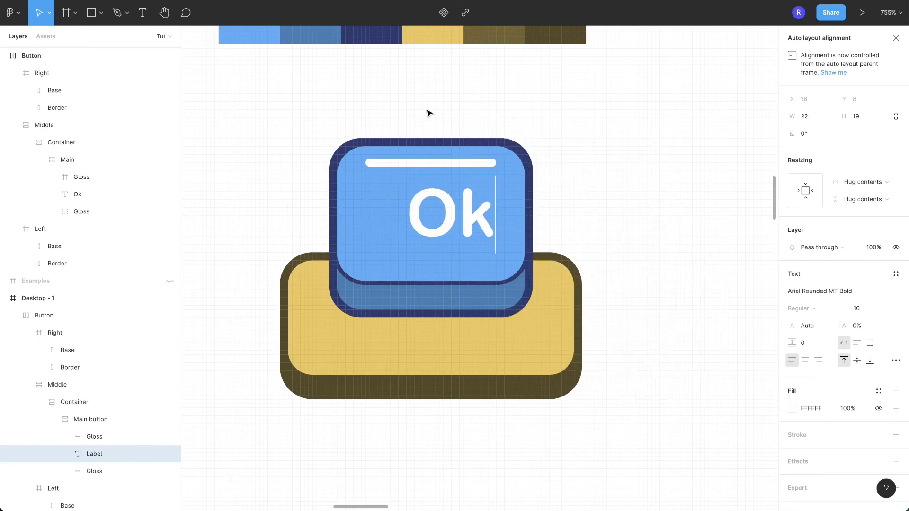
Step: Shorten the upper gloss bar to 8 wide from its left end and center-align the Ok label's text
click(430, 166)
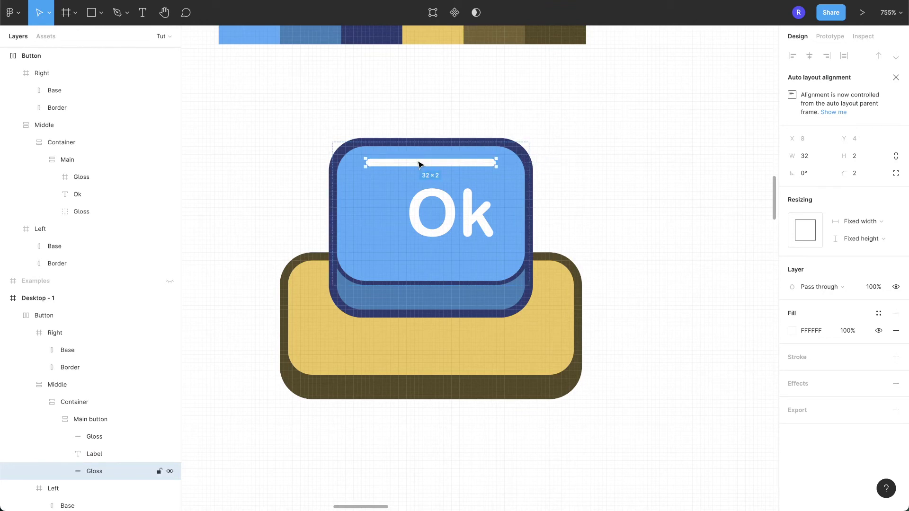
drag(365, 162, 463, 163)
click(468, 182)
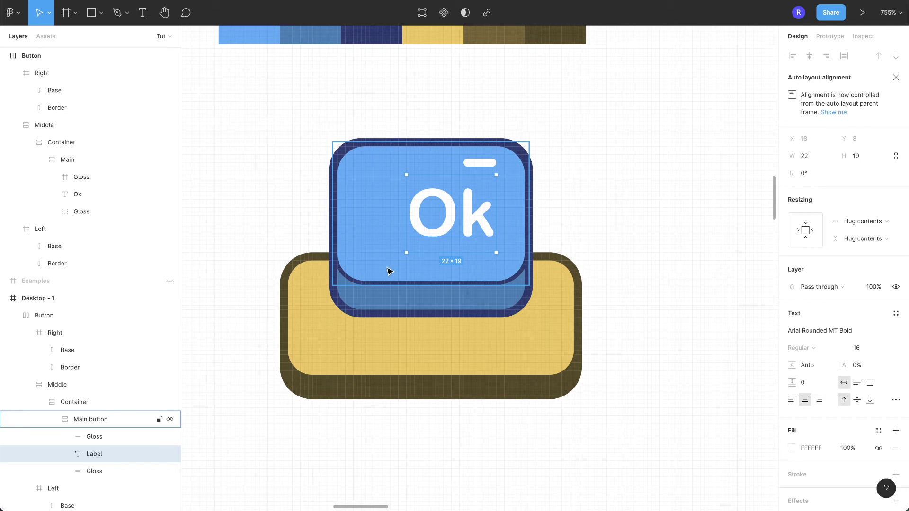
Step: Compare right and center alignment for the Main button's auto layout, ending with its contents centered both ways
click(83, 418)
click(895, 252)
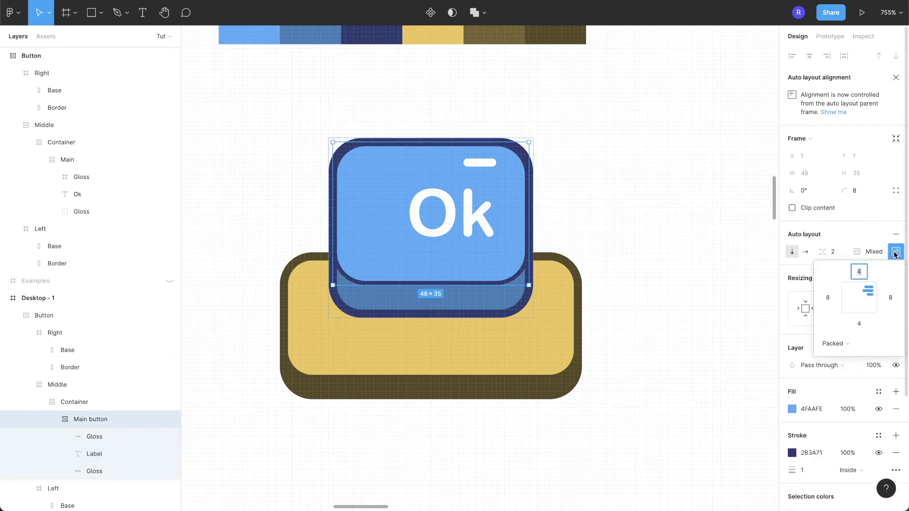
click(859, 290)
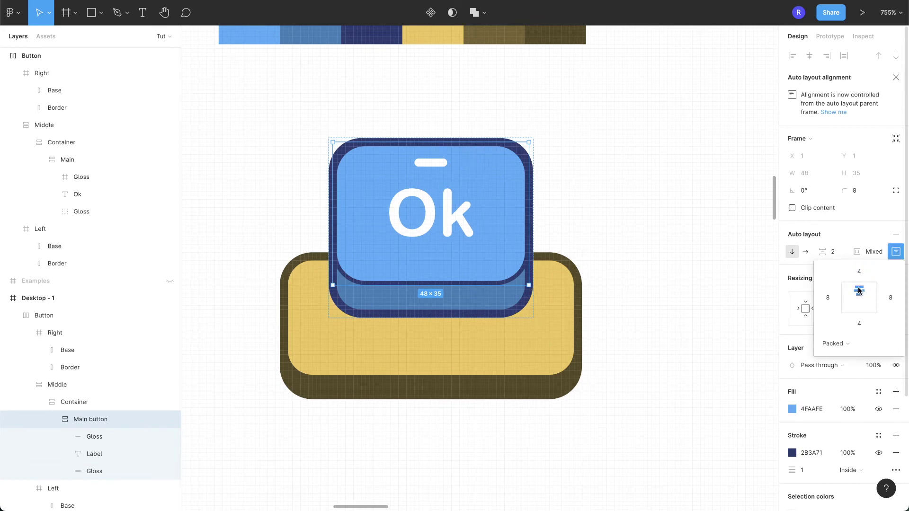
click(870, 291)
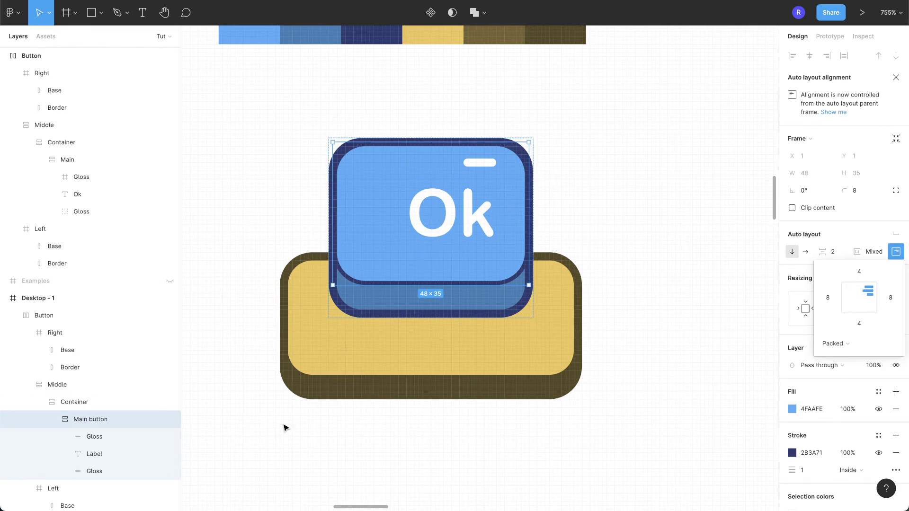
click(858, 291)
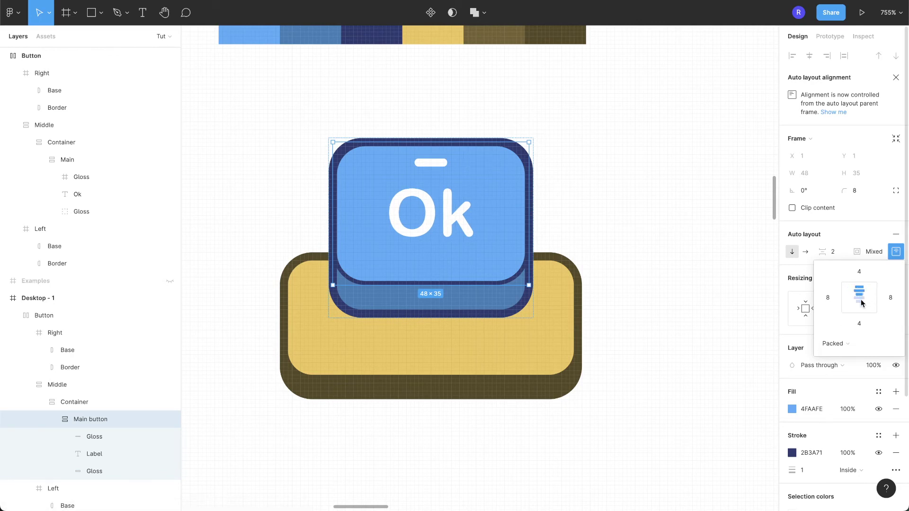
click(860, 299)
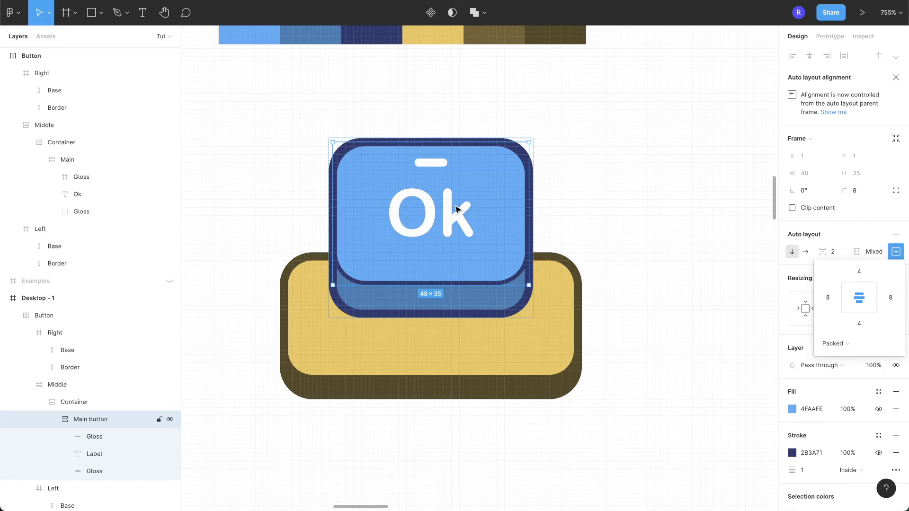
Step: Wrap the 8 × 2 Gloss bar above the Ok label in a frame of its own and name that frame Gloss Container
click(101, 438)
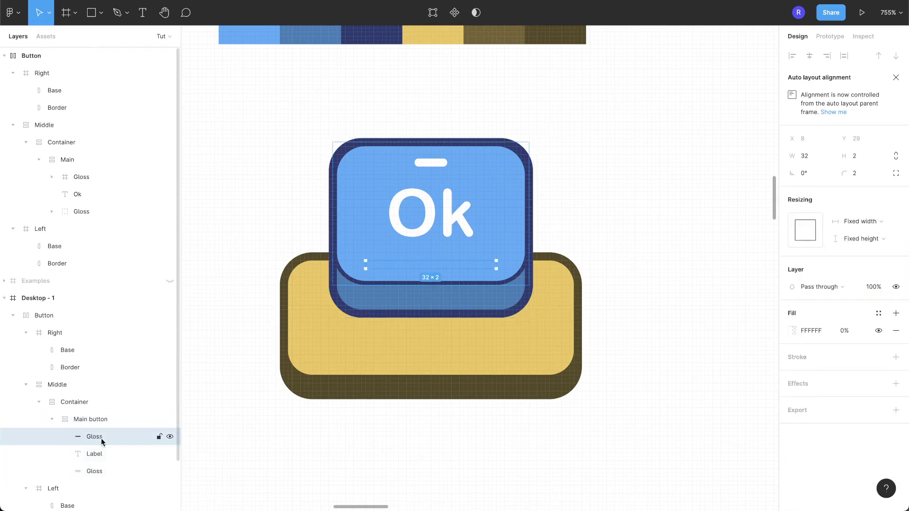
click(92, 471)
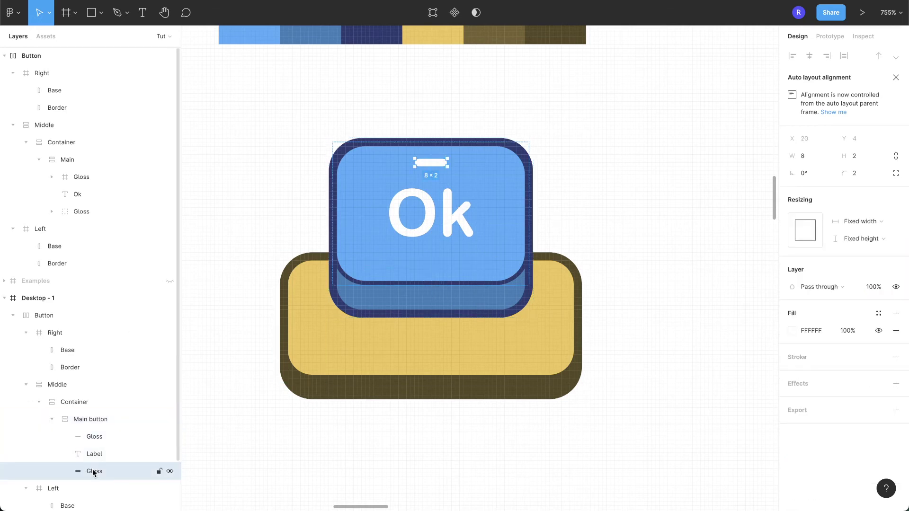
right_click(93, 470)
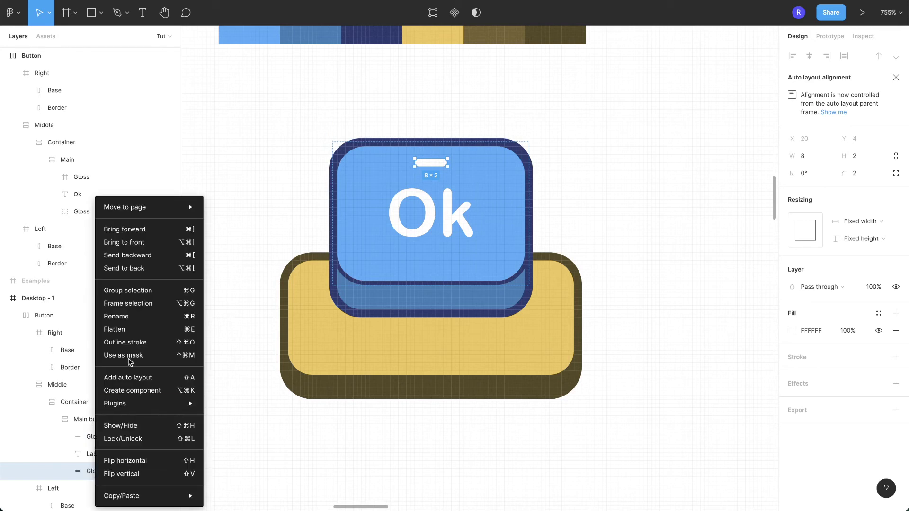
click(147, 303)
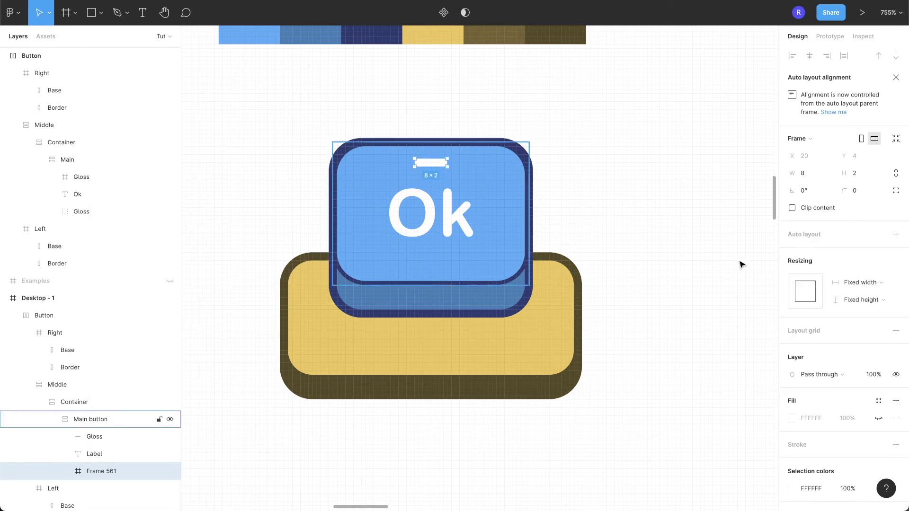
key(ctrl+r)
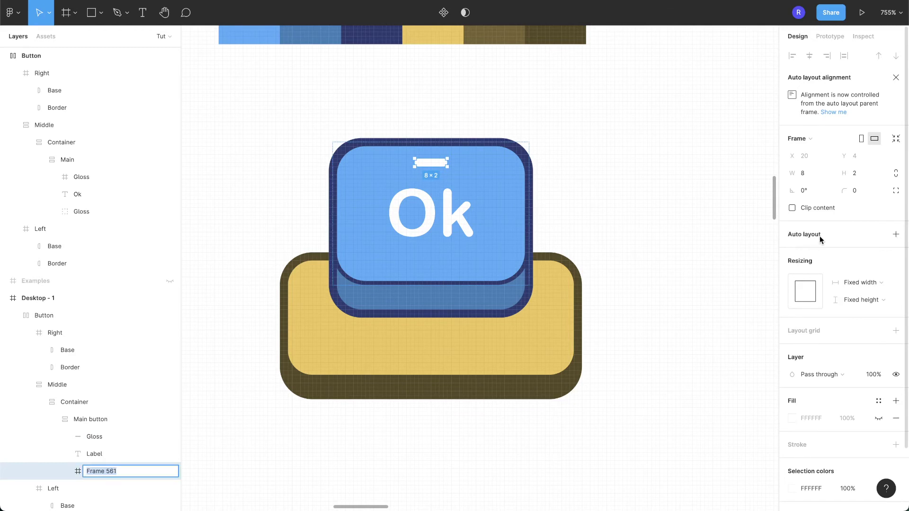
text(Gloss Container)
key(Return)
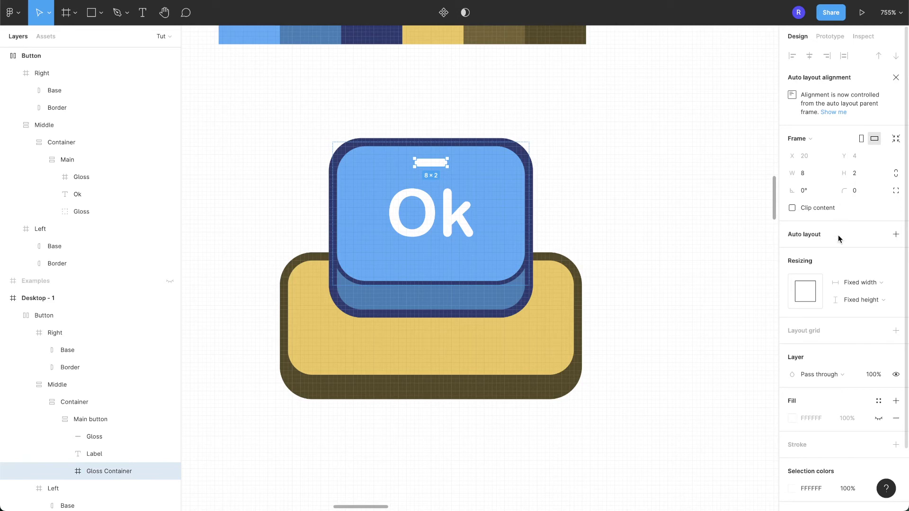
Step: Set Gloss Container's width to Fill container, and right-align the Gloss bar inside it with a Right constraint
click(869, 285)
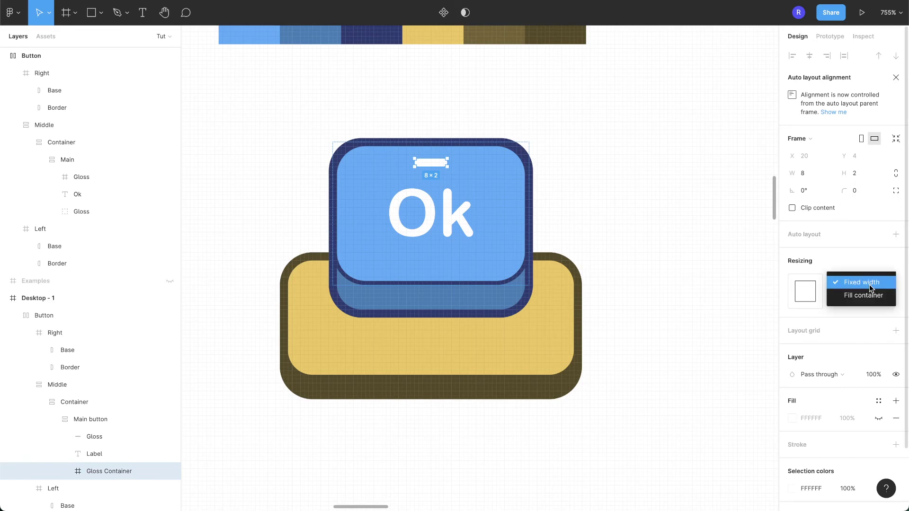
click(870, 295)
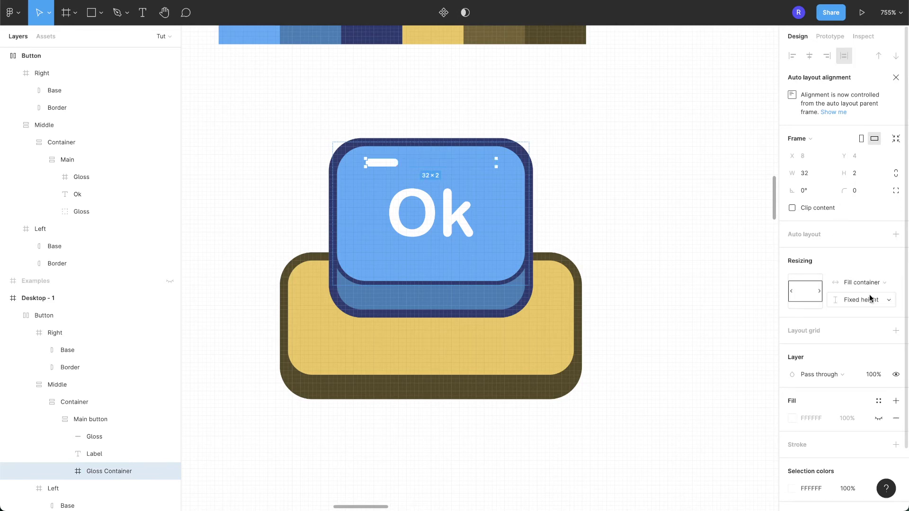
click(66, 472)
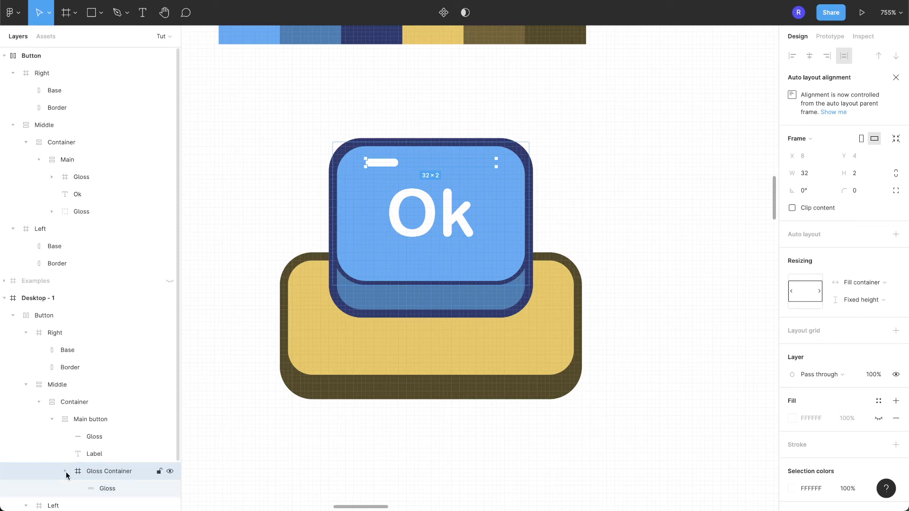
click(108, 489)
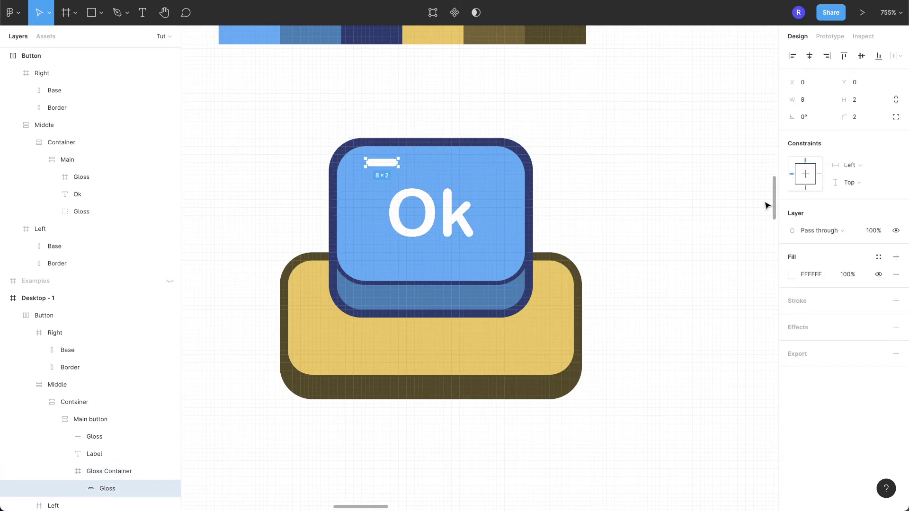
click(831, 57)
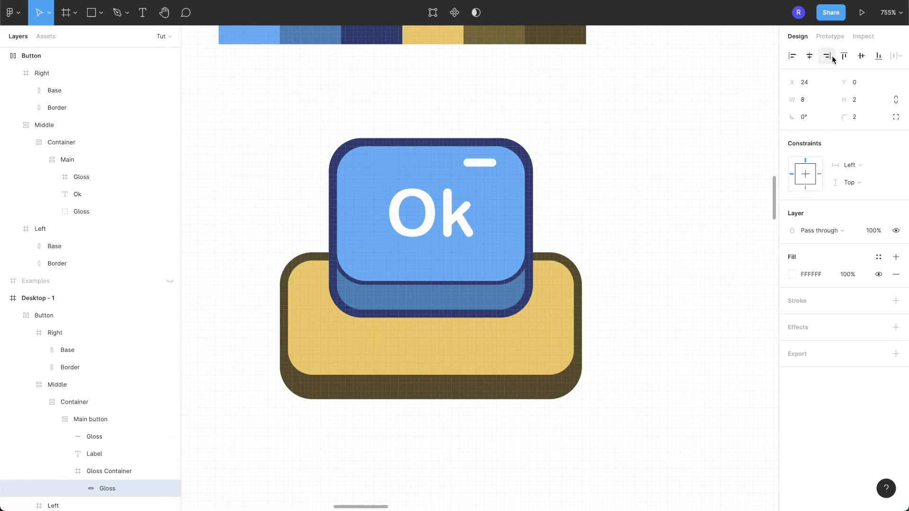
click(819, 175)
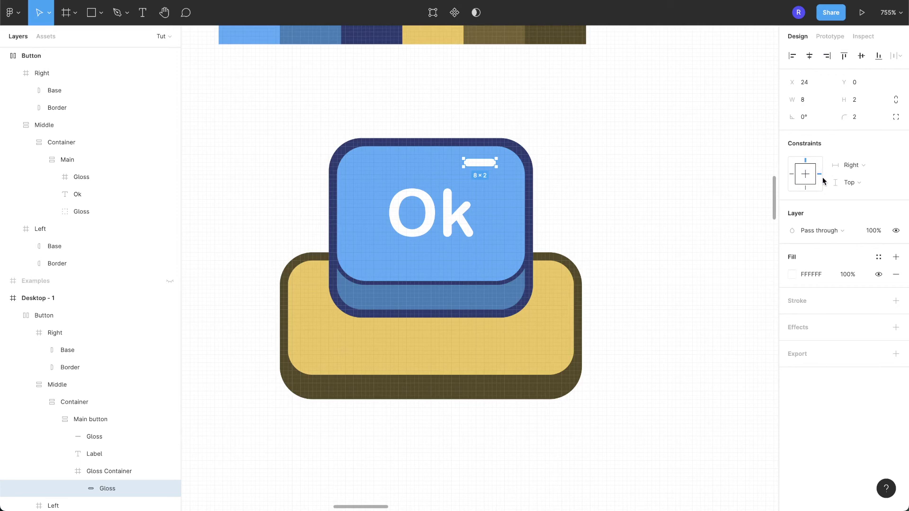
Step: Replace the button label with "Click me" as a test of the gloss placement and finally with "Button"
click(563, 204)
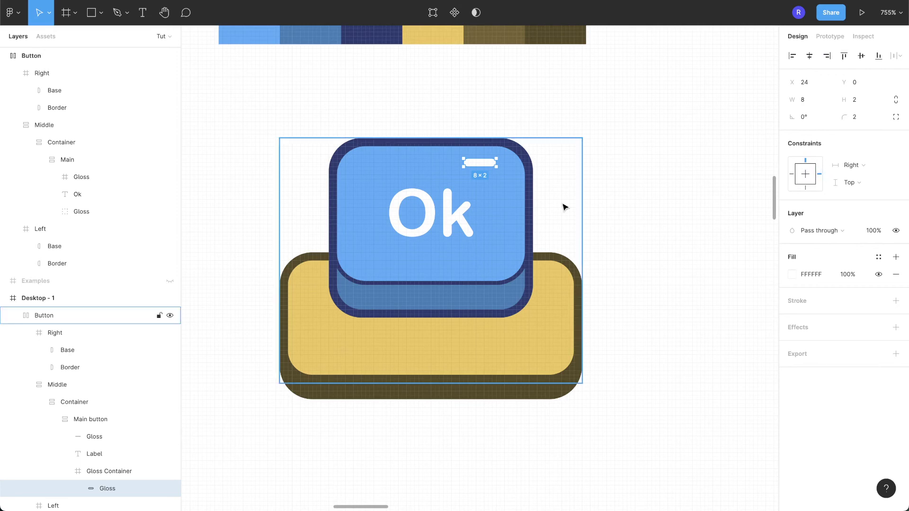
double_click(437, 227)
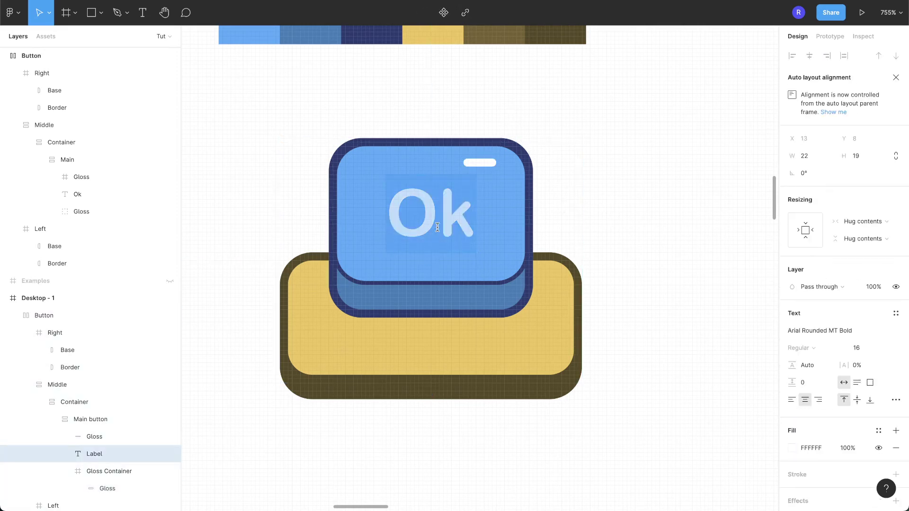
text(Click me)
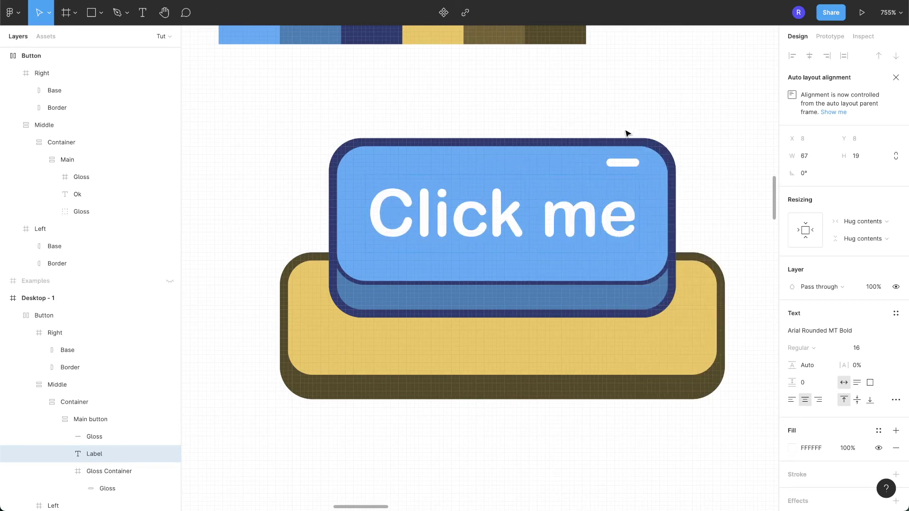
key(Escape)
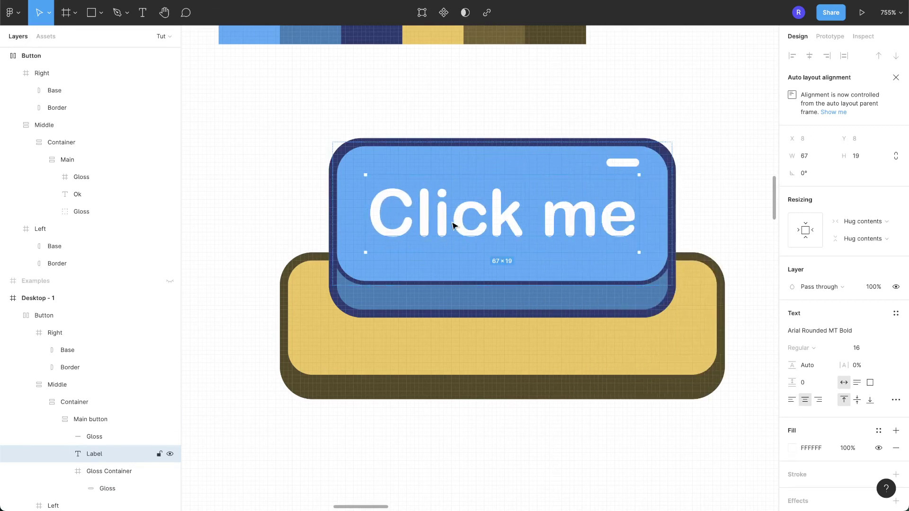
double_click(473, 229)
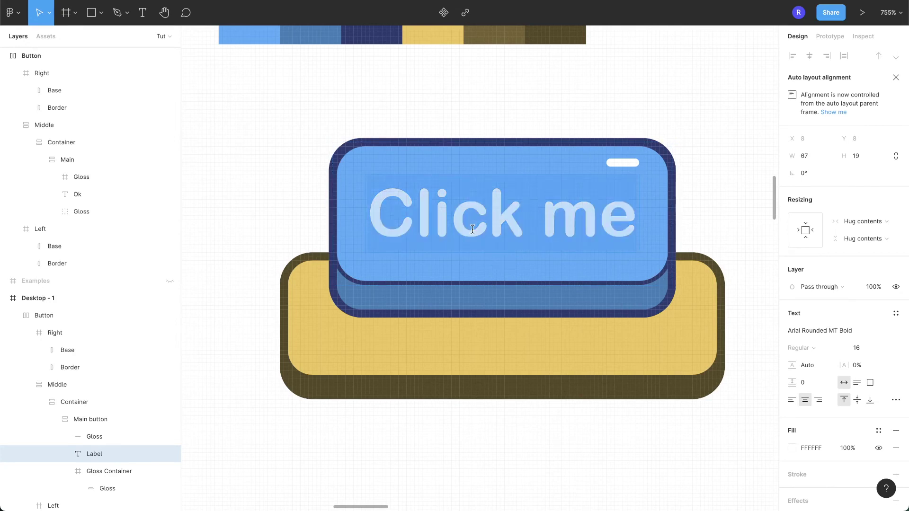
text(Butoo)
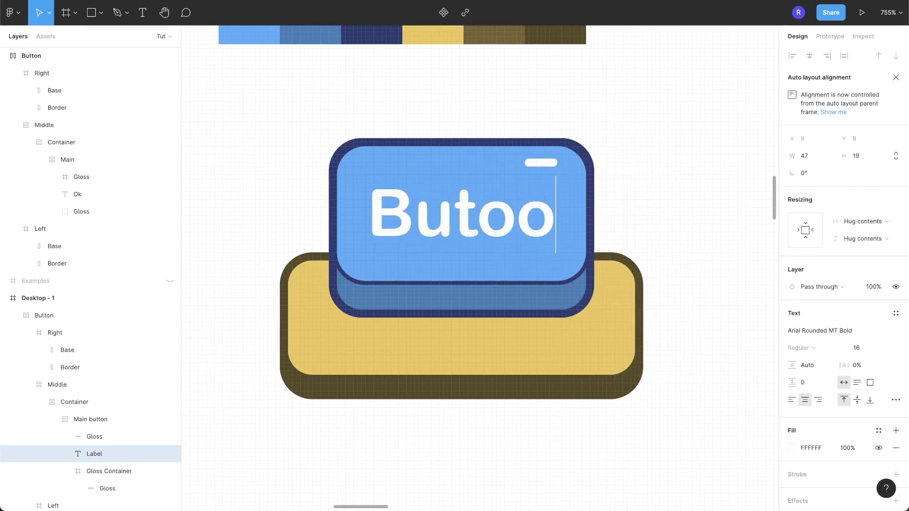
key(BackSpace)
key(BackSpace)
text(ton)
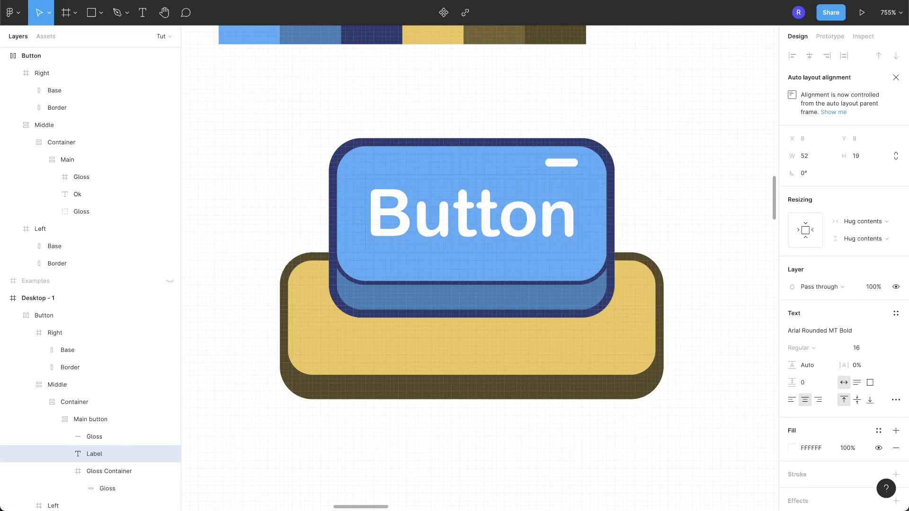
key(Escape)
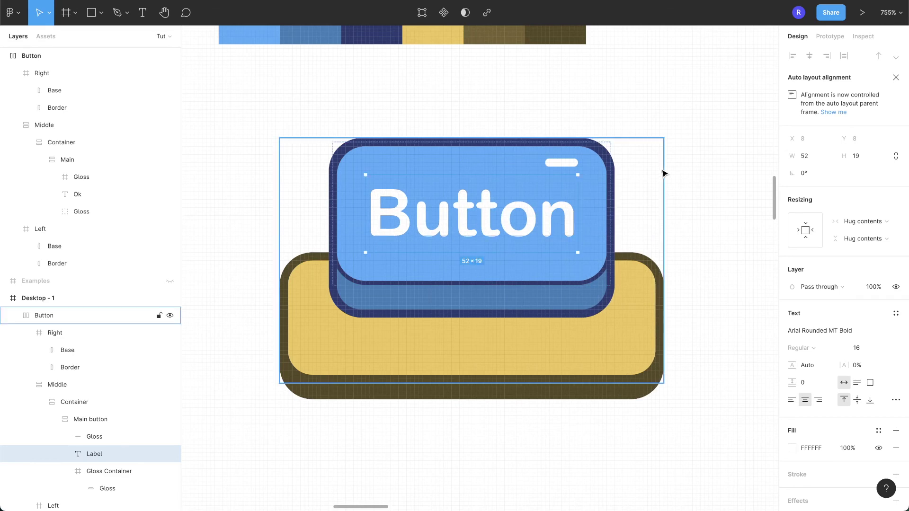
click(686, 174)
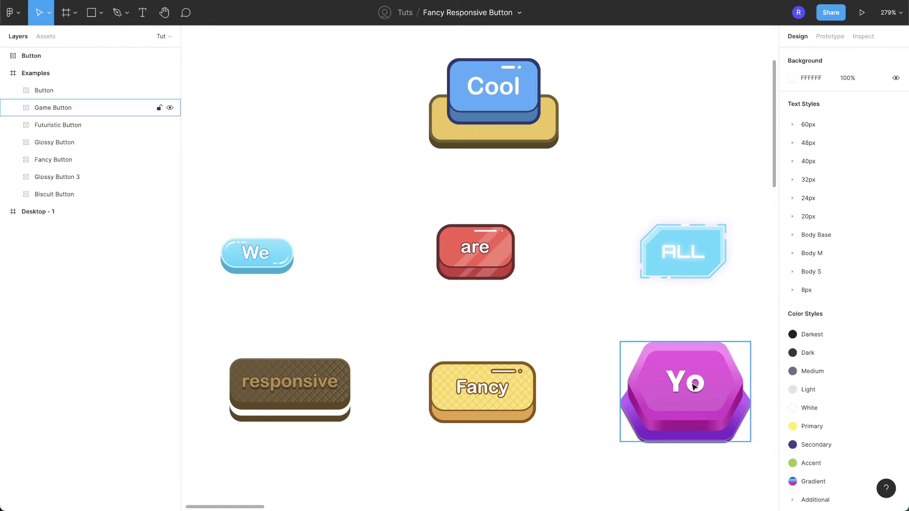
Step: Examine how the pink Game Button example is split into Right, Middle and Left, and inspect each rectangle layer inside Left
click(676, 379)
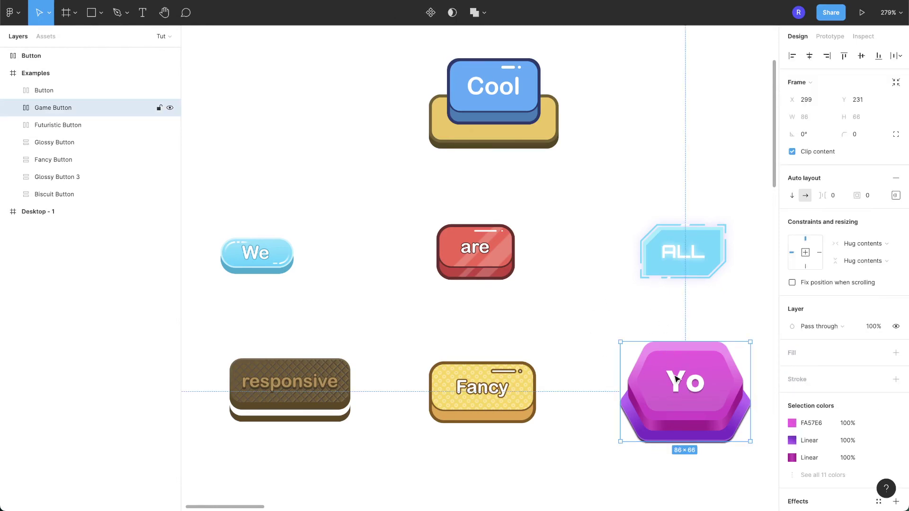
click(13, 108)
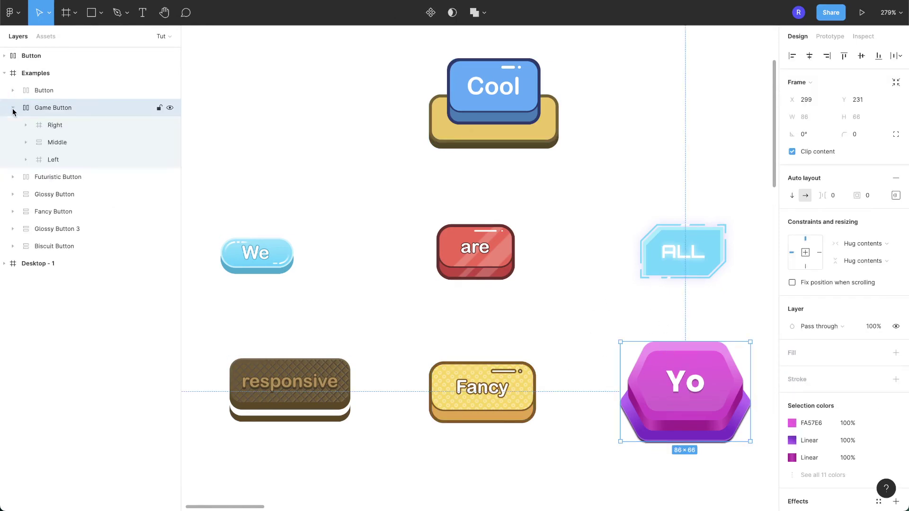
click(59, 126)
click(57, 143)
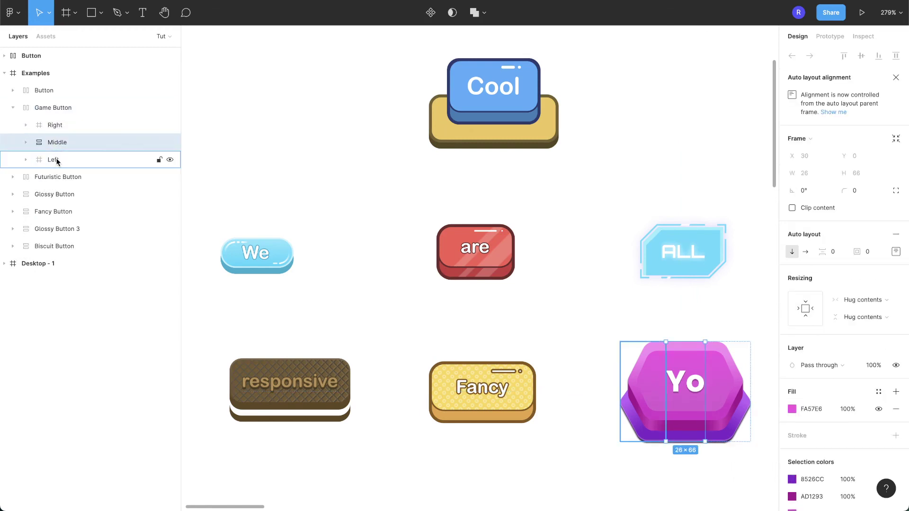
click(56, 161)
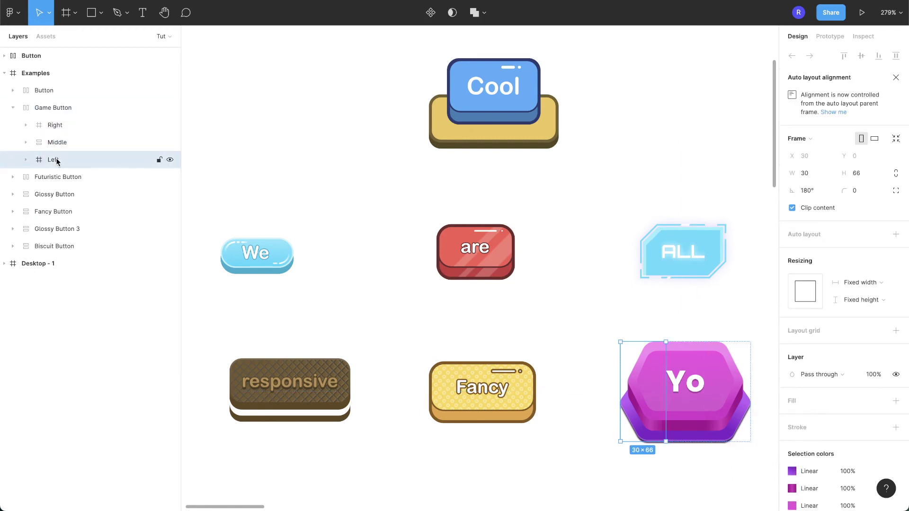
click(26, 160)
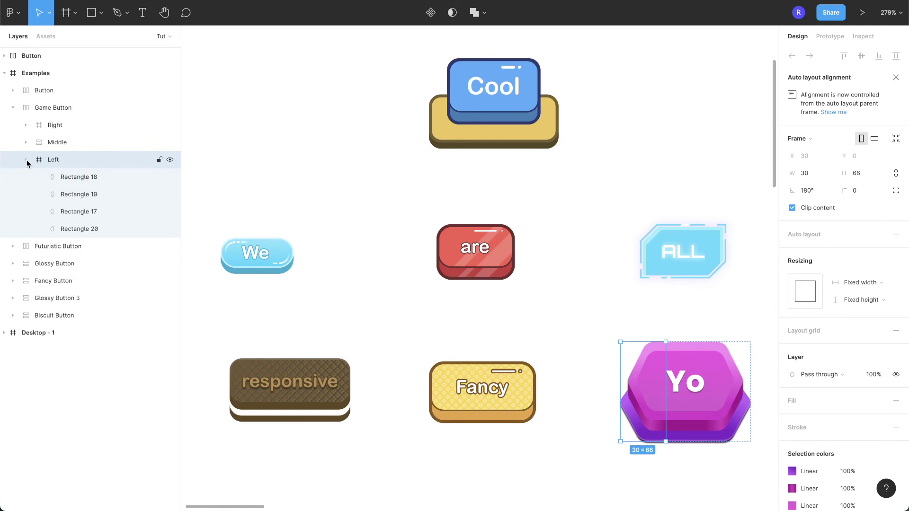
click(81, 176)
click(84, 194)
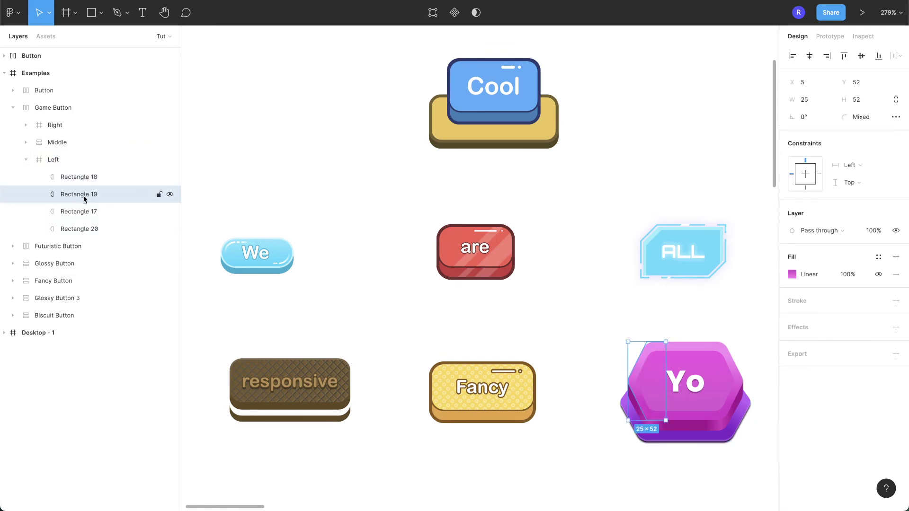
click(84, 211)
click(84, 228)
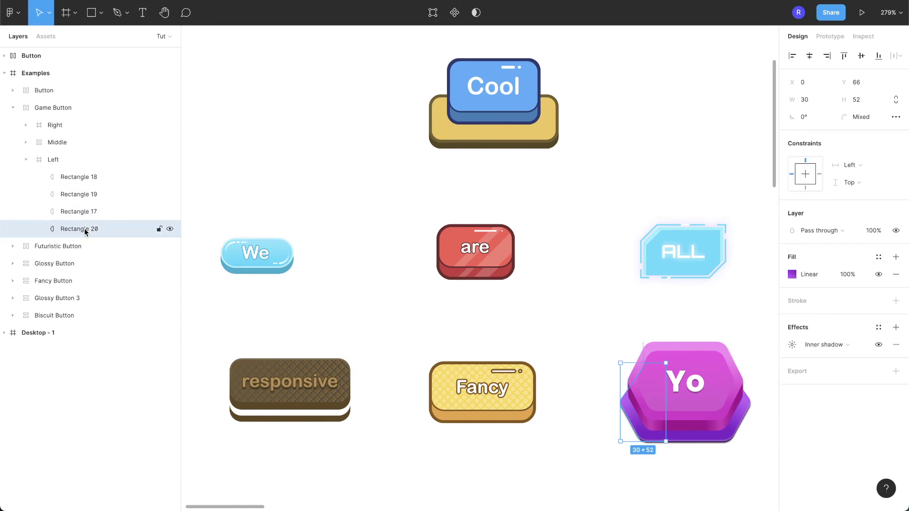
click(27, 159)
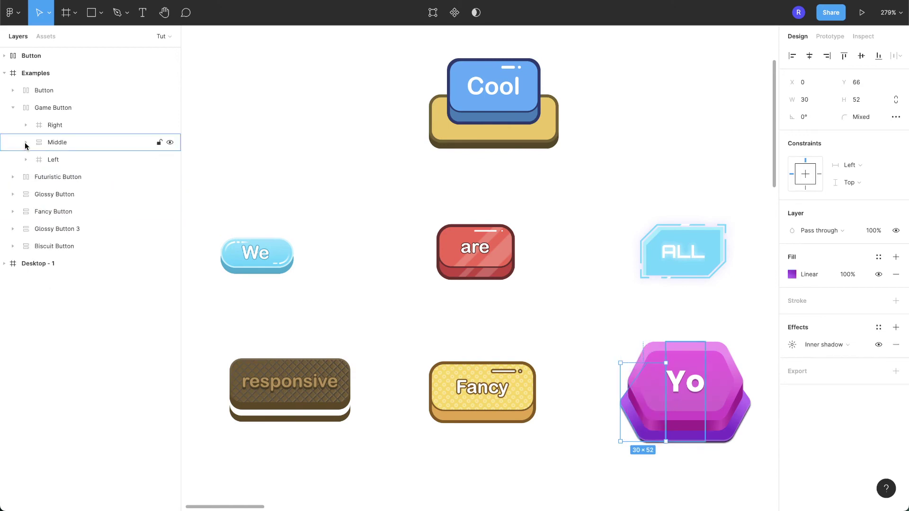
Step: Inspect the stacked rectangles and the Main frame inside the Game Button's Middle section
click(26, 142)
click(81, 160)
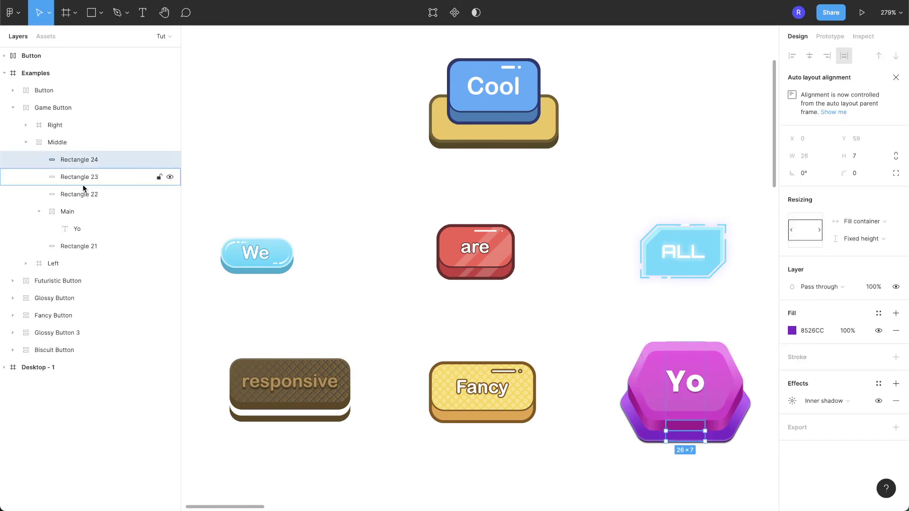
click(83, 183)
click(83, 197)
click(82, 215)
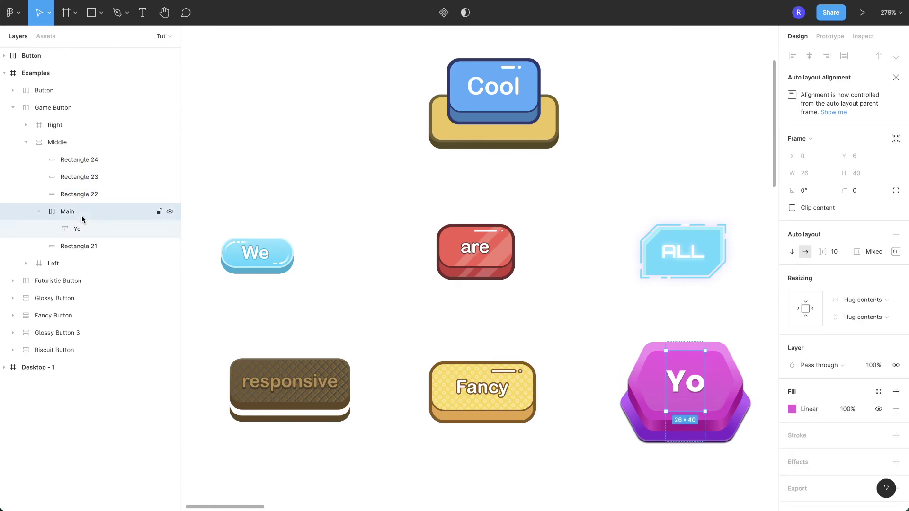
click(86, 247)
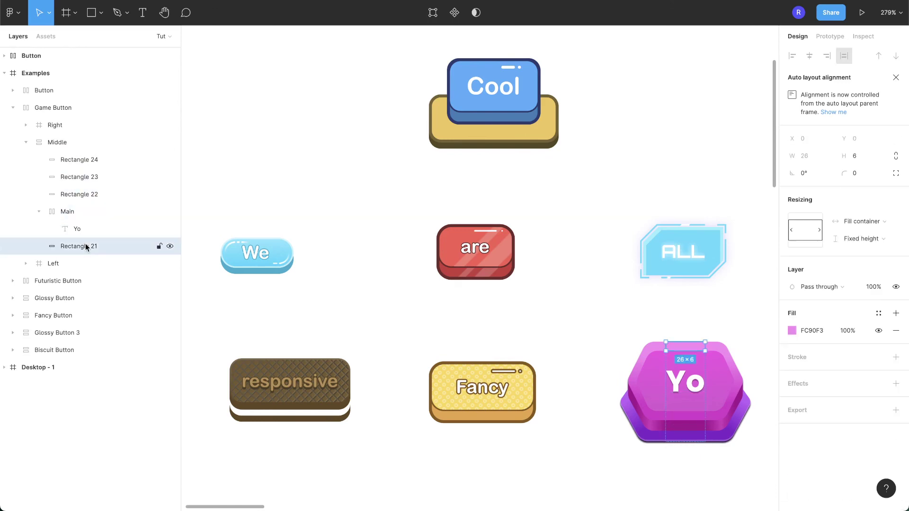
click(26, 142)
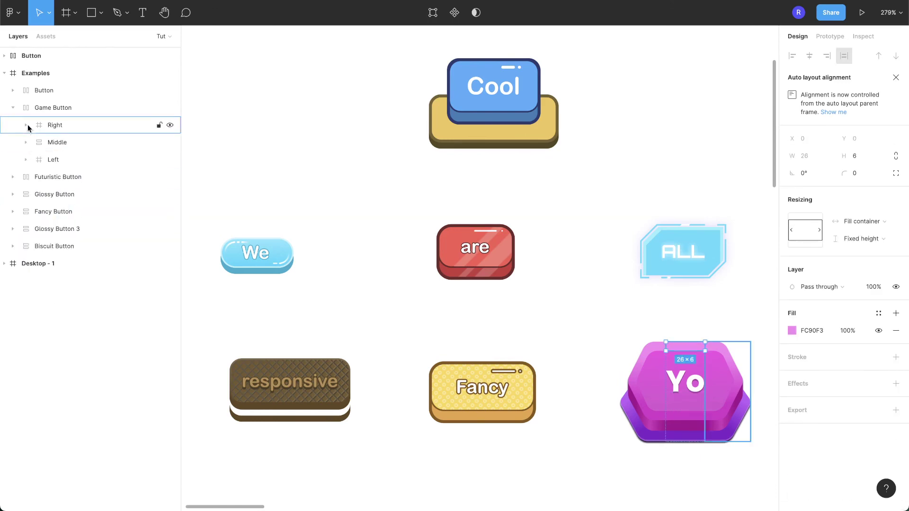
Step: Examine how the Futuristic Button example is divided into Right, Middle and Left, inspecting the Right and Middle frames
click(641, 238)
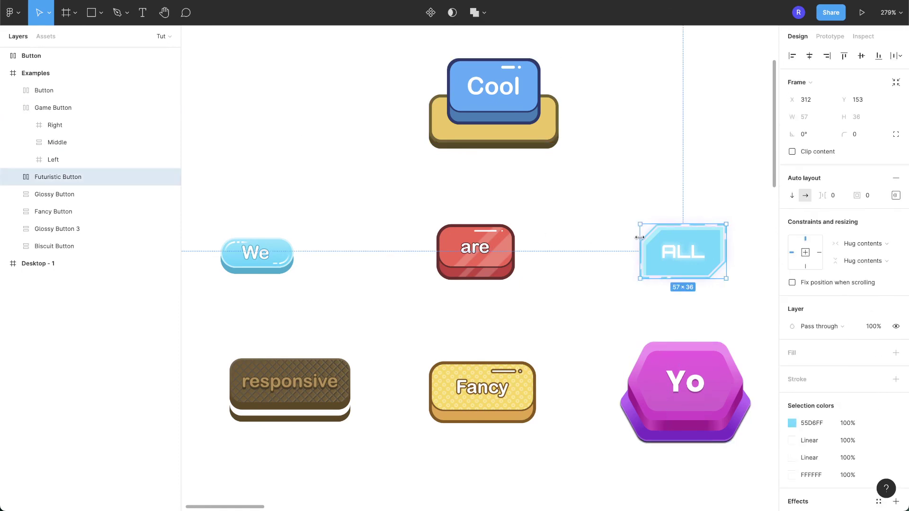
click(12, 177)
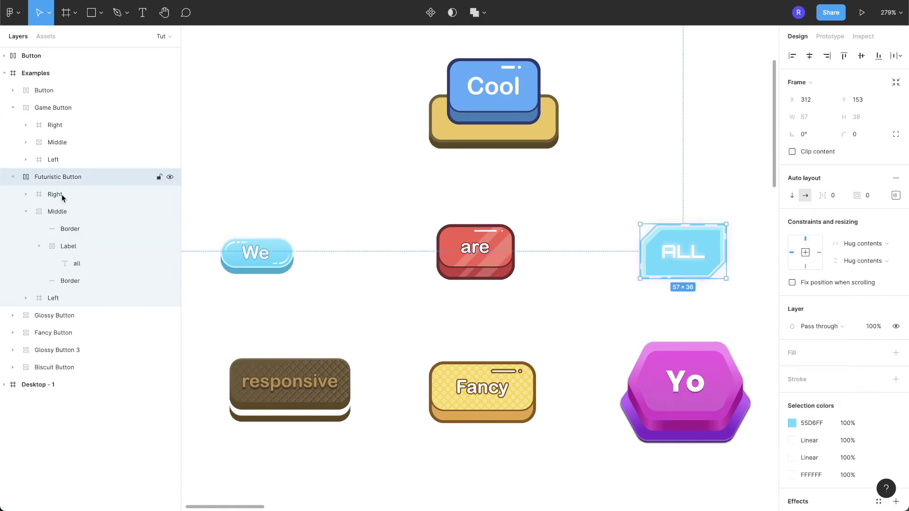
click(26, 212)
click(46, 196)
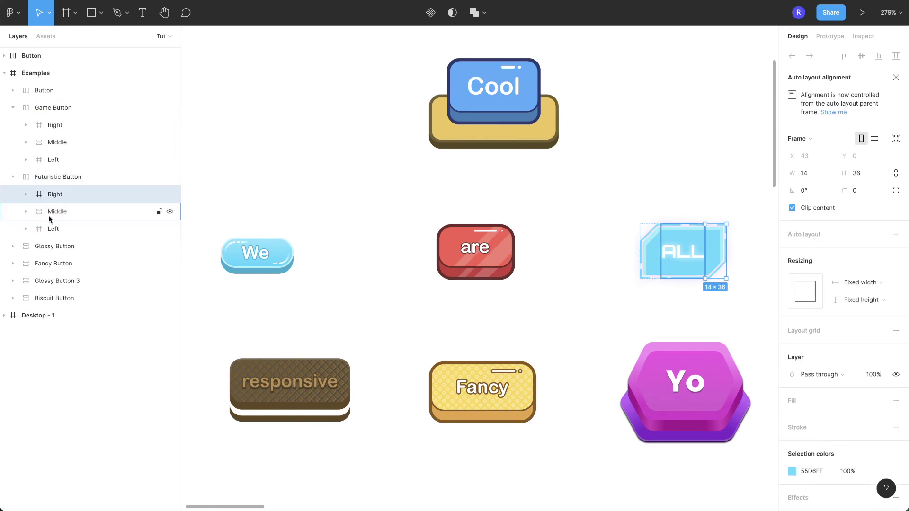
click(52, 216)
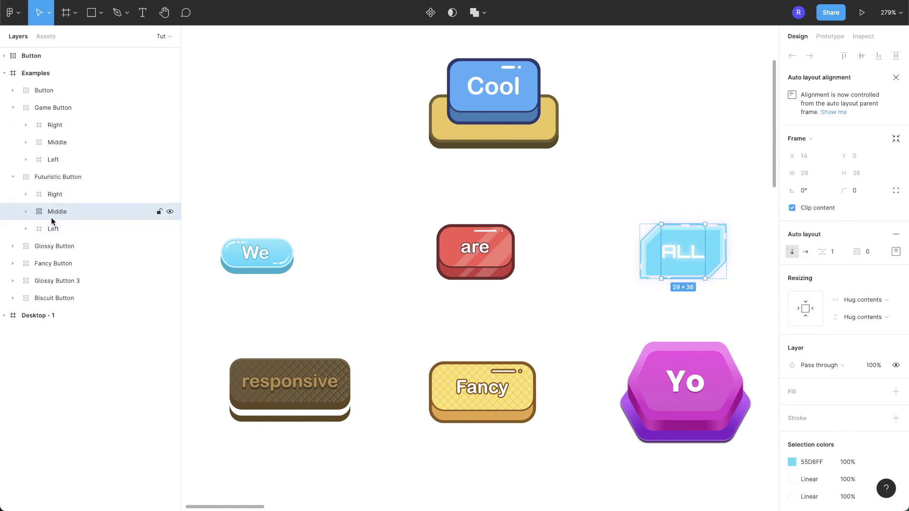
click(56, 180)
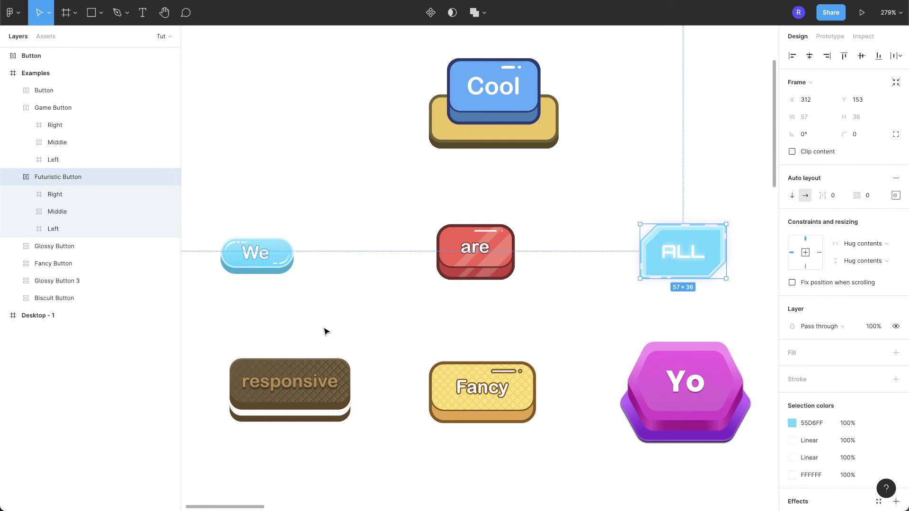
Step: Examine the layer structure of the Biscuit Button, inspecting its frame and its "responsive" text layer
click(303, 395)
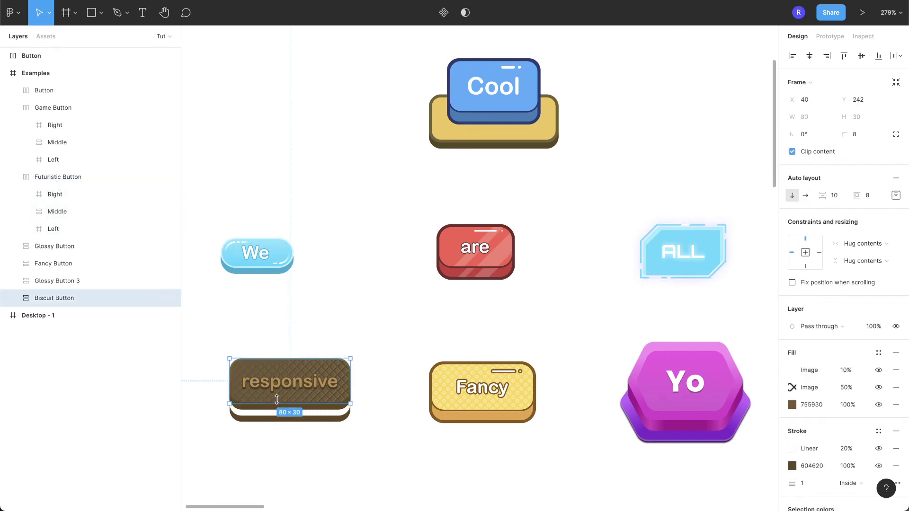
click(13, 298)
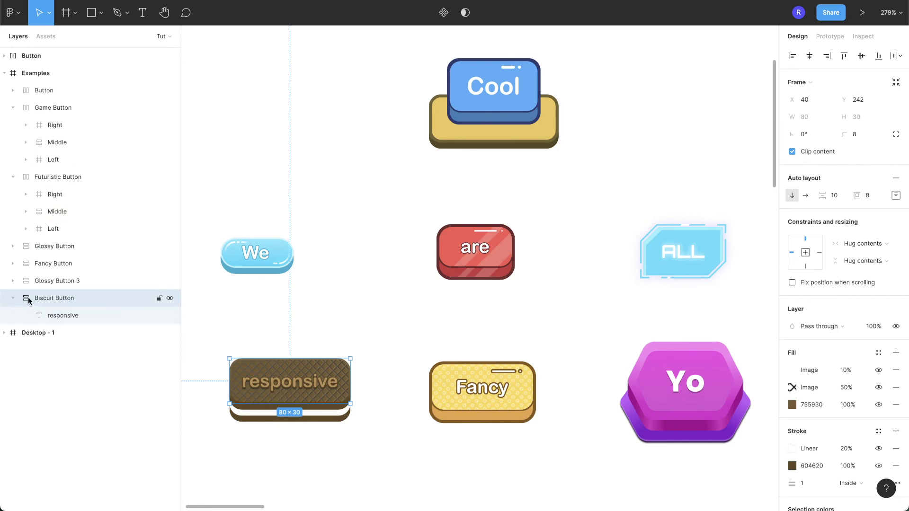
click(65, 319)
click(65, 298)
click(298, 322)
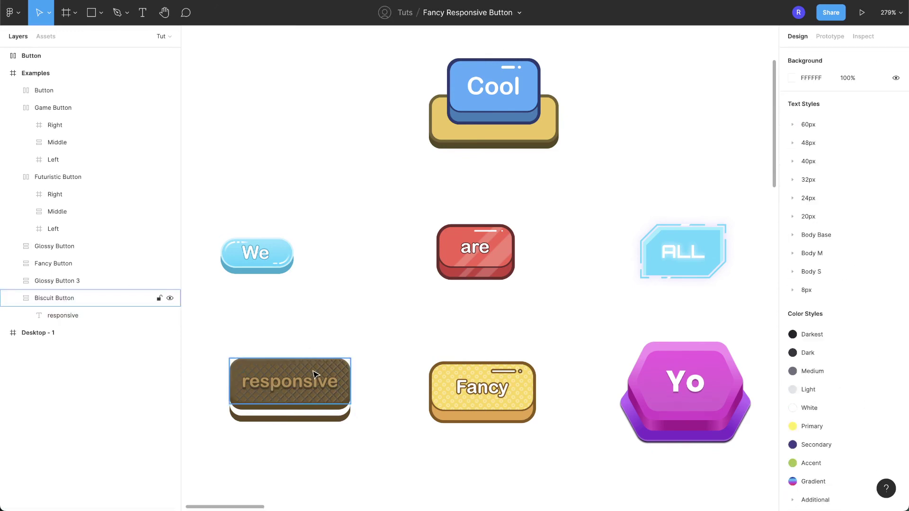
Step: Inspect the Biscuit Button's two patterned image fills by toggling their visibility and viewing the texture up close
click(316, 374)
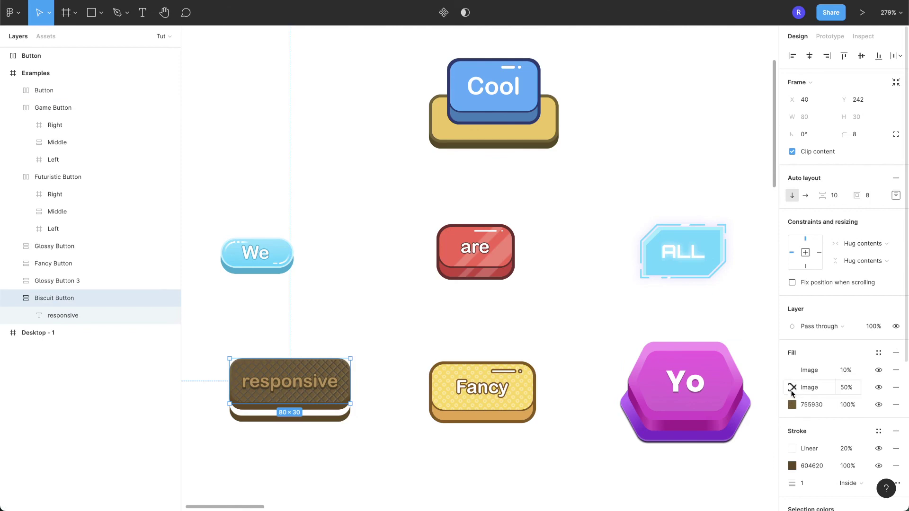
click(877, 387)
click(877, 371)
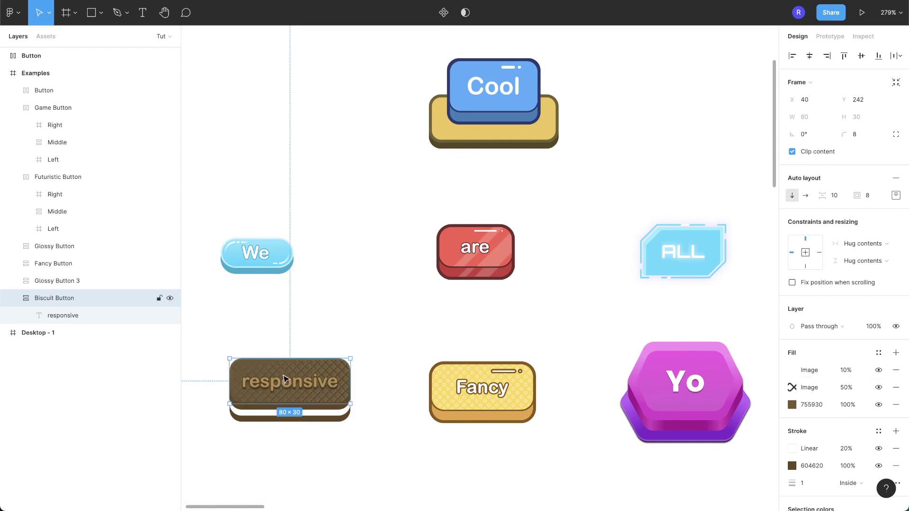
scroll(322, 376, up, 10)
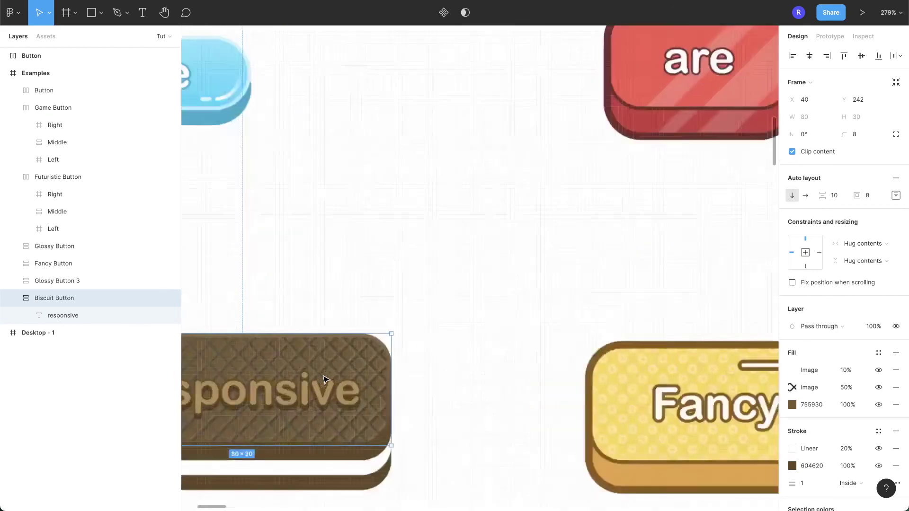
scroll(326, 379, down, 5)
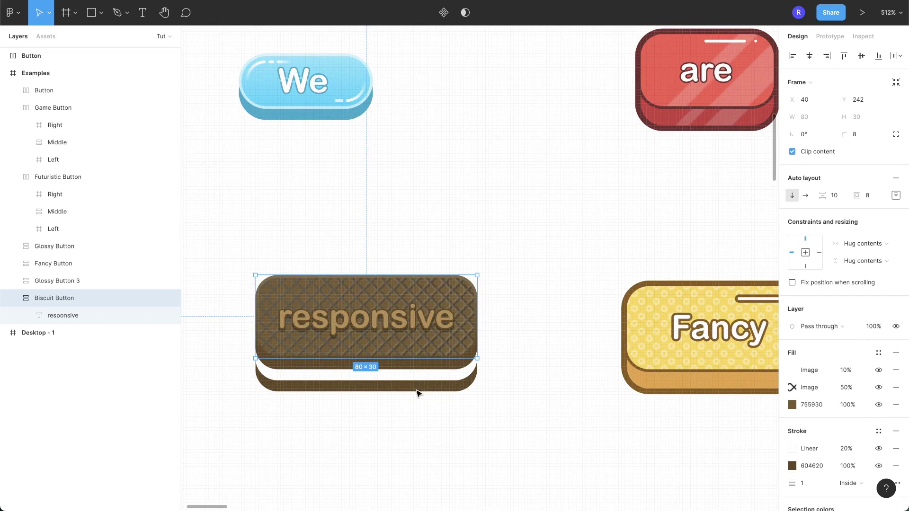
Step: Inspect the settings of the Biscuit Button's three stacked drop shadows, briefly hiding and restoring the middle one
scroll(876, 397, down, 5)
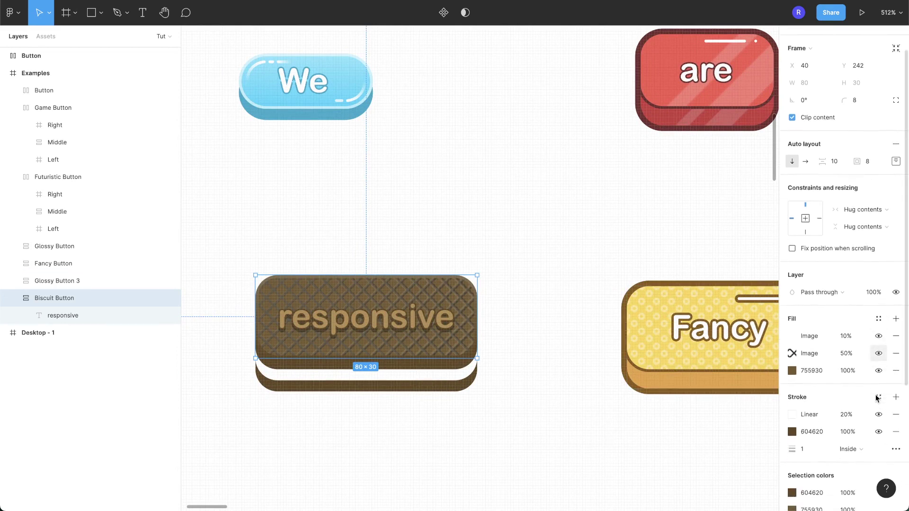
scroll(875, 397, down, 1)
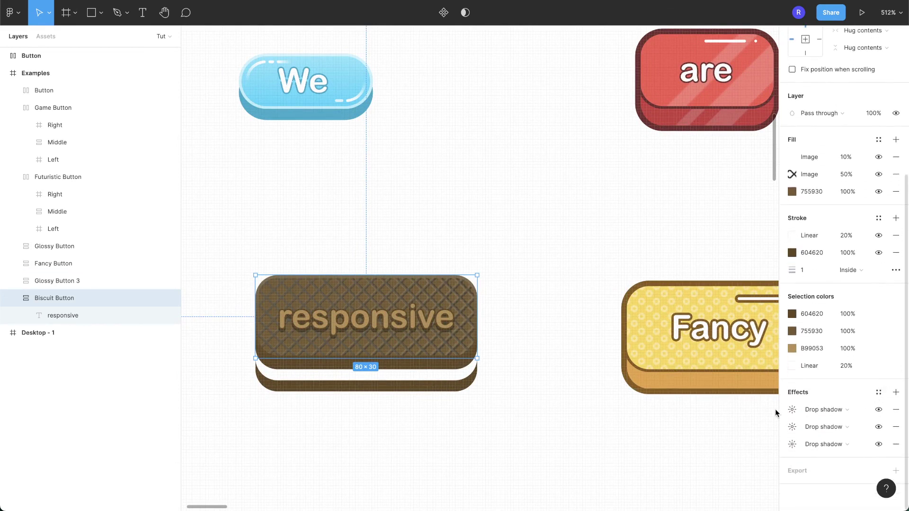
click(791, 444)
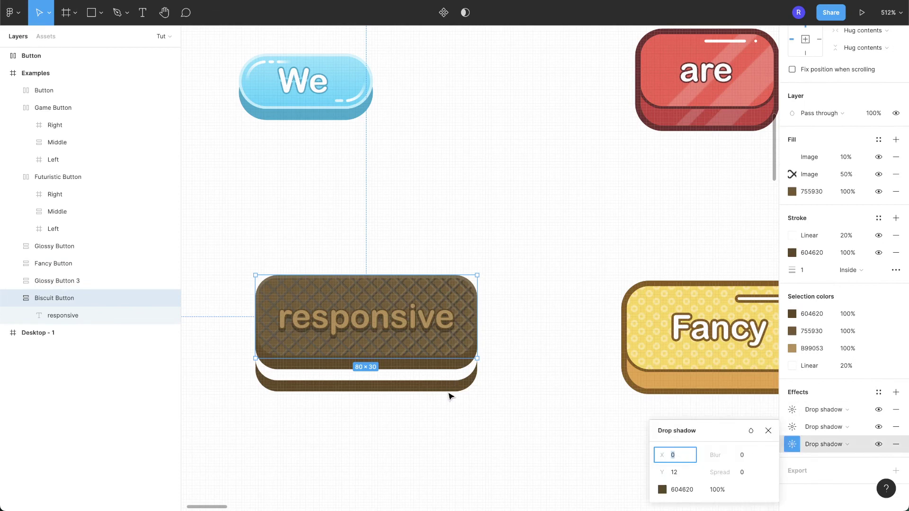
click(791, 427)
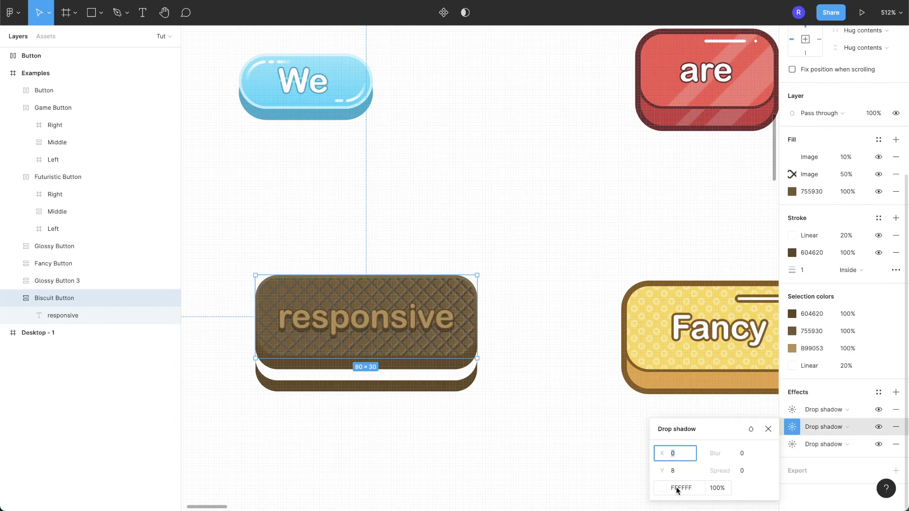
click(877, 427)
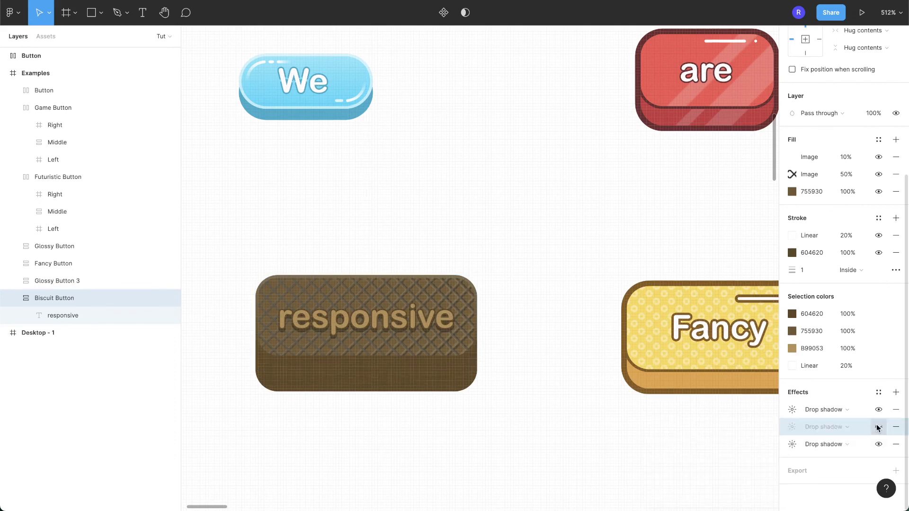
click(878, 427)
click(791, 410)
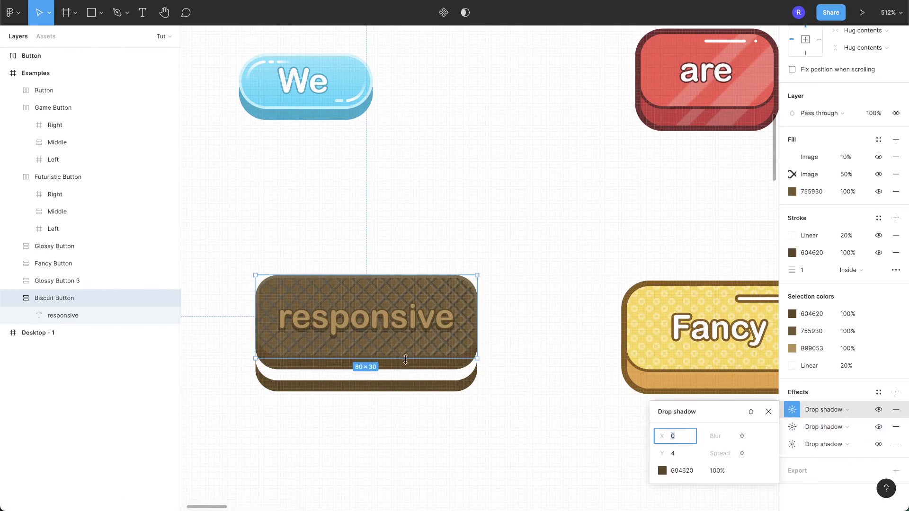
Step: Add a second fill to the Main frame of the blue Cool button and make it a linear gradient
click(517, 342)
scroll(517, 342, down, 5)
scroll(517, 342, up, 5)
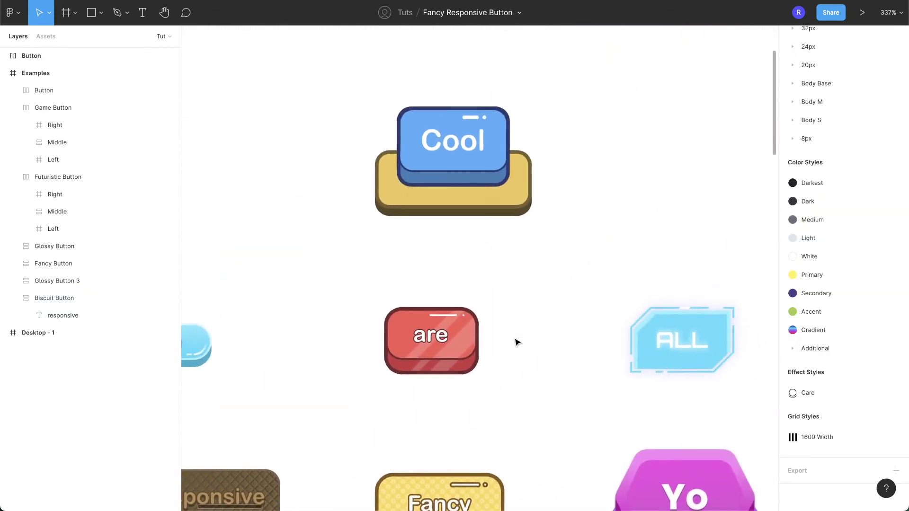
scroll(517, 342, up, 2)
scroll(485, 258, up, 5)
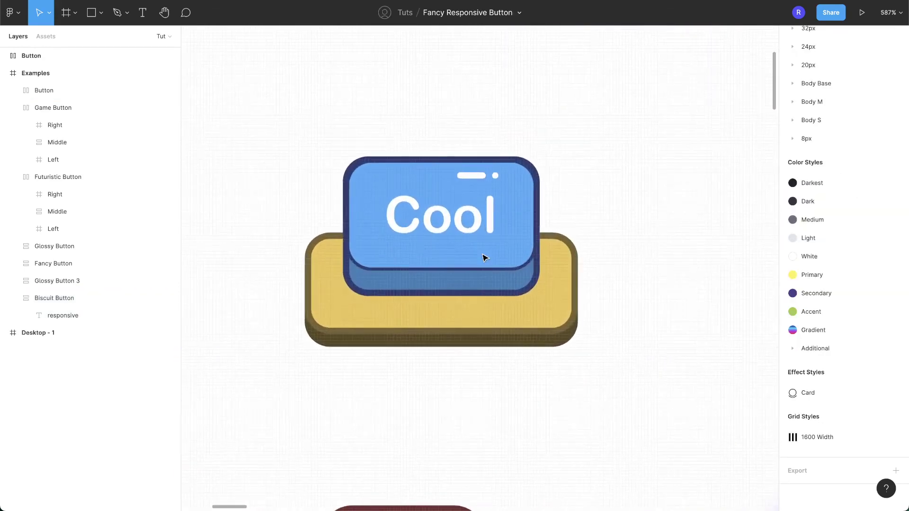
double_click(485, 258)
double_click(485, 257)
double_click(485, 258)
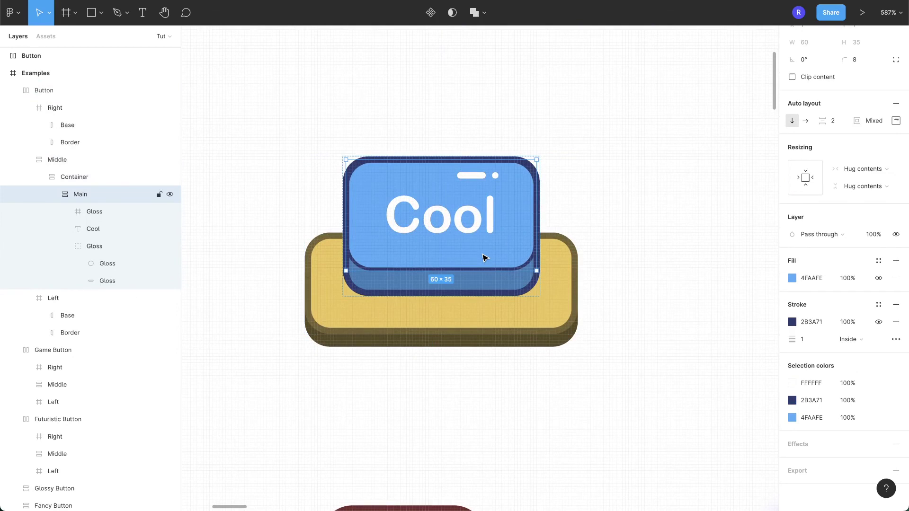
click(896, 261)
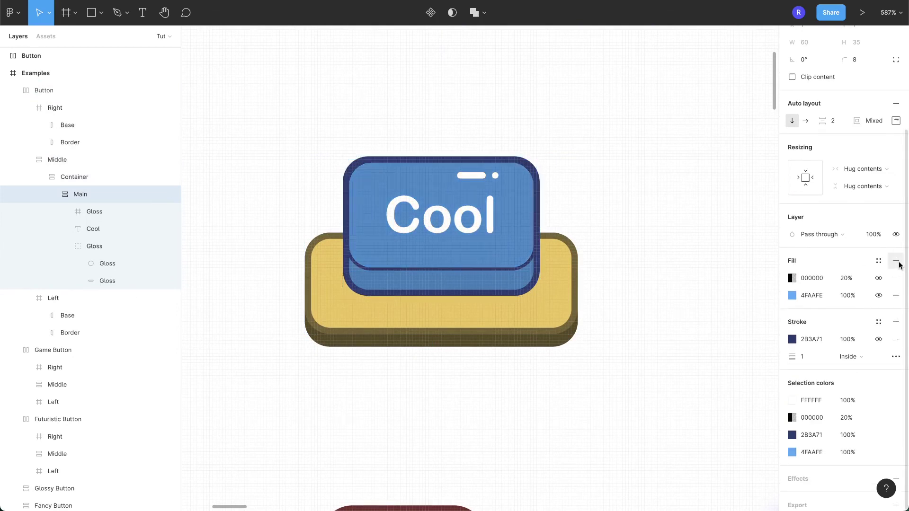
click(791, 277)
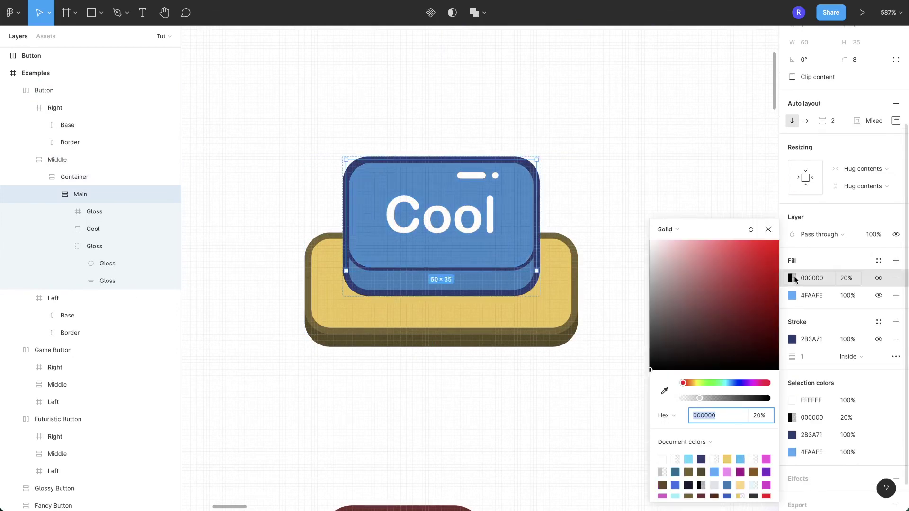
click(663, 229)
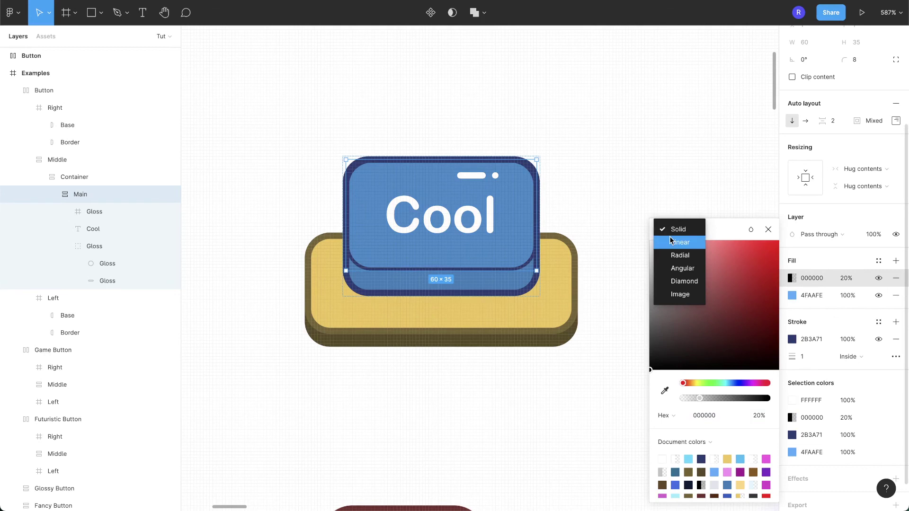
click(669, 239)
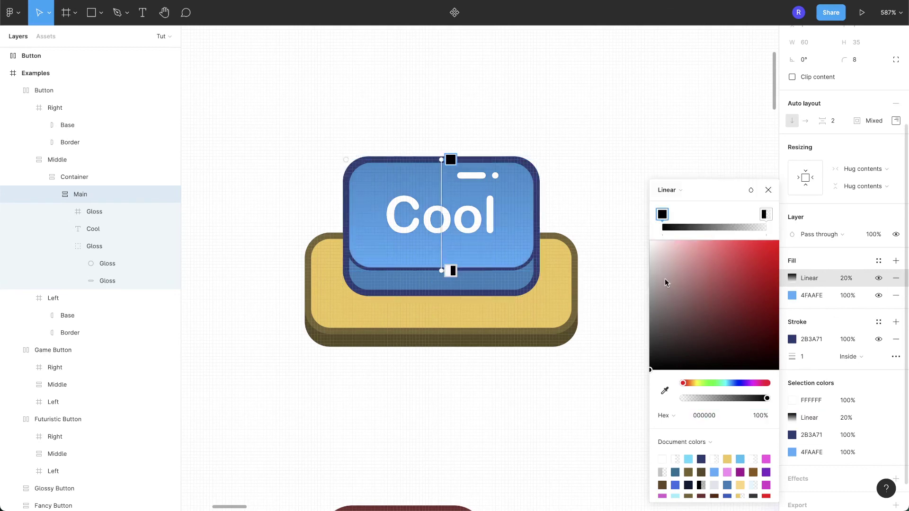
Step: Make both gradient stops white (FFFFFF) and move the first stop onto the end stop for a hard edge
drag(665, 282, 607, 211)
click(765, 214)
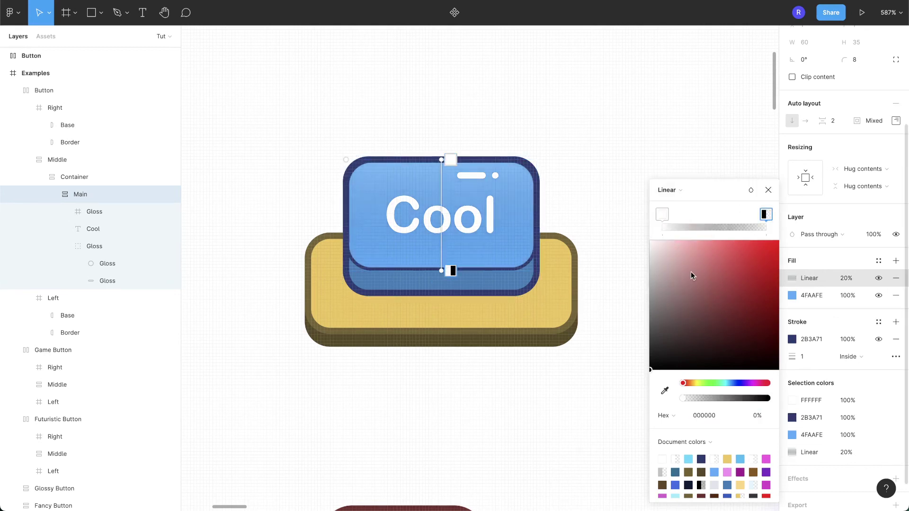
drag(691, 275, 592, 219)
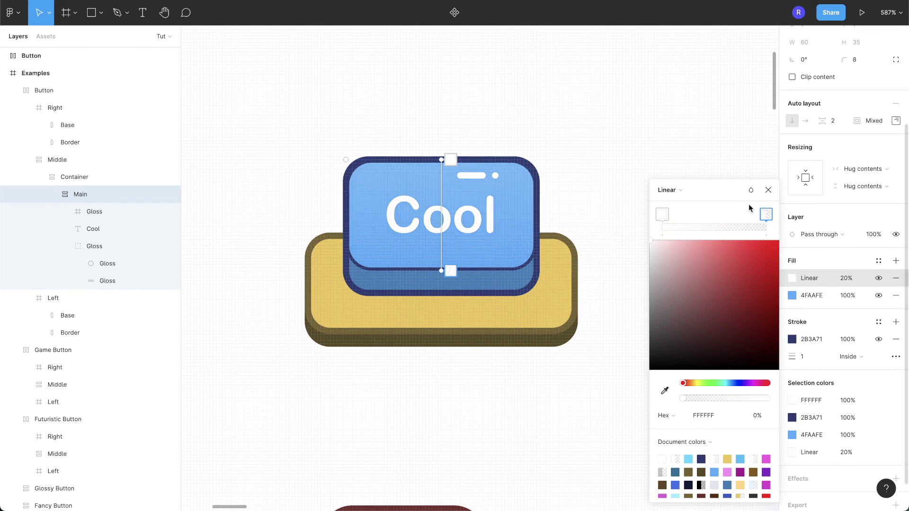
drag(665, 217, 766, 216)
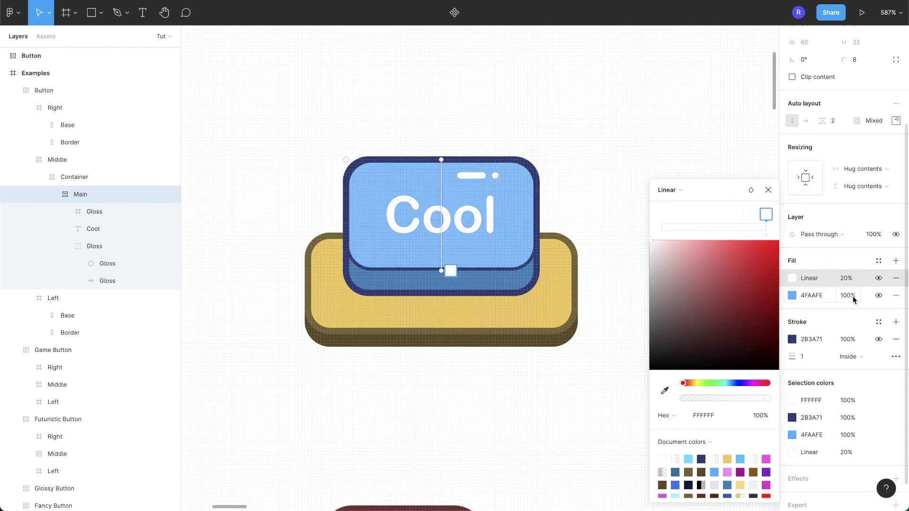
Step: Set the white gradient fill's opacity to 50%
click(845, 278)
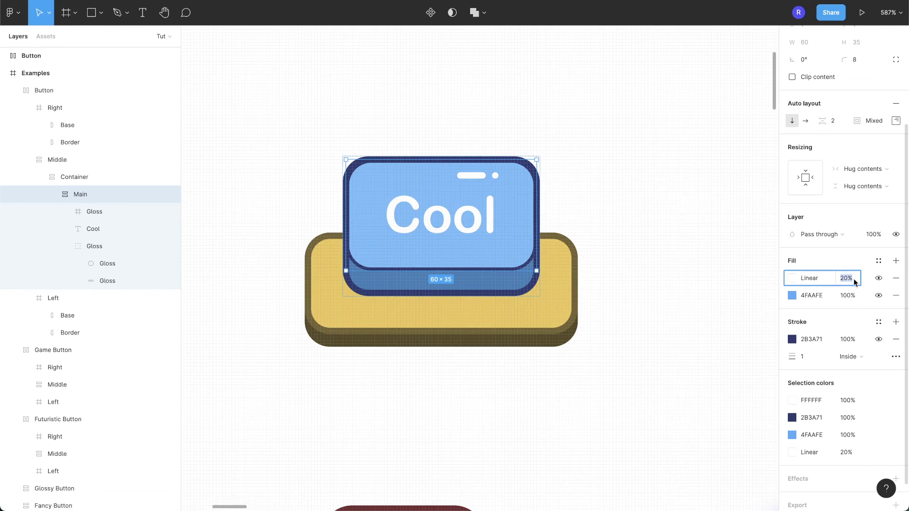
text(50)
key(Return)
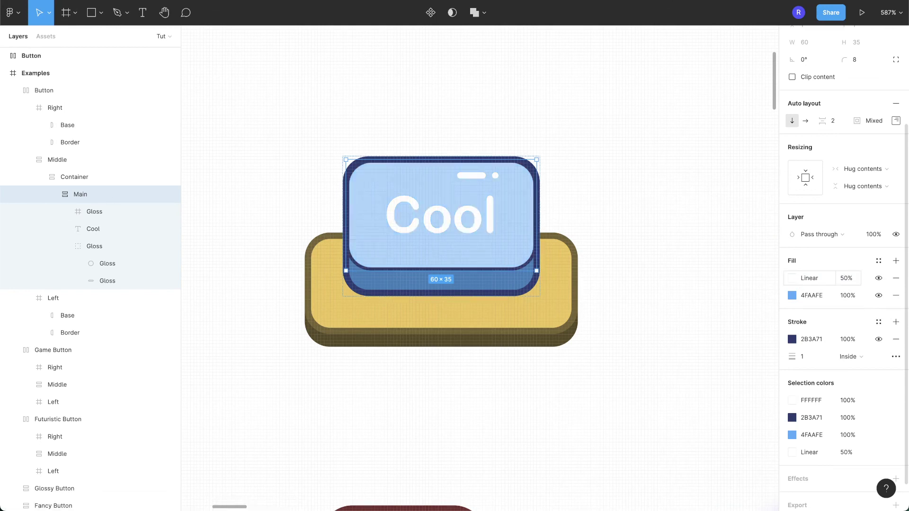
Step: Angle the gradient diagonally from Main's upper-left corner to about the middle of the label, and reduce the fill's opacity
click(791, 278)
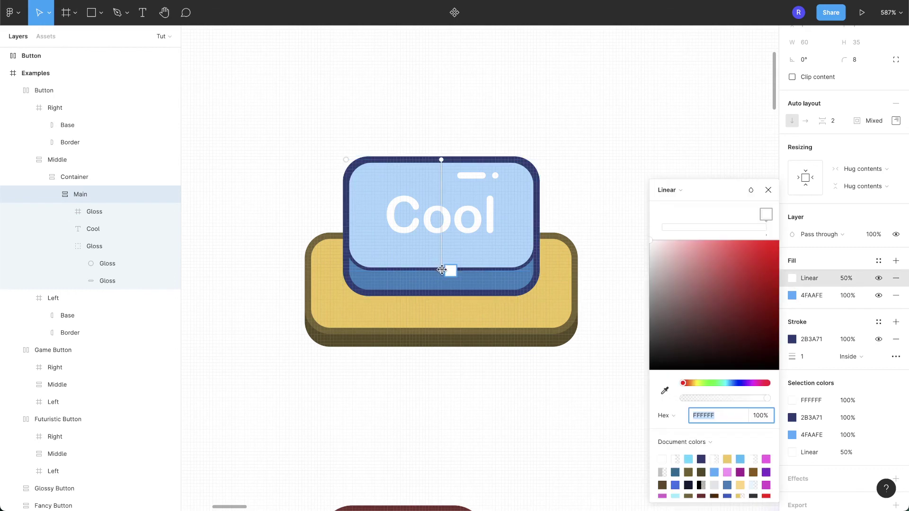
drag(448, 270, 465, 211)
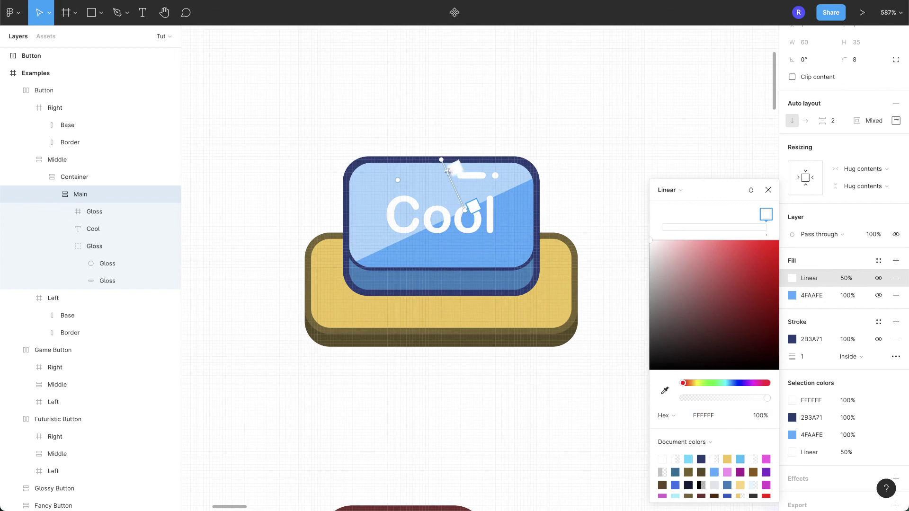
drag(441, 160, 356, 159)
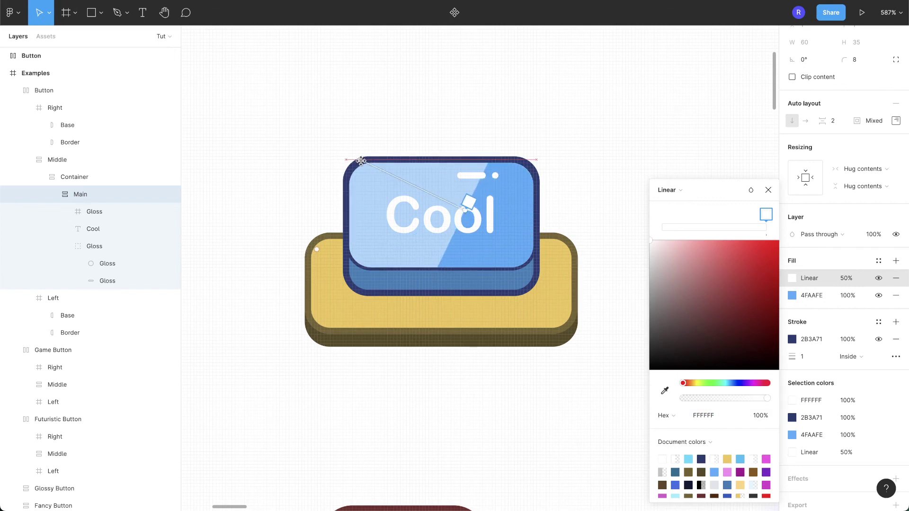
drag(464, 208, 438, 212)
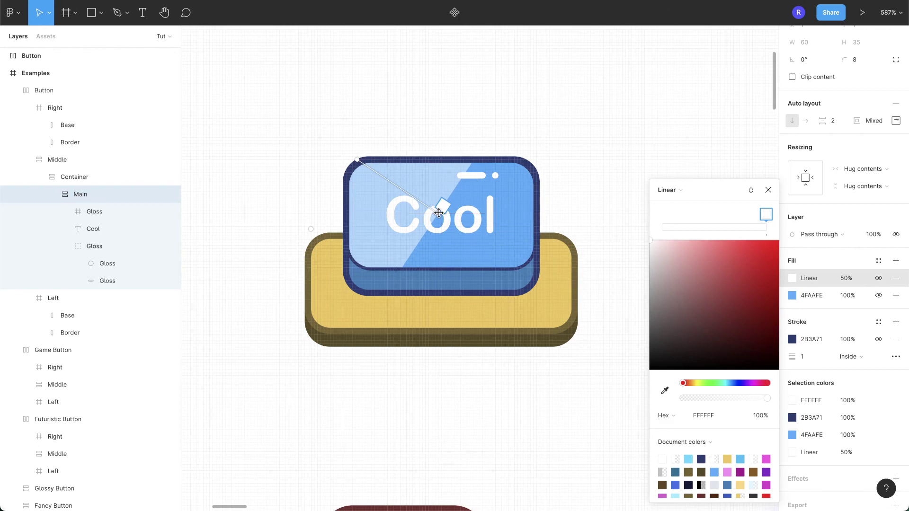
click(849, 278)
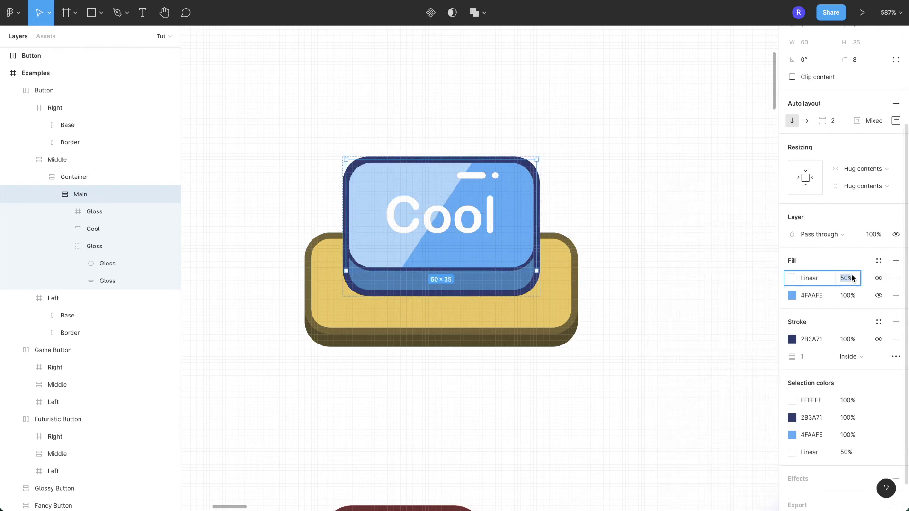
click(597, 215)
Step: Replace the "Cool" label with "Click me" to test the diagonal gloss at a wider button size
double_click(453, 226)
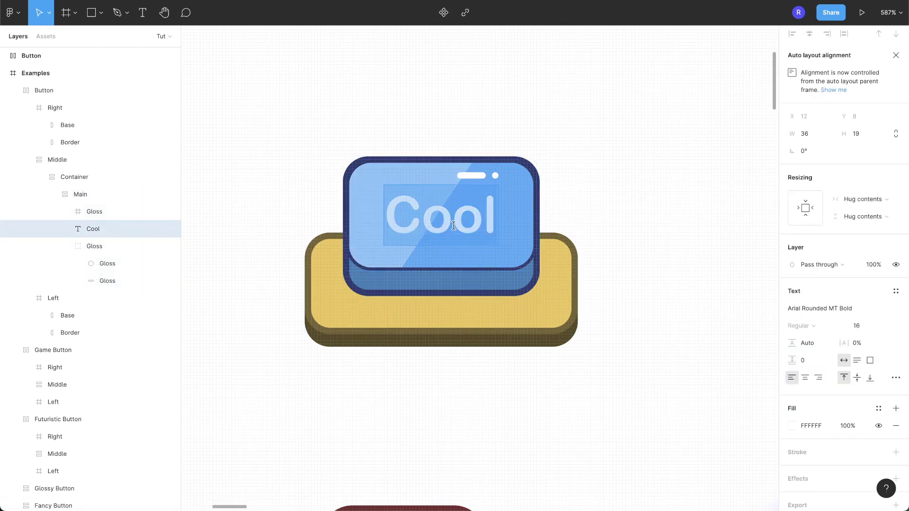
text(Click me)
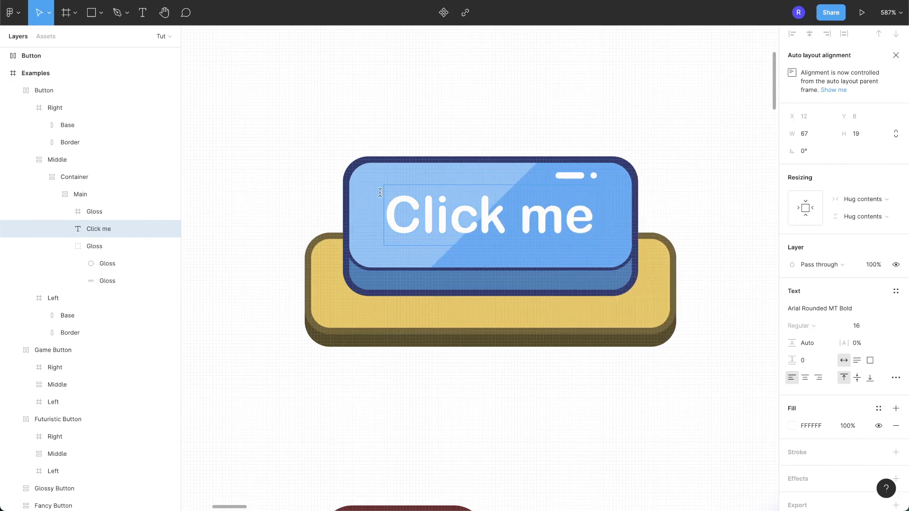
key(Escape)
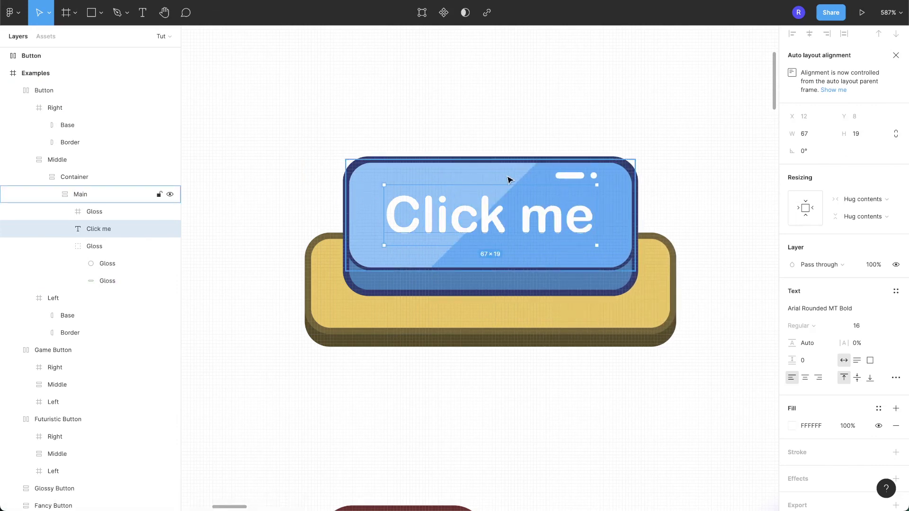
click(556, 113)
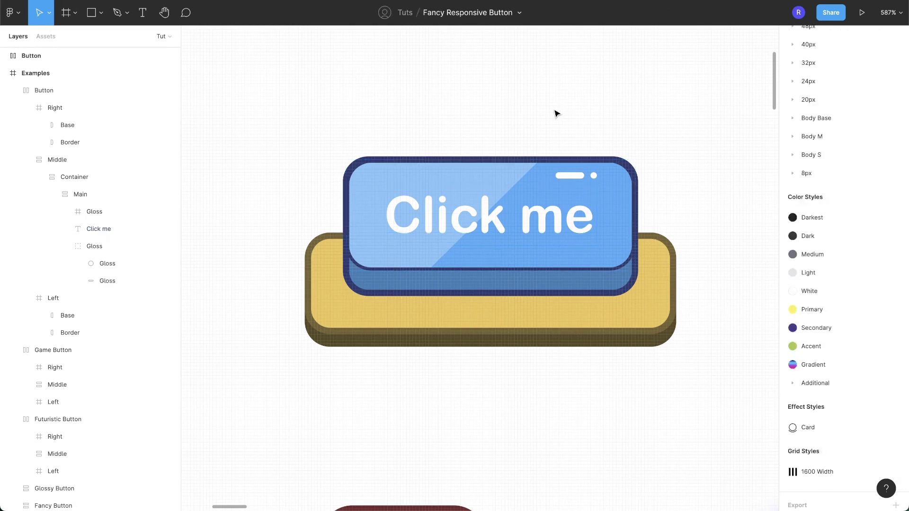